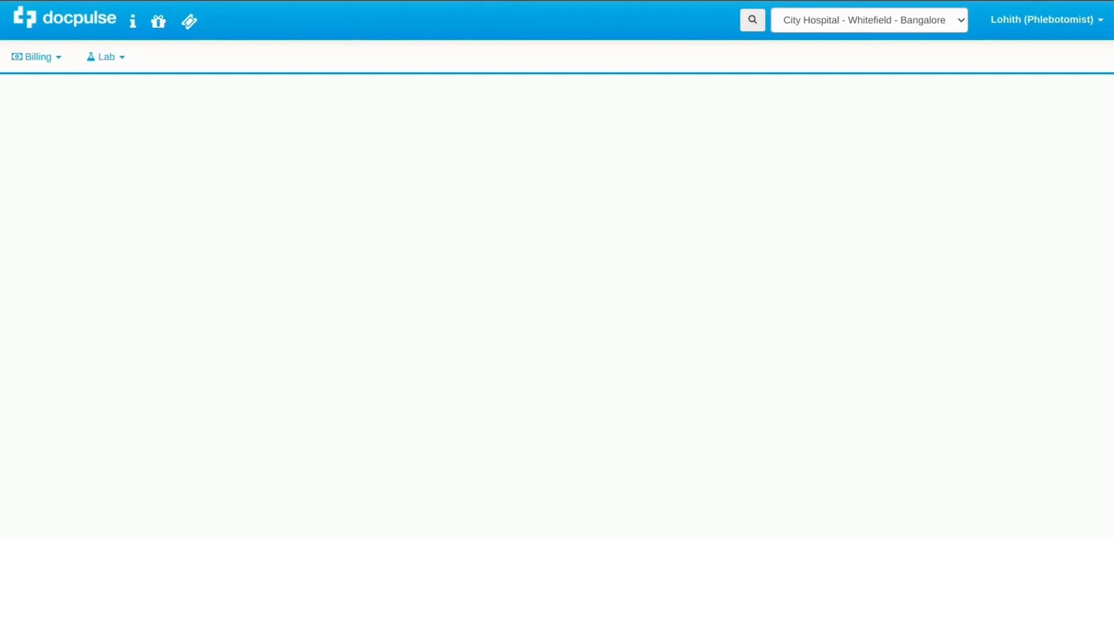
Start a new bill, find the registered patient by partial name, and choose the first doctor listed as the consulting doctor.
left_click(37, 56)
left_click(33, 82)
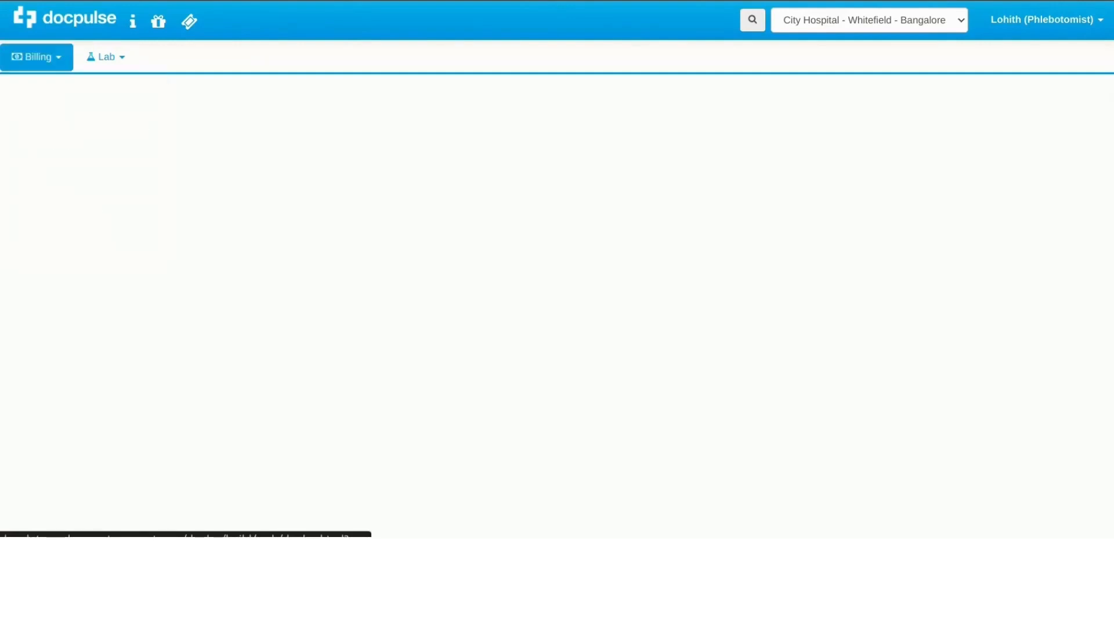
type("rag")
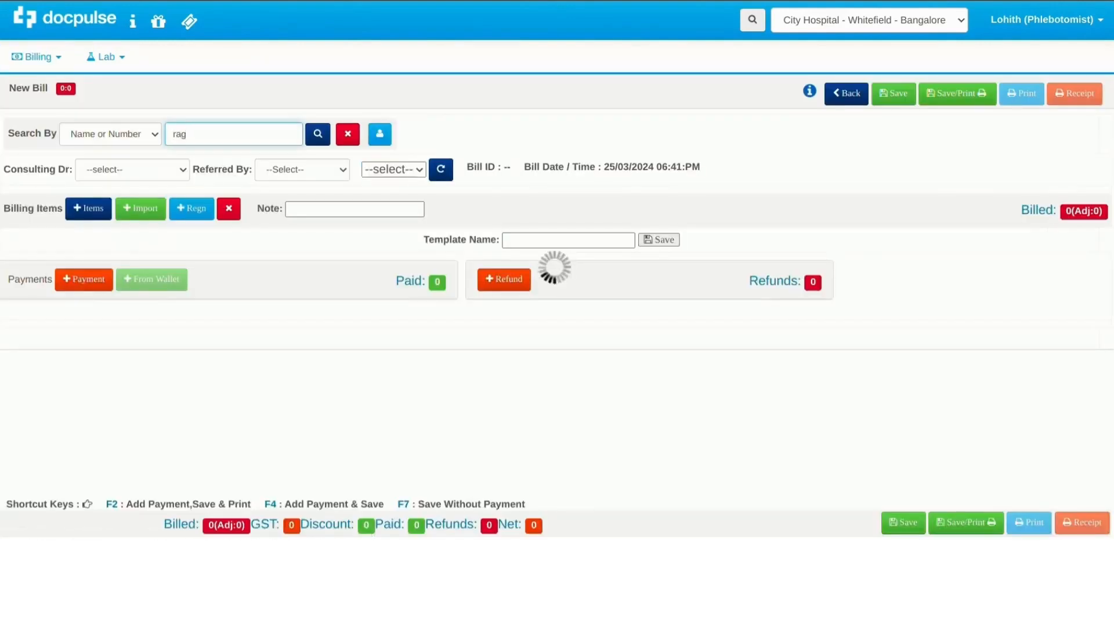
key("Return")
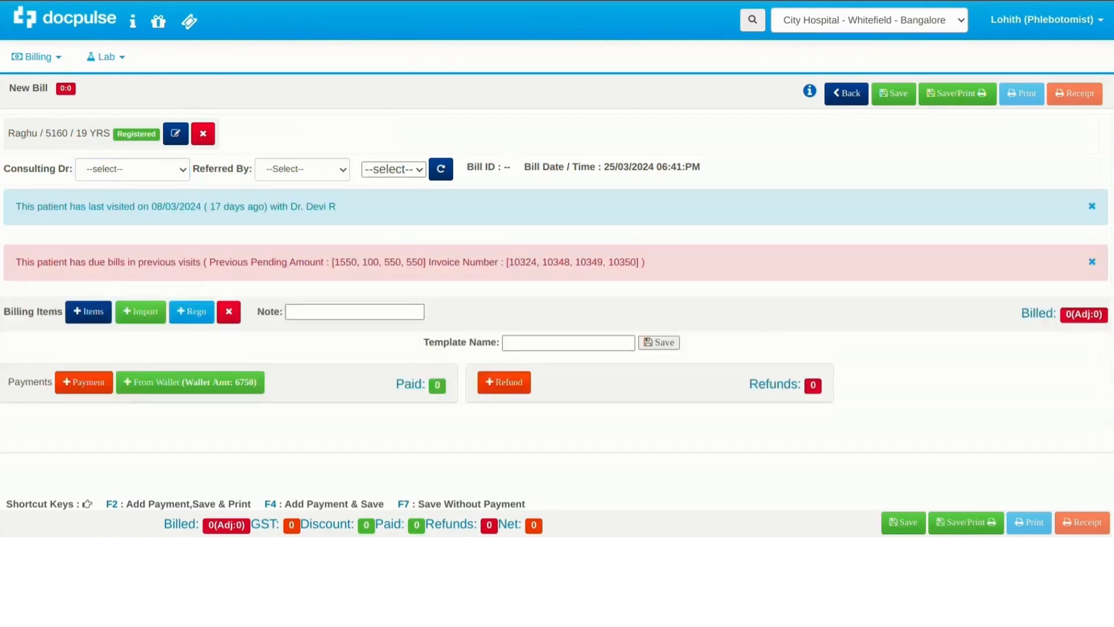
left_click(132, 169)
left_click(115, 198)
Add Liver Function Test as the bill's first item, finding it with "liv".
key("Return")
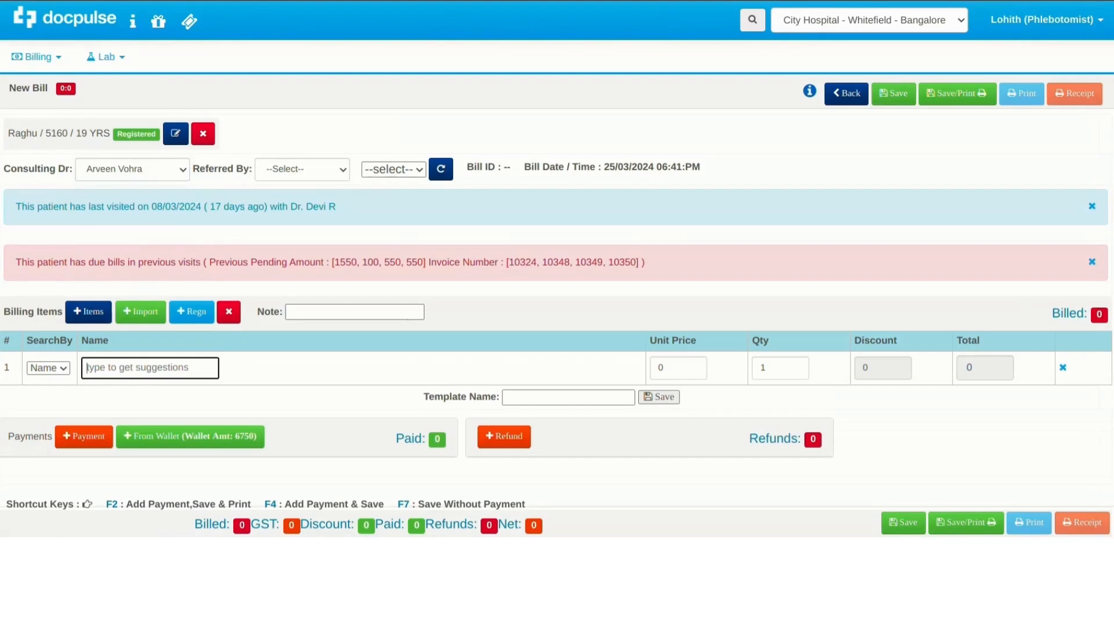
type("liv")
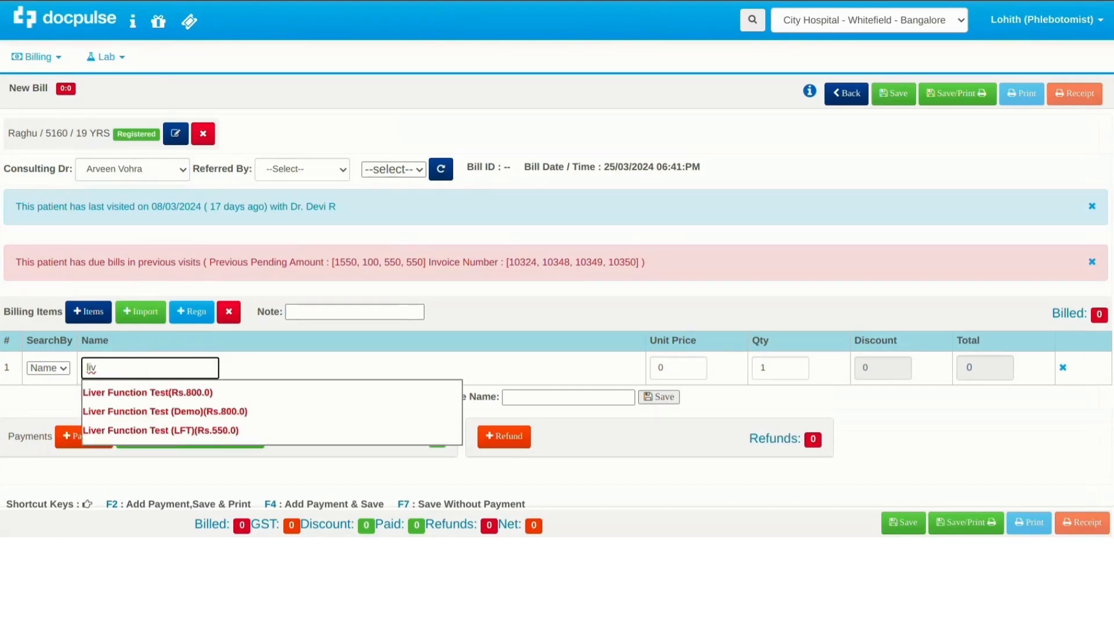
key("Down")
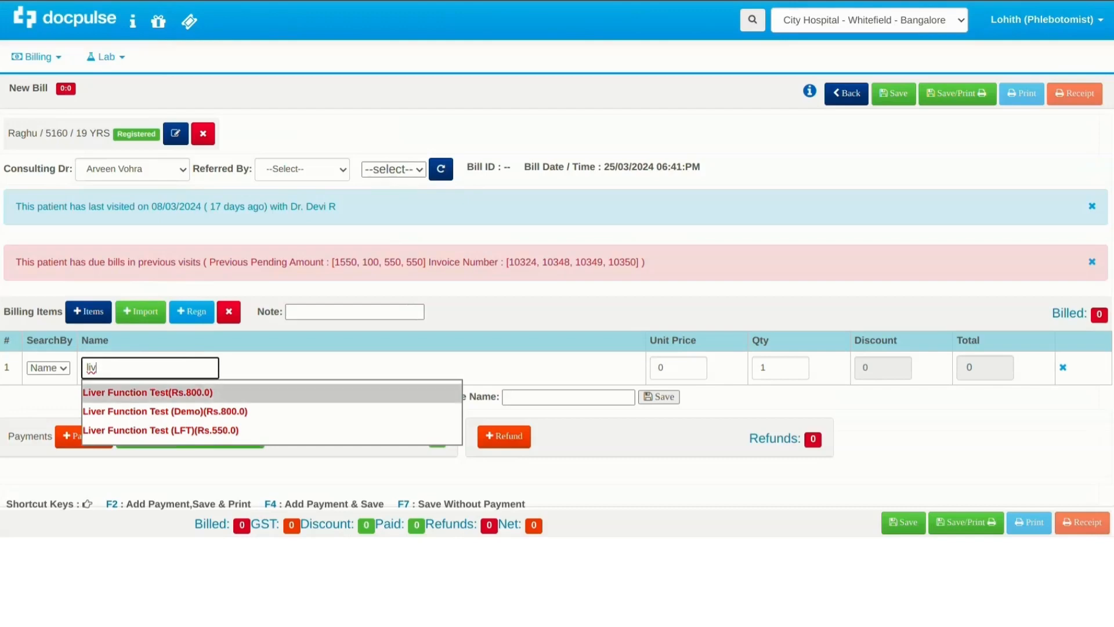
key("Return")
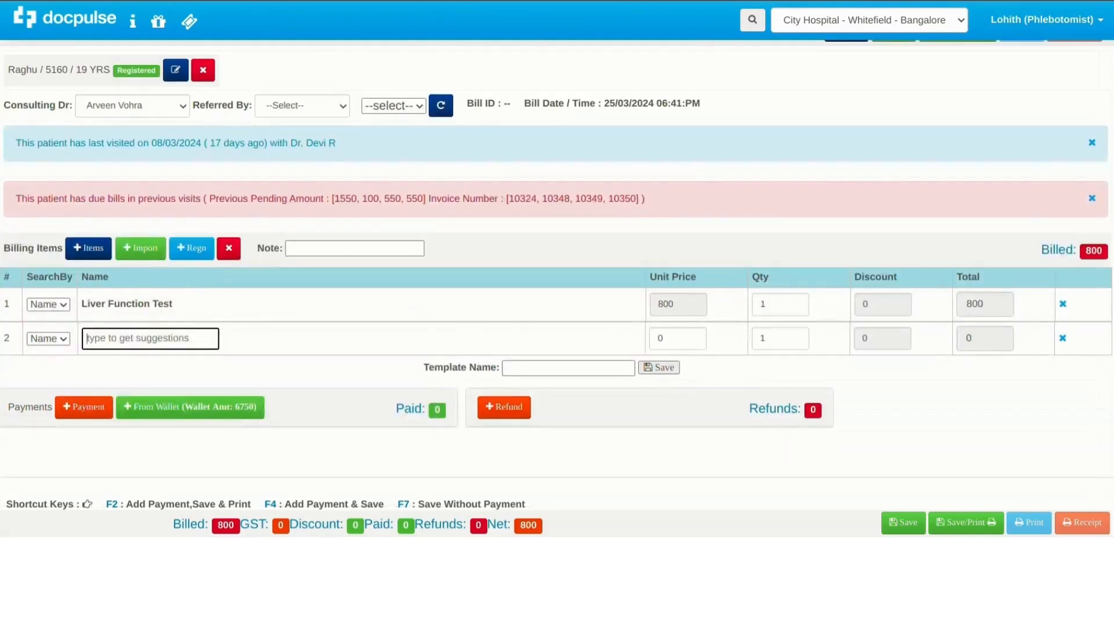
Add Urine Routine Complete Analysis as the second billing item, finding it with "uri".
type("uri")
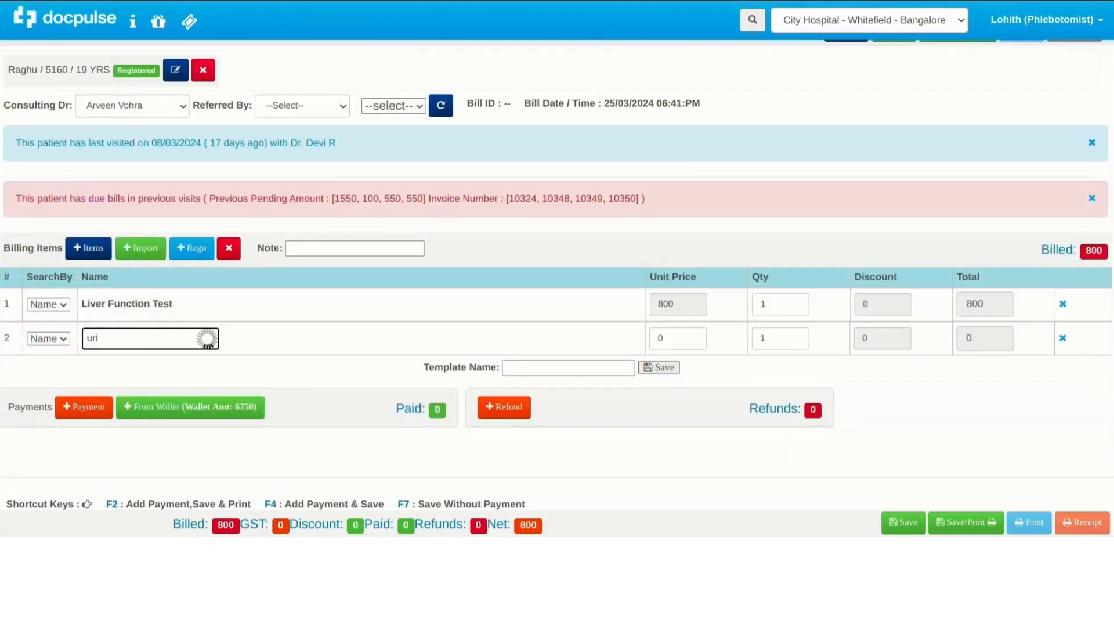
key("Down")
key("Down")
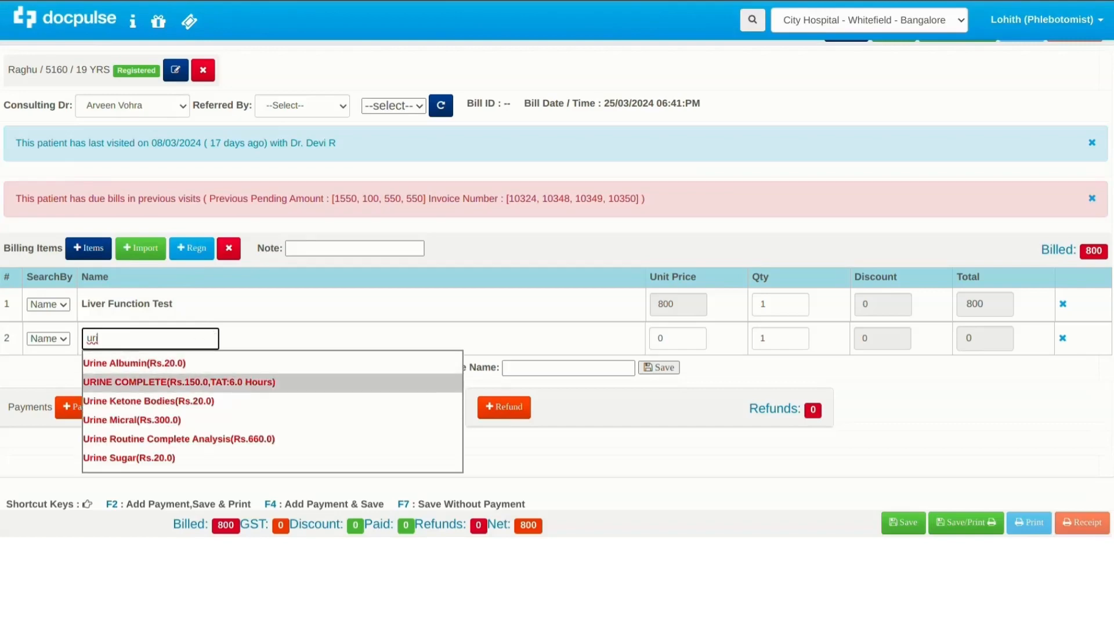
key("Down")
key("Down")
key("Down")
key("Return")
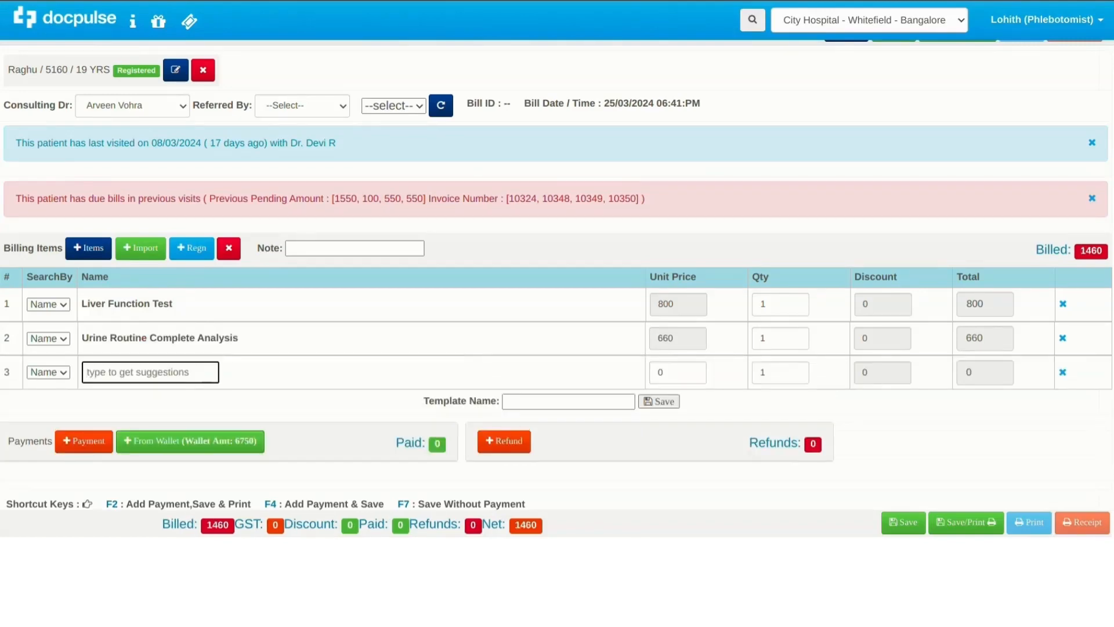
Add a cash payment of 1460 for the full billed amount and save the bill.
left_click(84, 442)
scroll(85, 441, "down", 2)
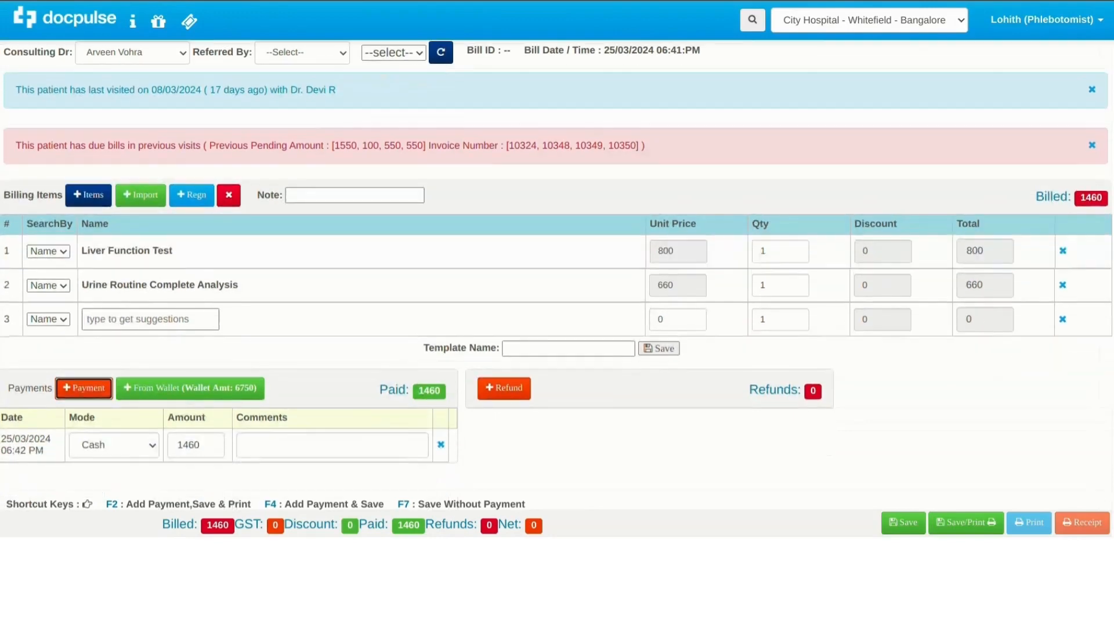
left_click(904, 522)
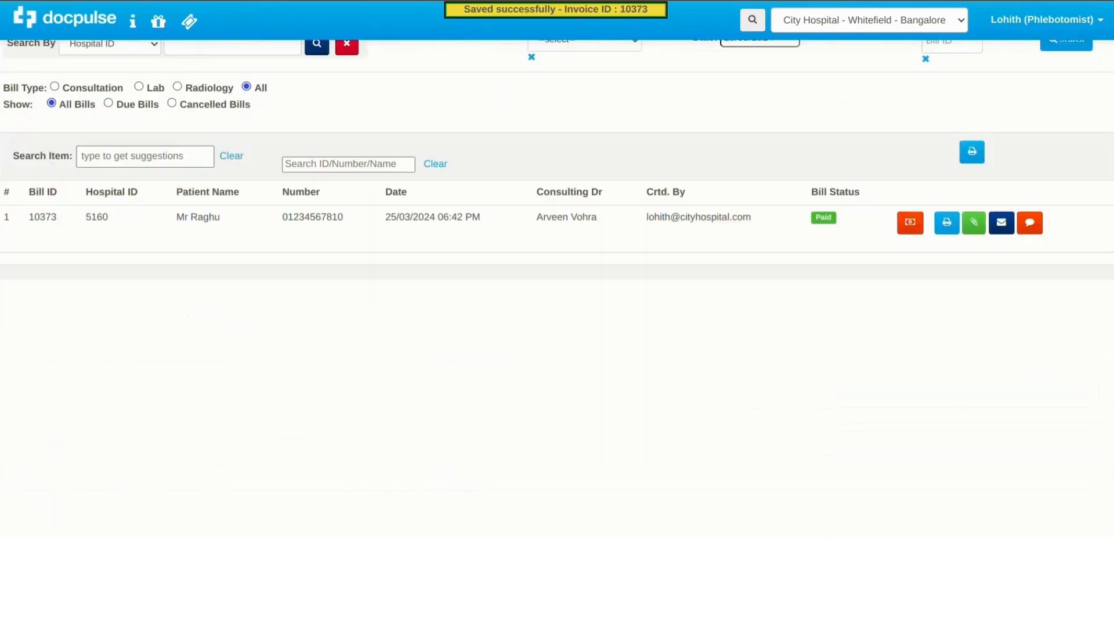
Open the outpatient lab requests list containing the newly billed tests.
scroll(557, 313, "up", 2)
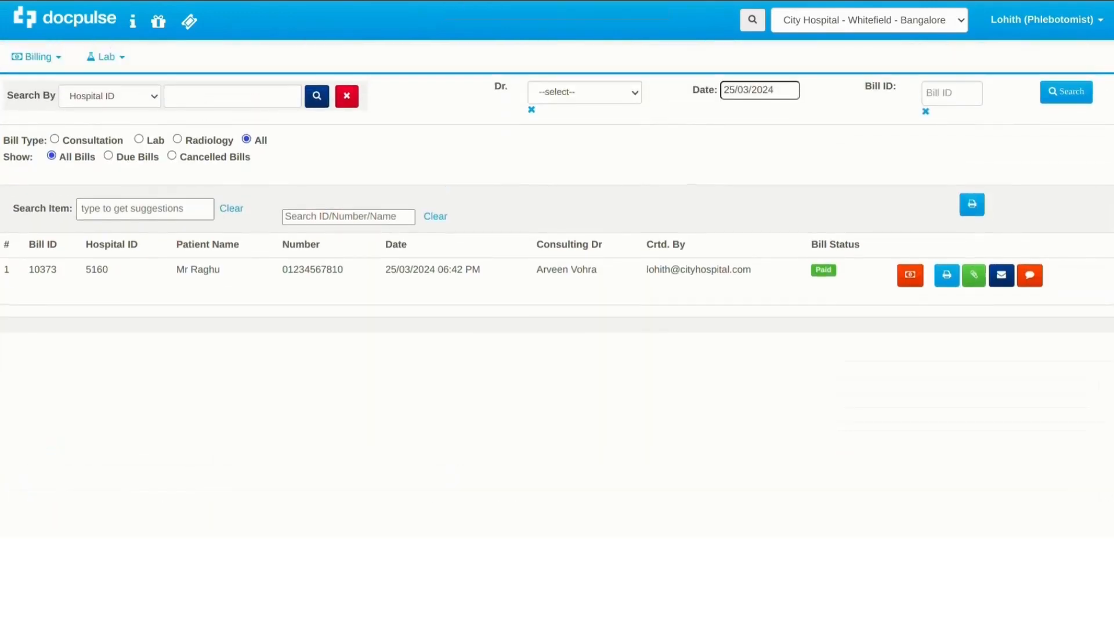
left_click(105, 57)
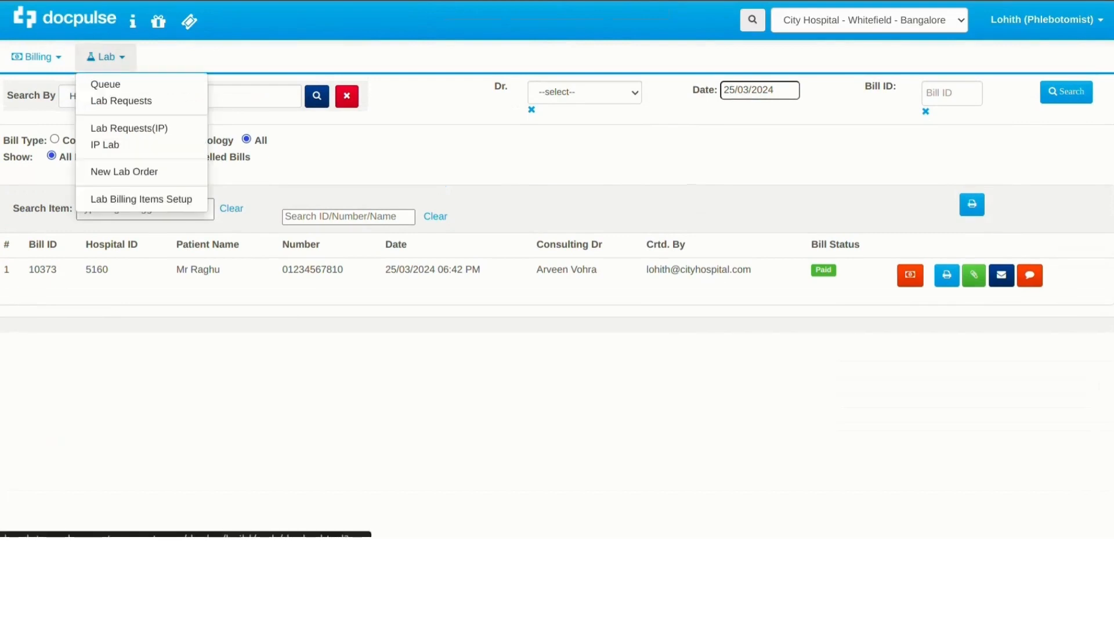
left_click(120, 100)
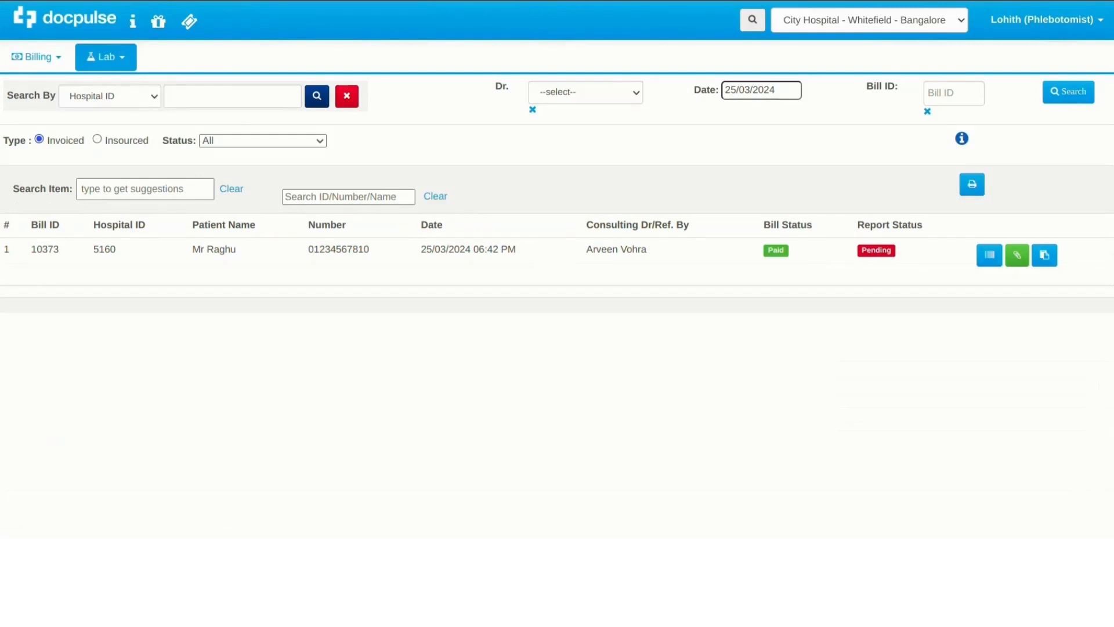
Examine the new lab request's details and bill status, and the available search, doctor, date and sample status filters.
left_click_drag(31, 249, 647, 250)
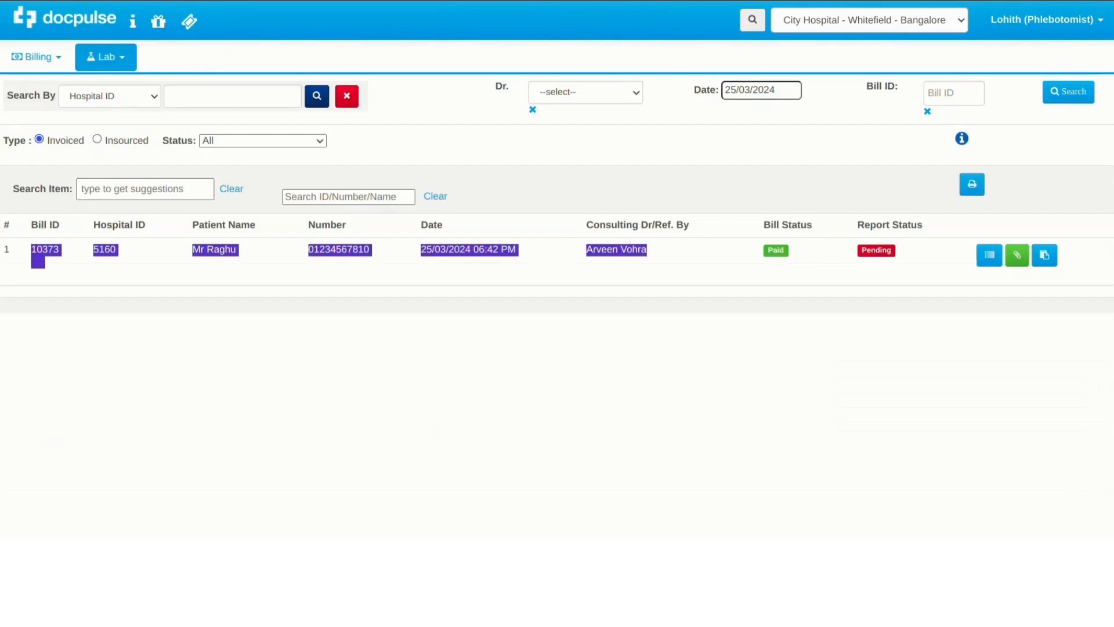
left_click(648, 252)
left_click_drag(764, 250, 788, 250)
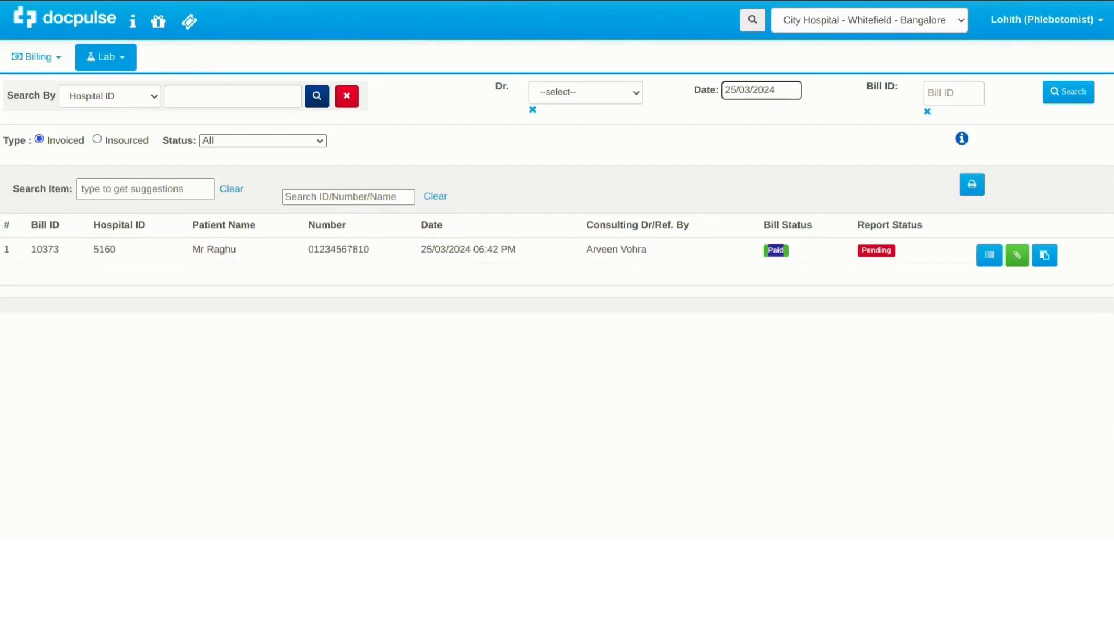
left_click(789, 251)
left_click(110, 96)
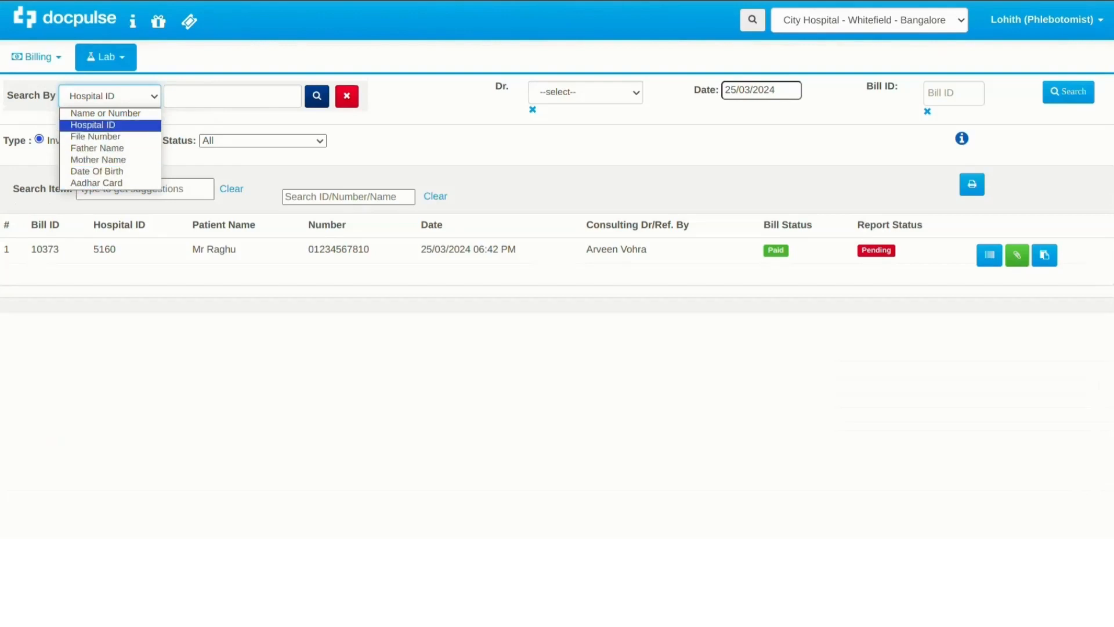
left_click(110, 97)
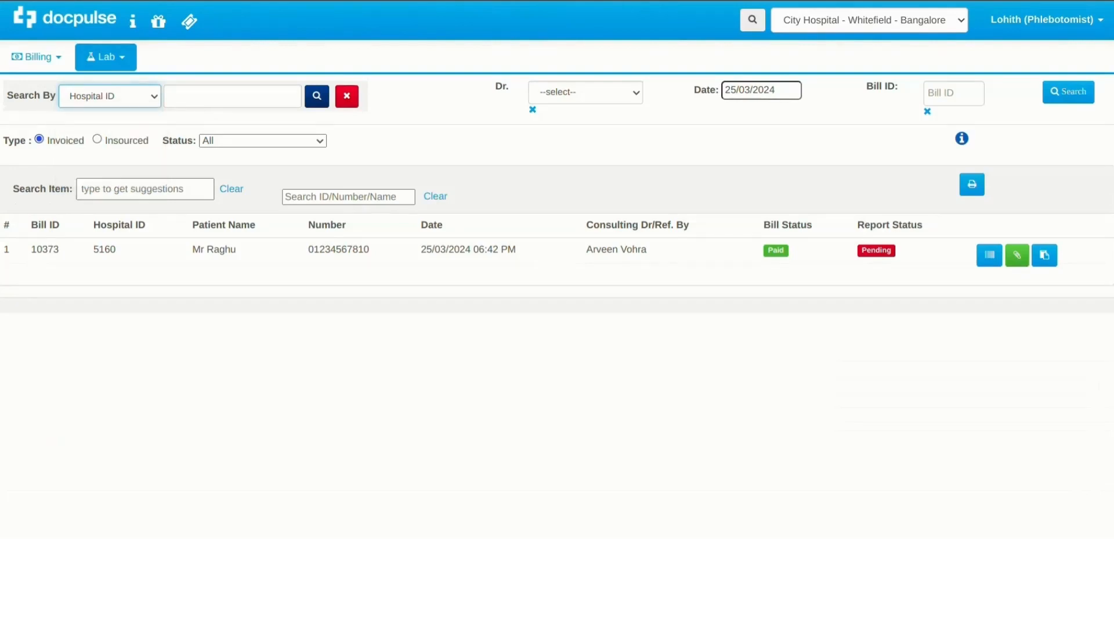
left_click(586, 92)
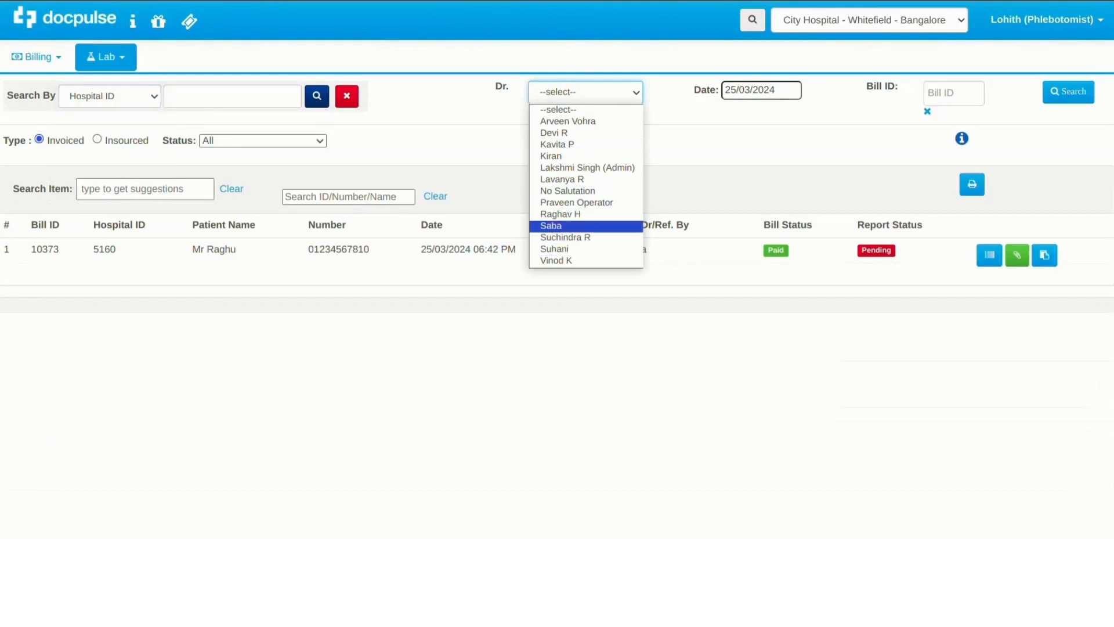
left_click(585, 110)
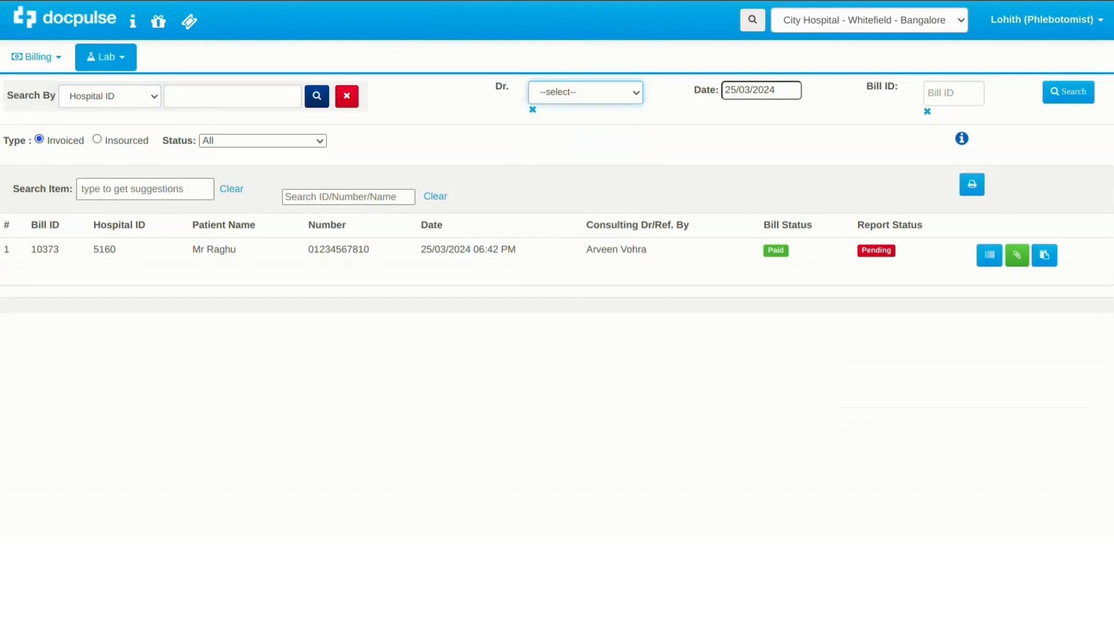
left_click(764, 90)
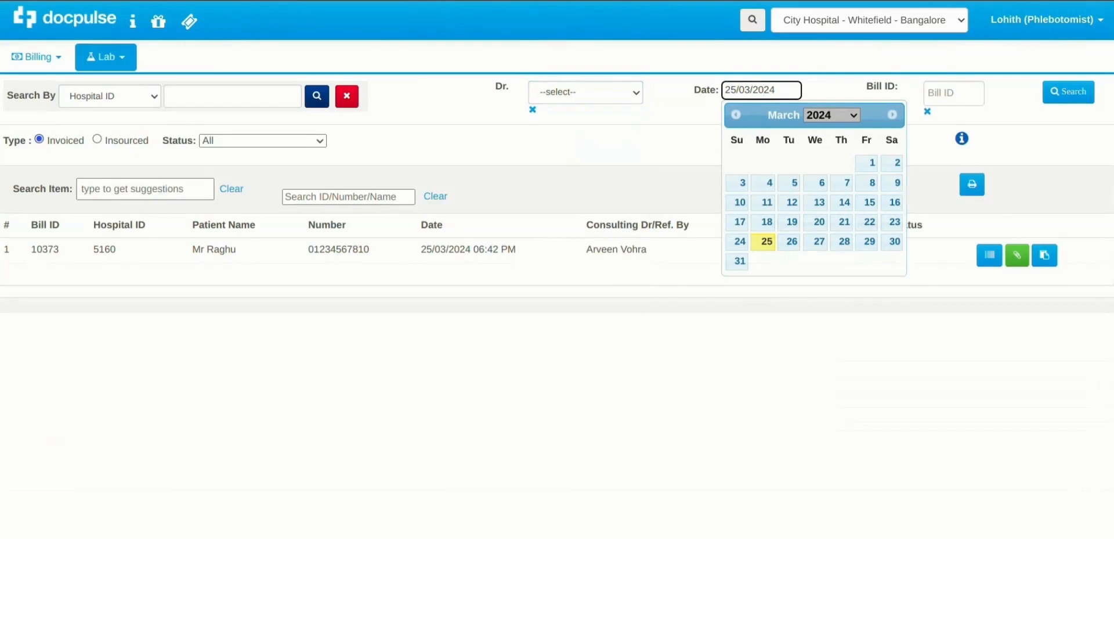
left_click(645, 143)
left_click(263, 141)
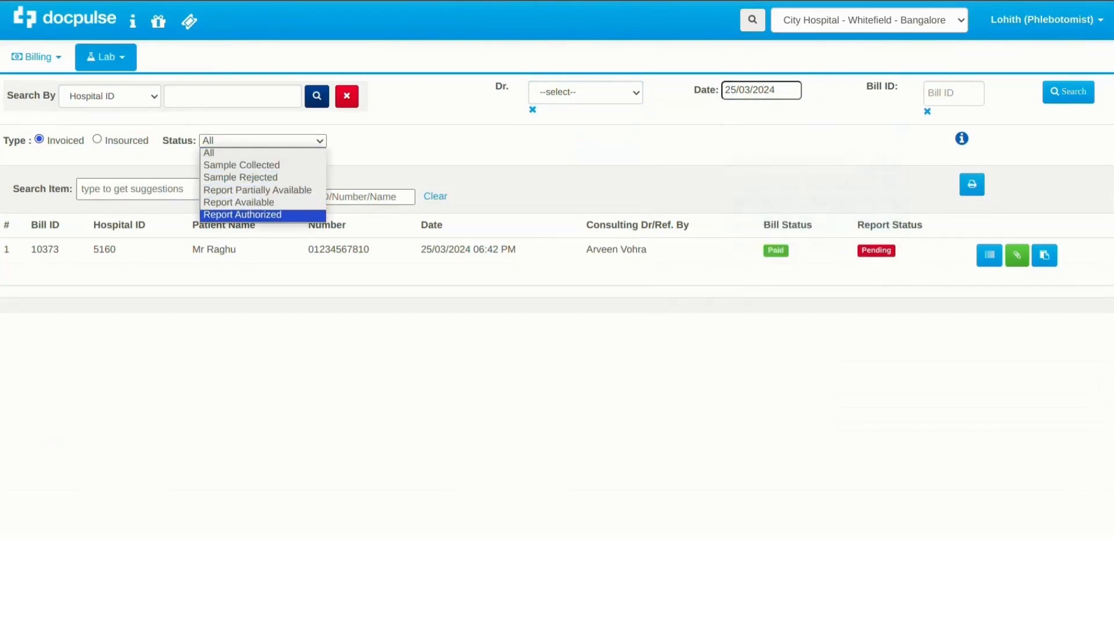
left_click(255, 152)
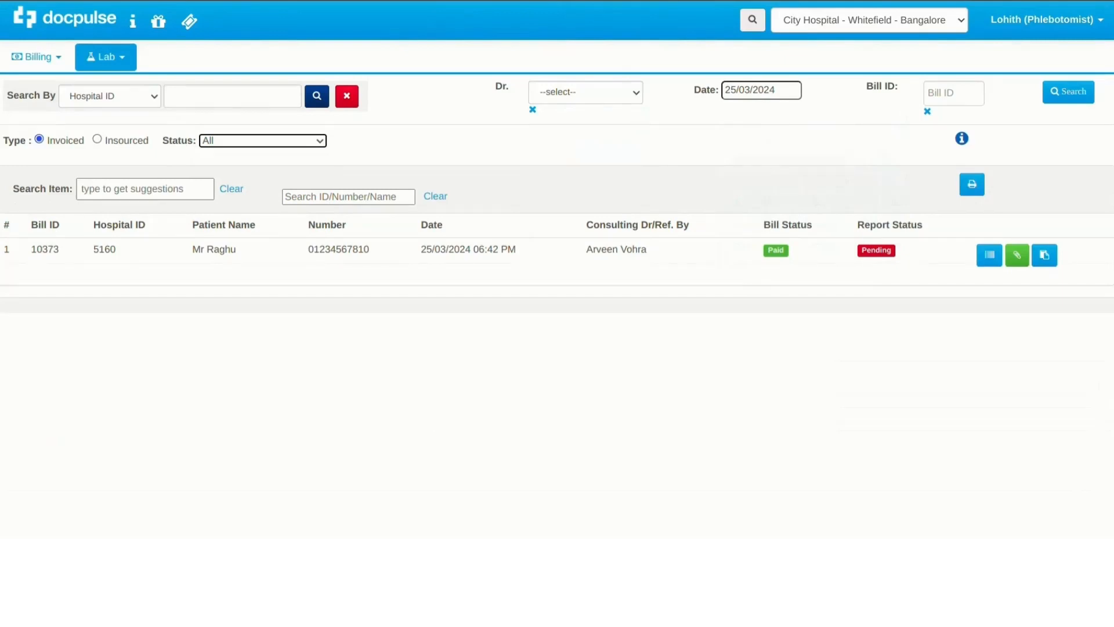
left_click_drag(991, 20, 1094, 20)
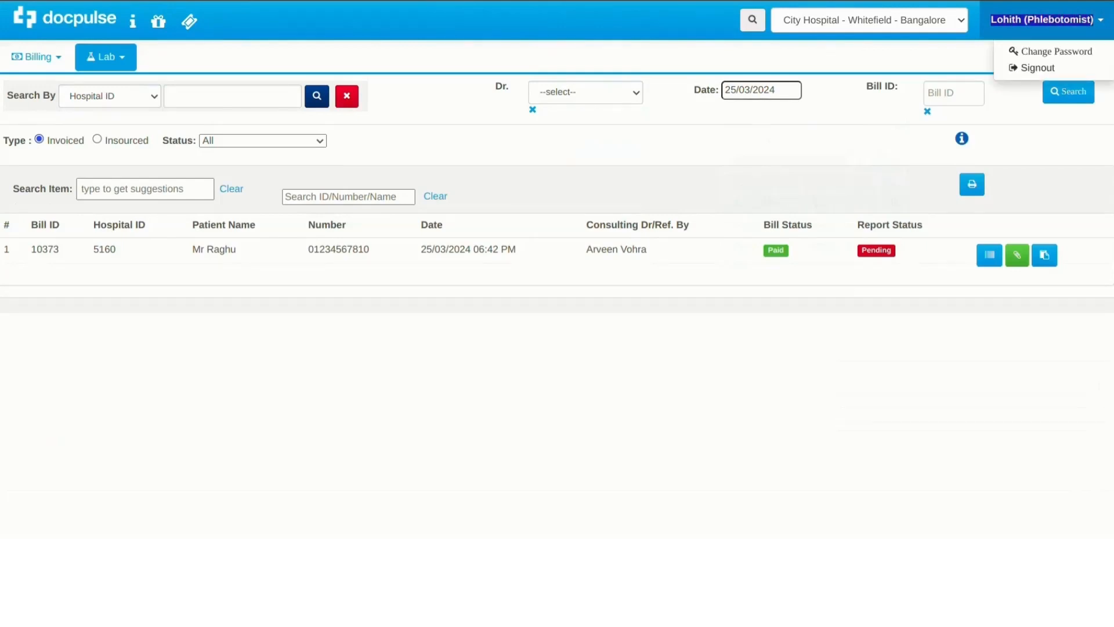
left_click(928, 57)
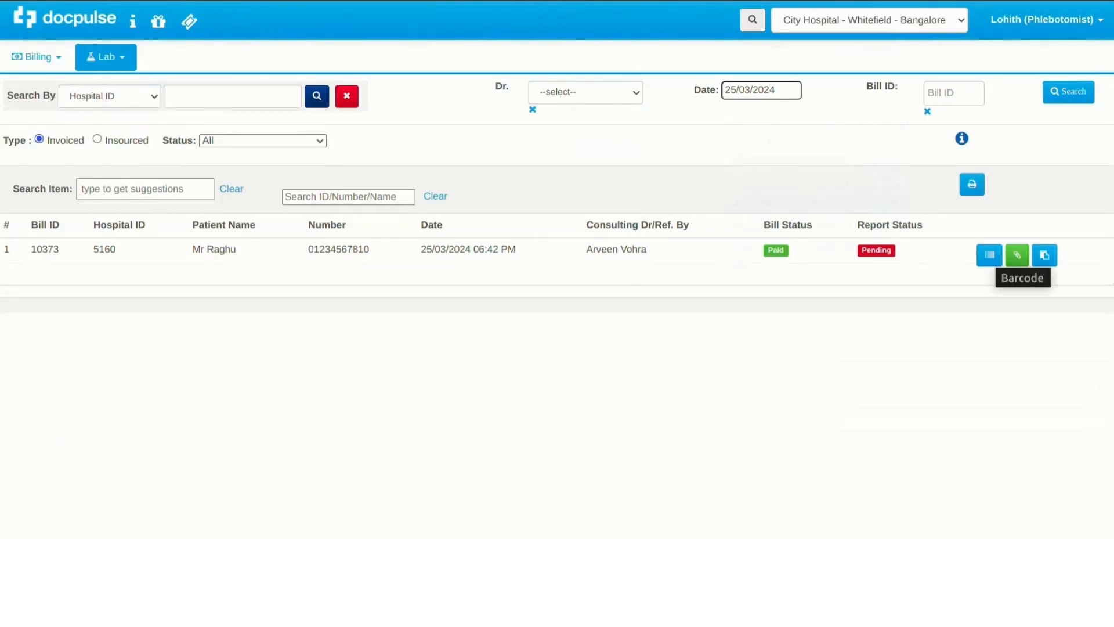
Update the sample status of Liver Function Test and Urine Routine Complete Analysis to Sample Collected, save, and check the request's report status.
left_click(1045, 255)
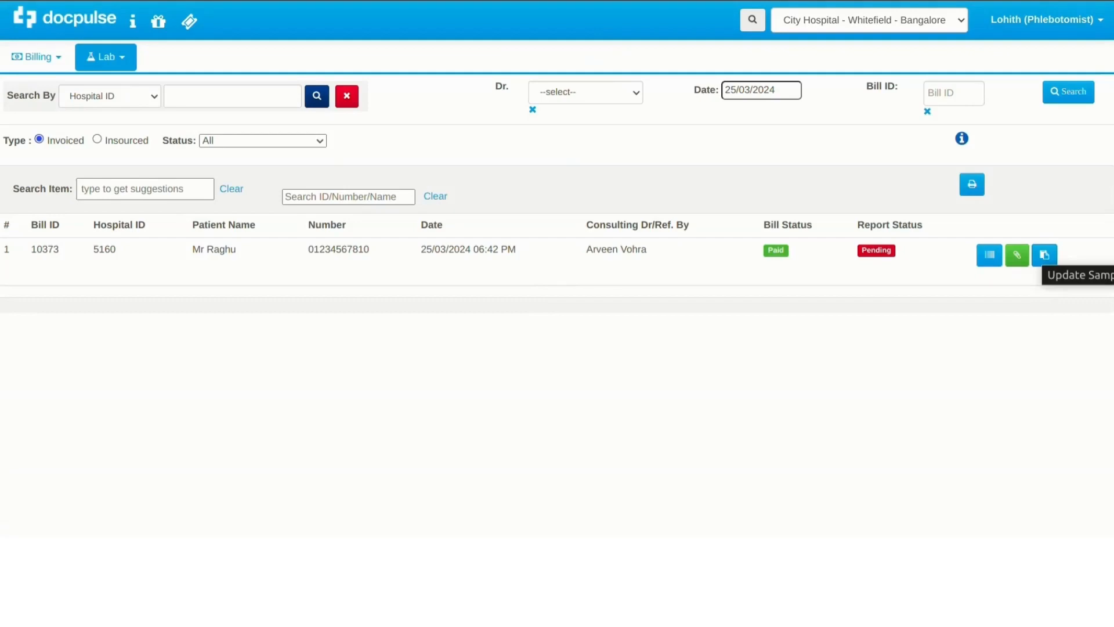
left_click(1044, 255)
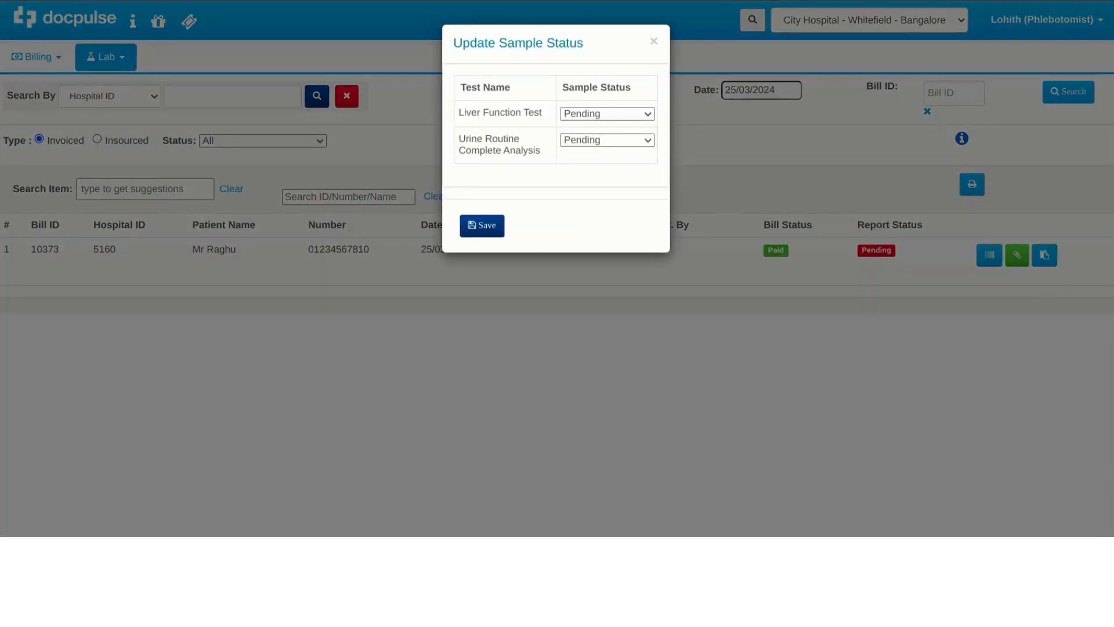
left_click(607, 114)
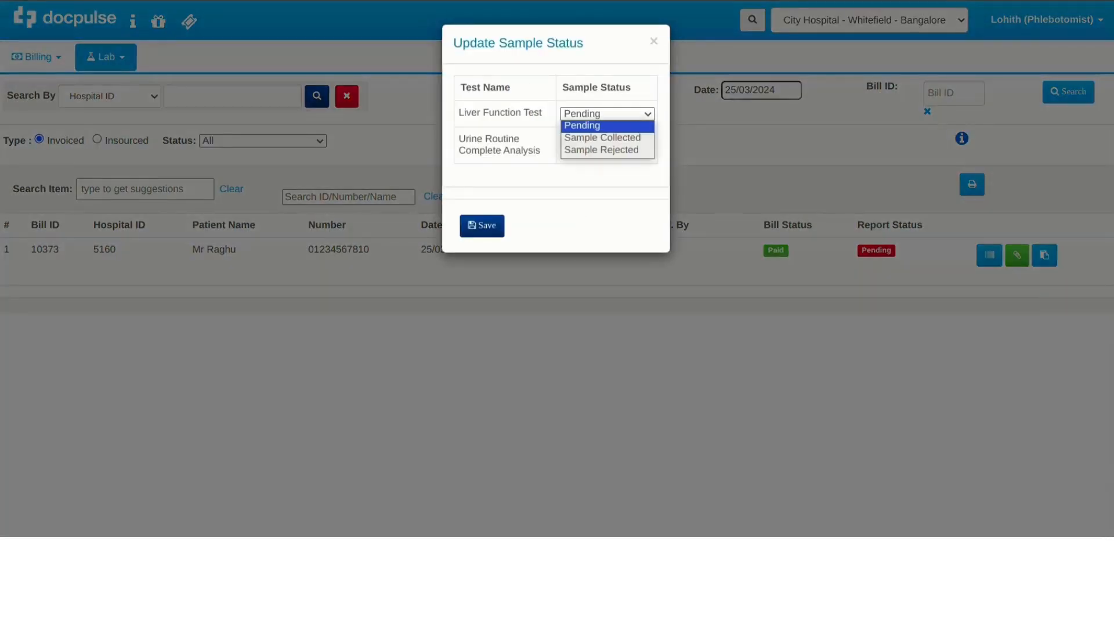
left_click(602, 138)
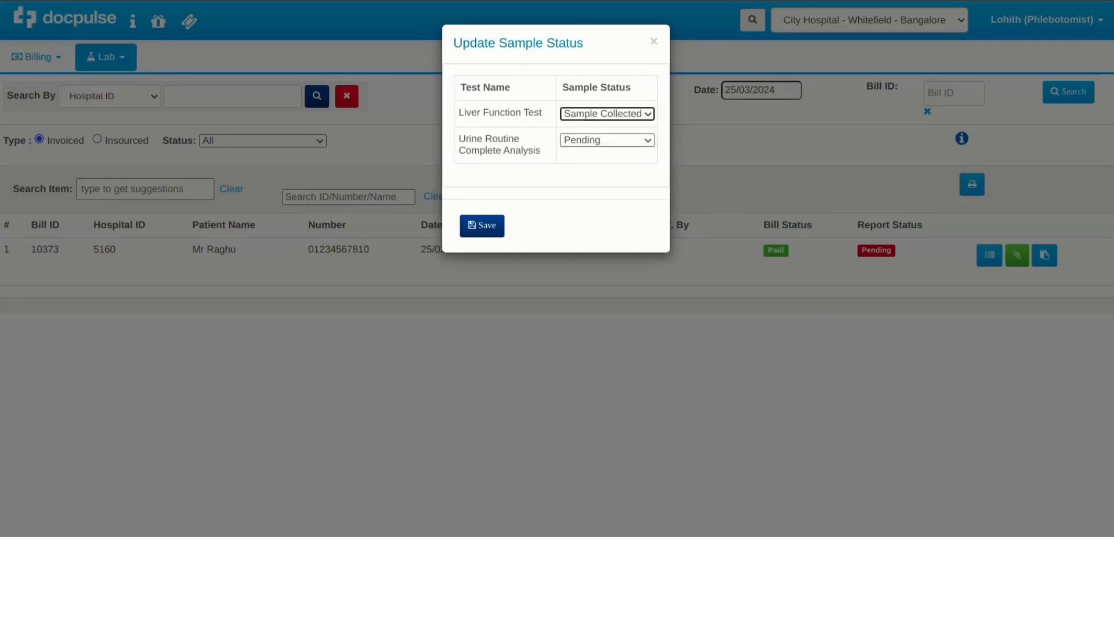
left_click(607, 140)
left_click(603, 164)
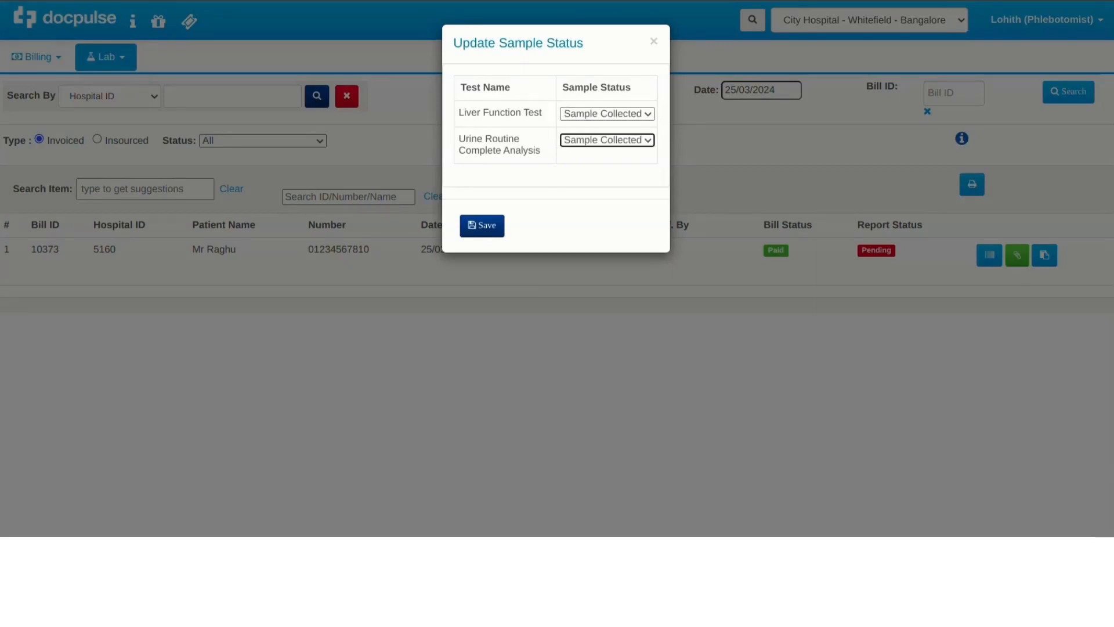
left_click(481, 225)
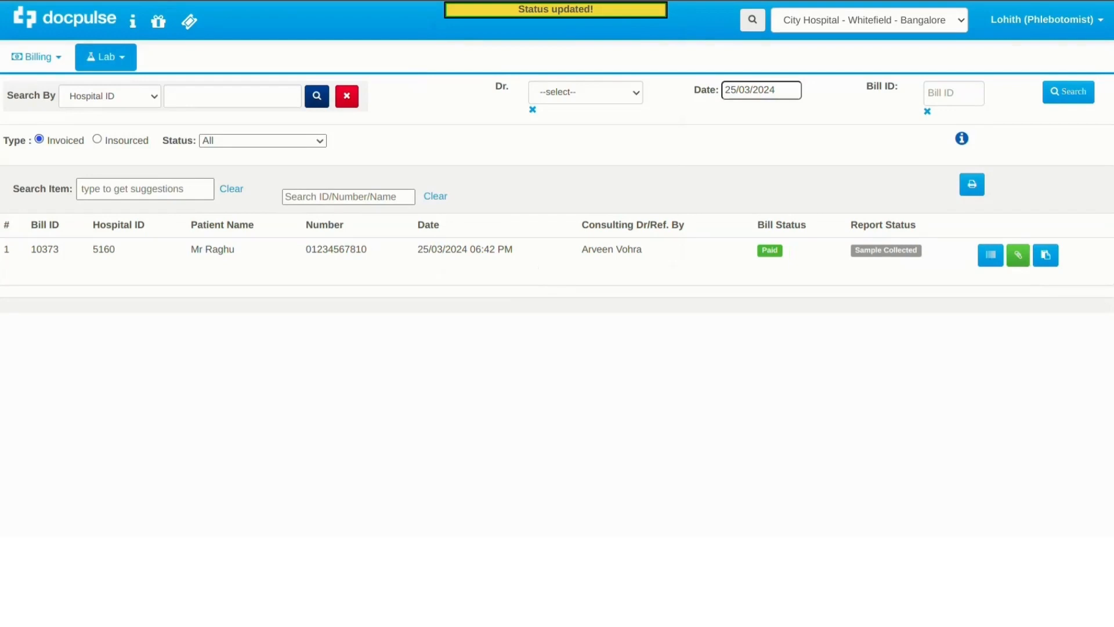
left_click_drag(853, 251, 918, 250)
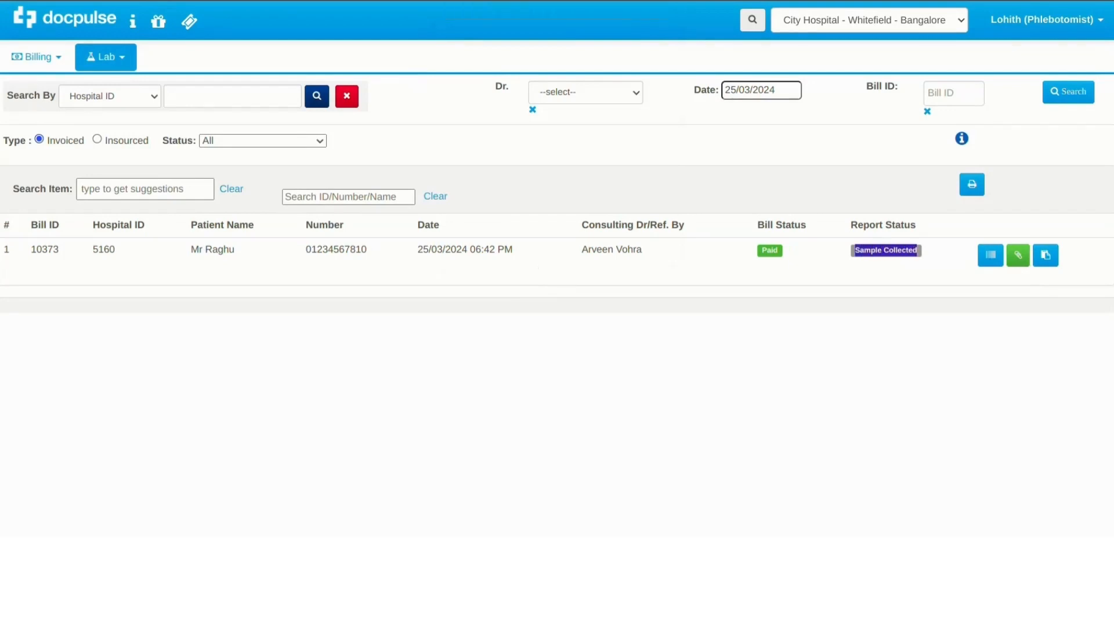
left_click(919, 253)
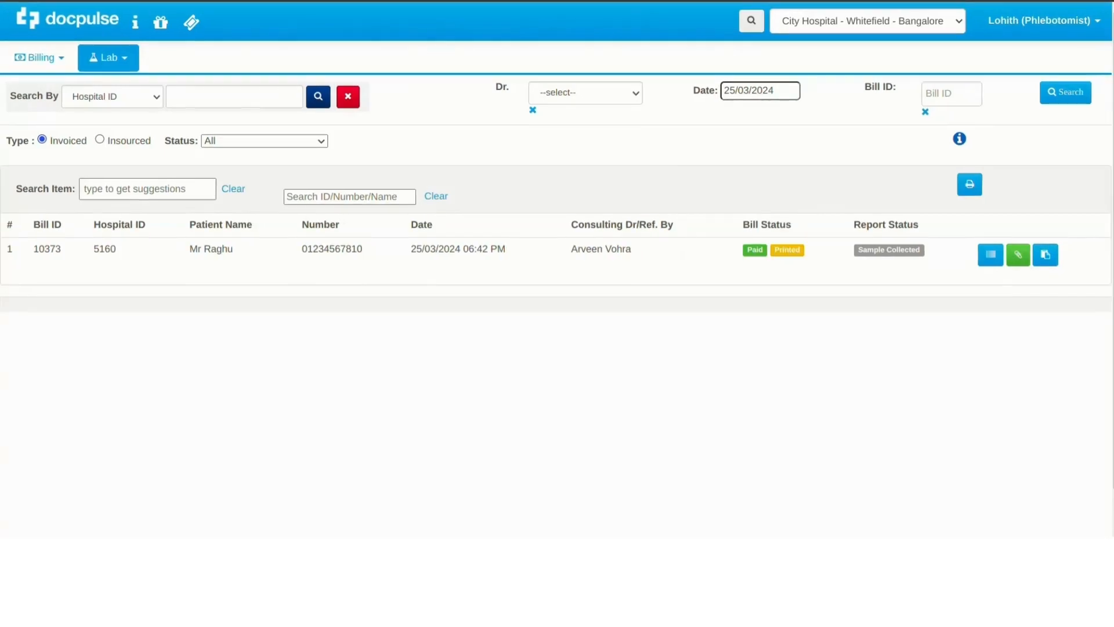
Switch to the lab technician's account and open the outpatient lab requests list.
left_click(1018, 255)
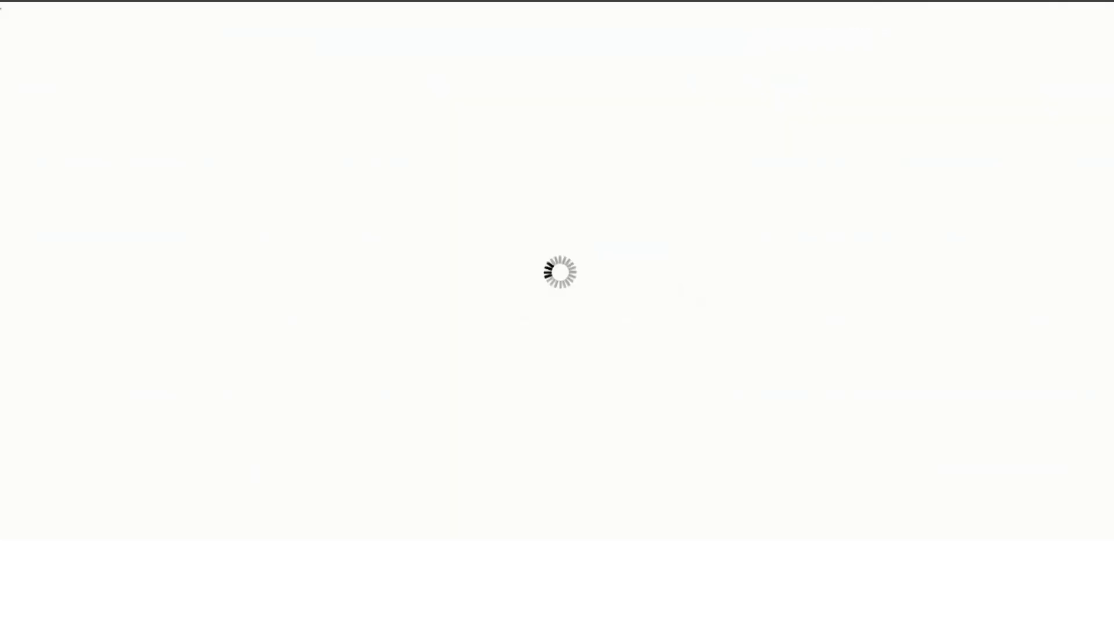
left_click_drag(981, 21, 1094, 20)
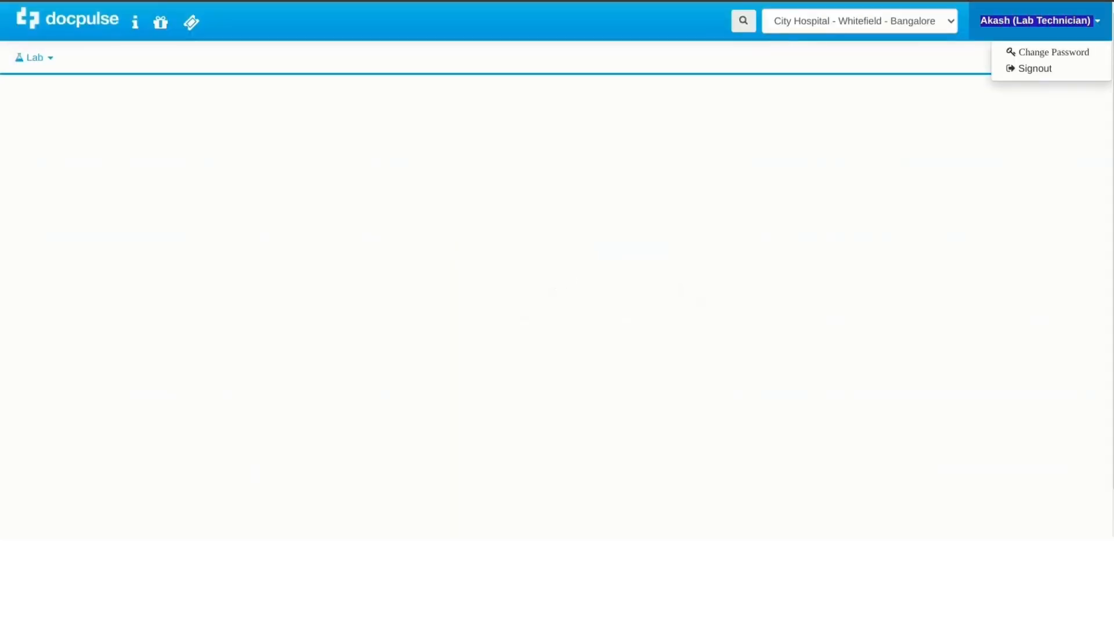
left_click(871, 174)
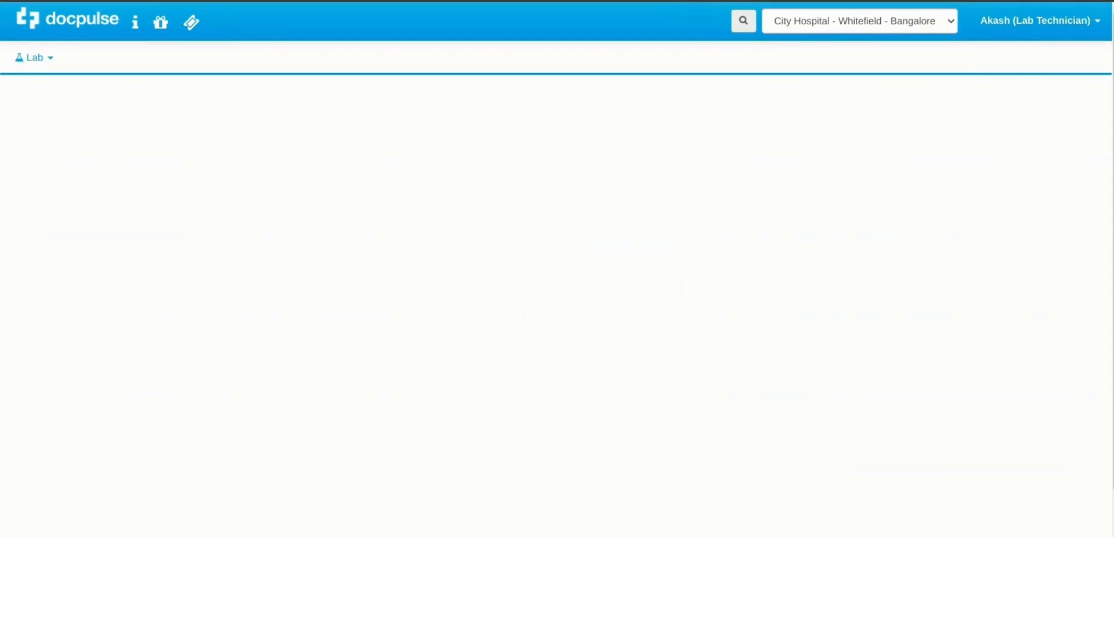
left_click(33, 58)
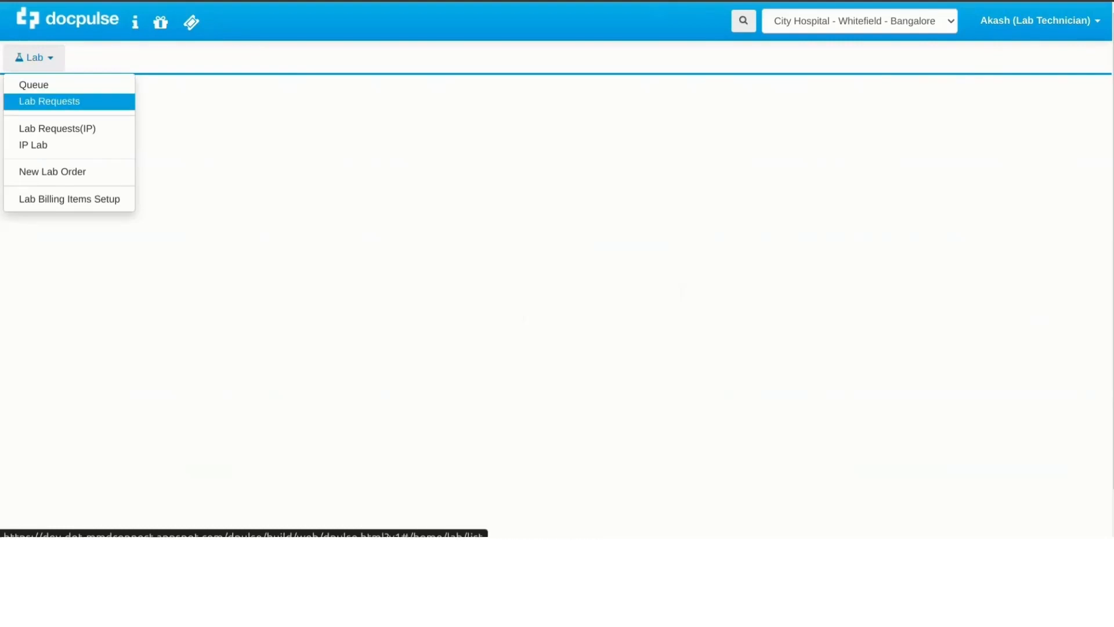
left_click(50, 101)
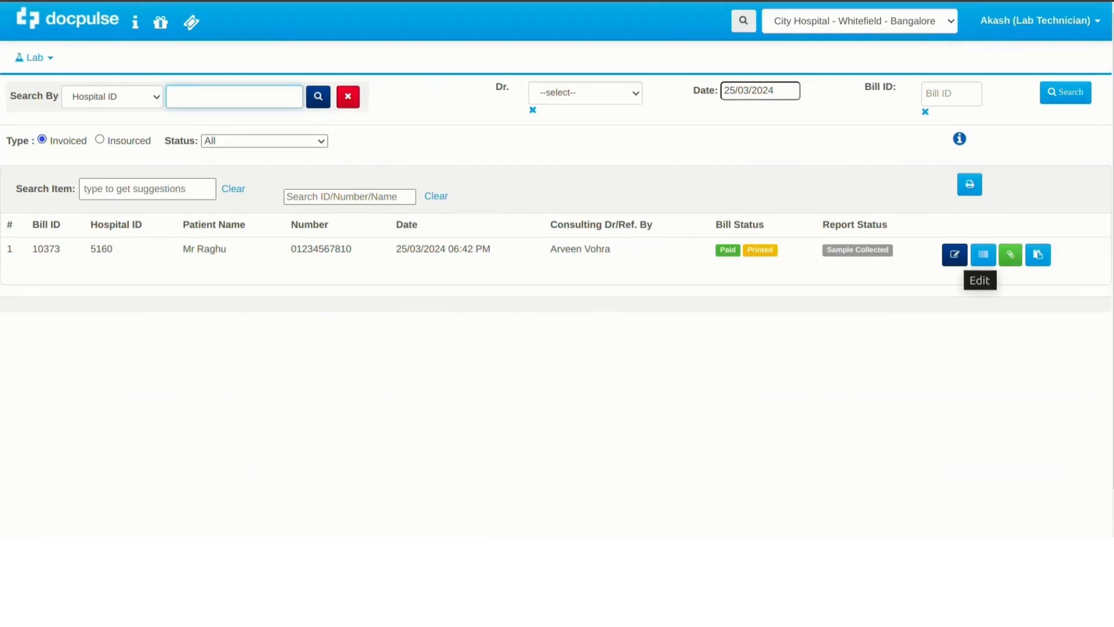
Enter the Liver Function Test results: Total Proteins 5, Albumin 4, Total Bilirubin 1, Direct Bilirubin 0.3, Aspartate 21, Alanine 80, Gamma G.T 45, Alkaline Phosphatase 56.
left_click(955, 254)
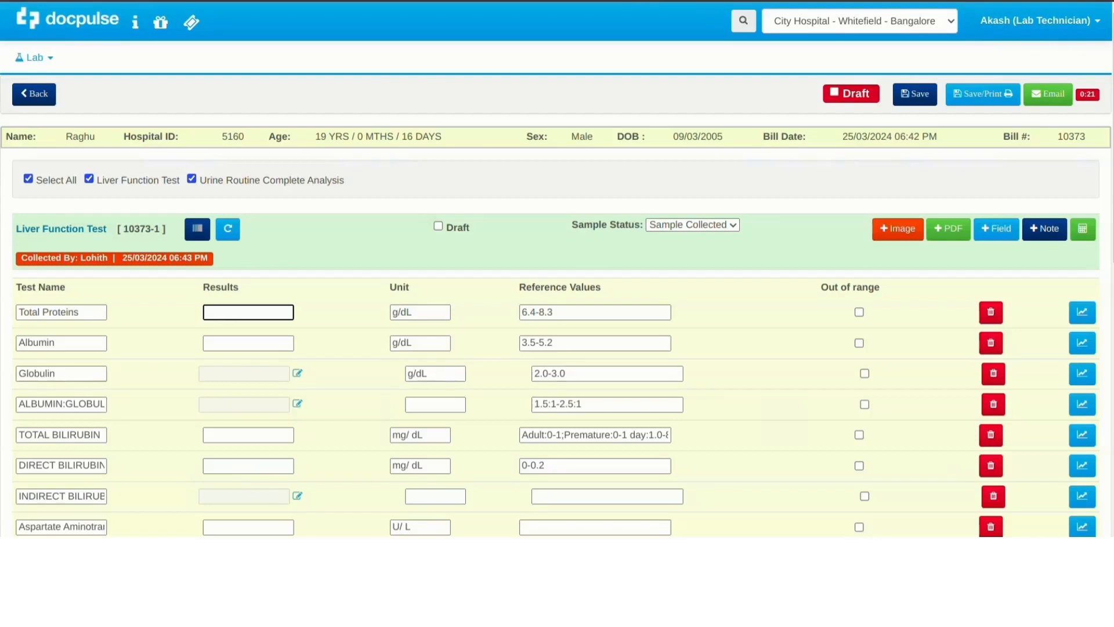
scroll(557, 290, "down", 3)
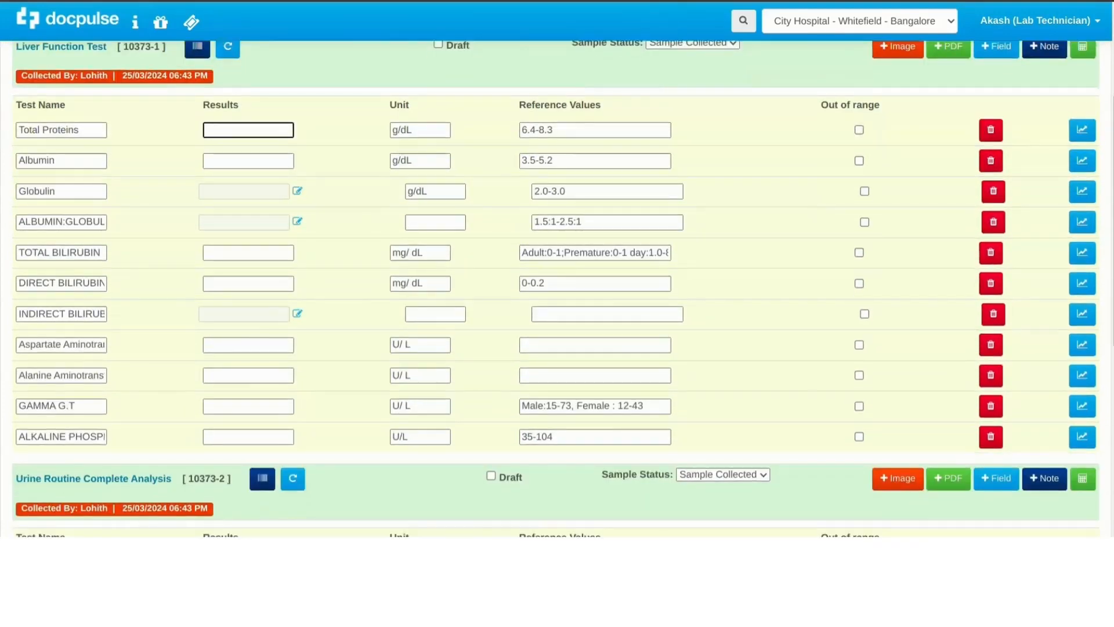
scroll(557, 290, "down", 7)
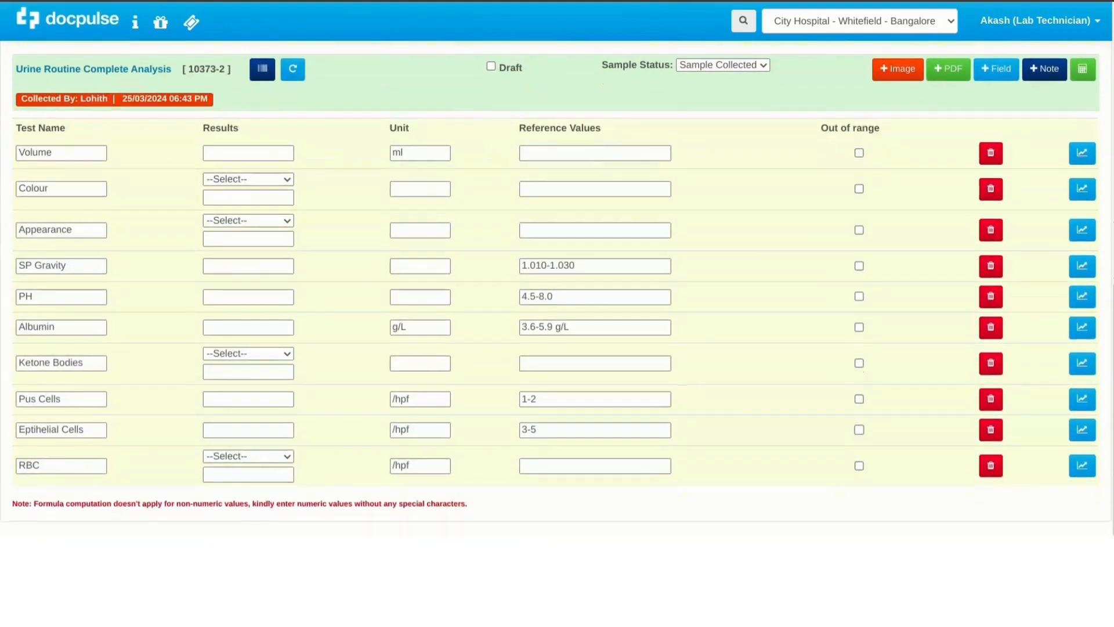
scroll(557, 290, "up", 8)
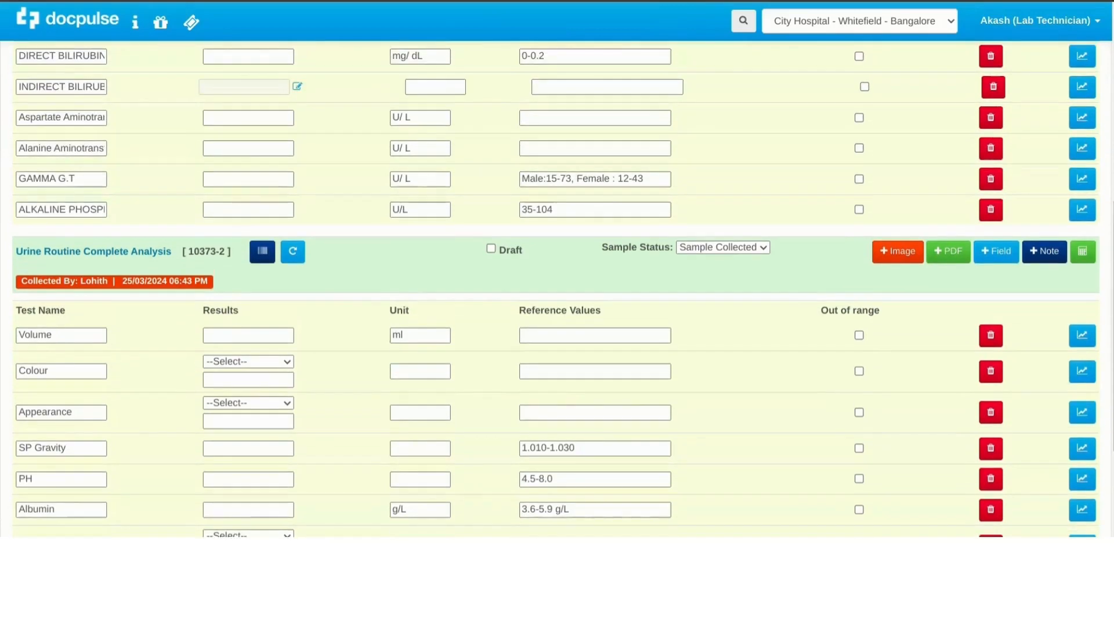
scroll(557, 291, "up", 2)
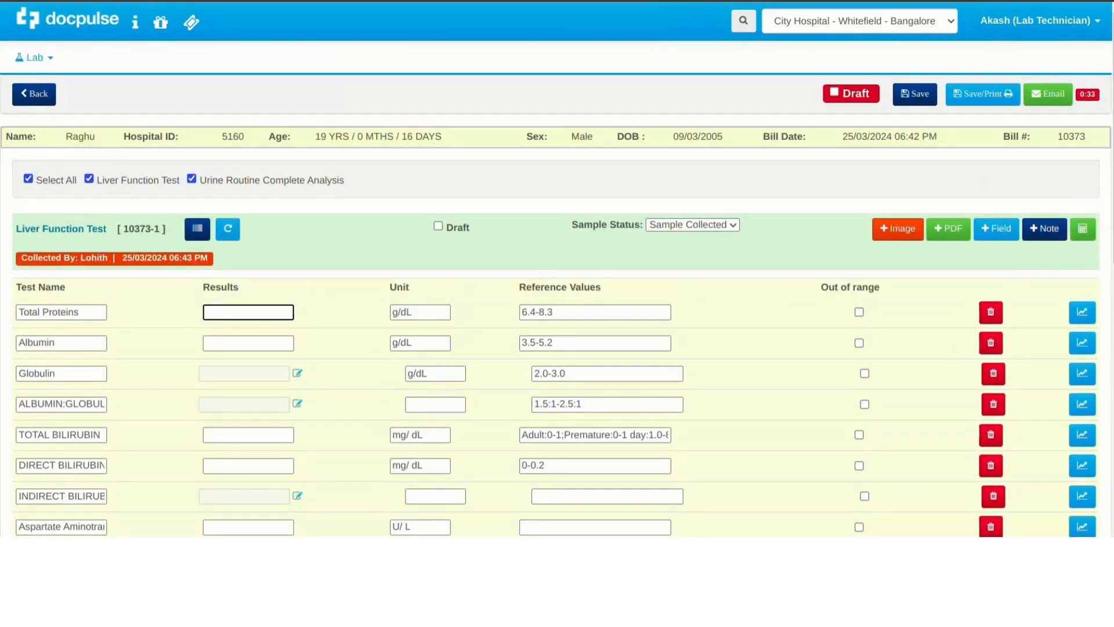
type("5")
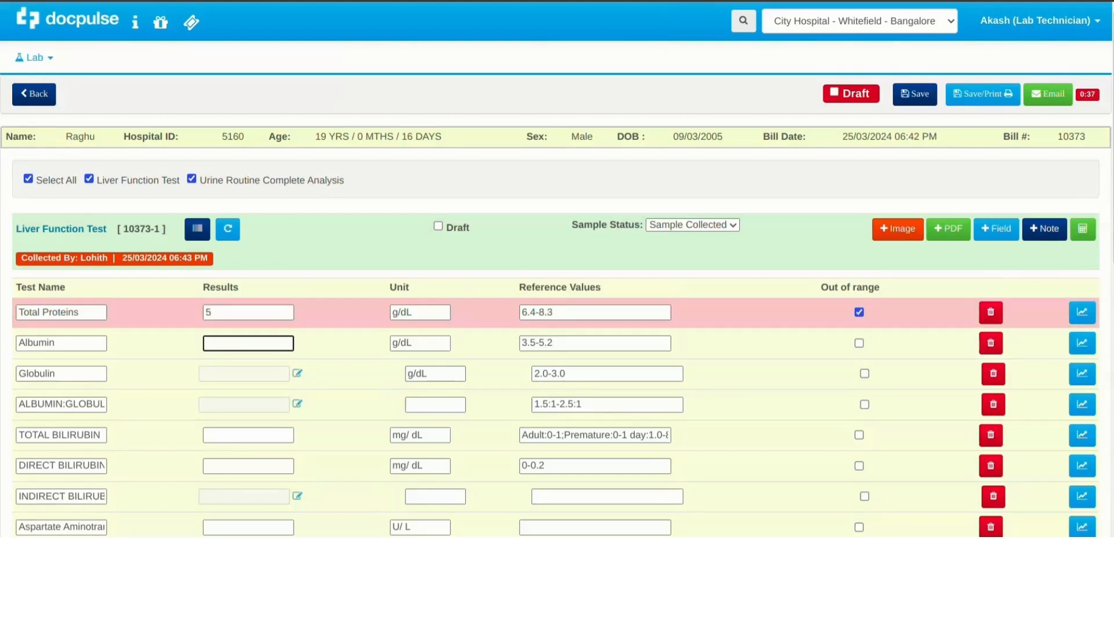
type("4")
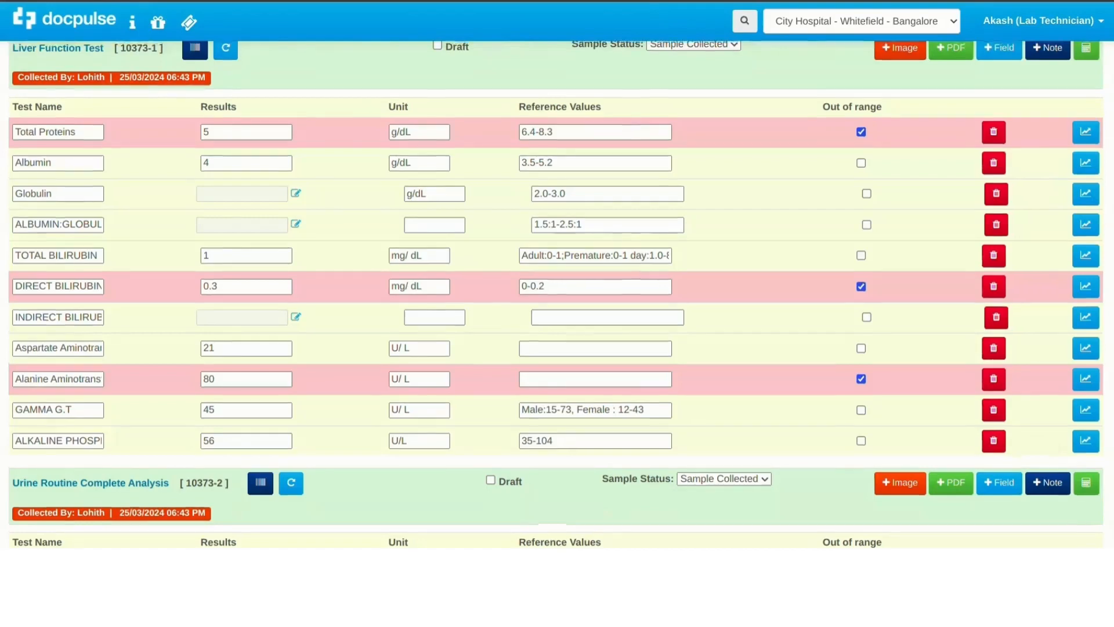
Mark the Liver Function Test as a draft, save the report, and check the request's report status.
scroll(557, 290, "up", 2)
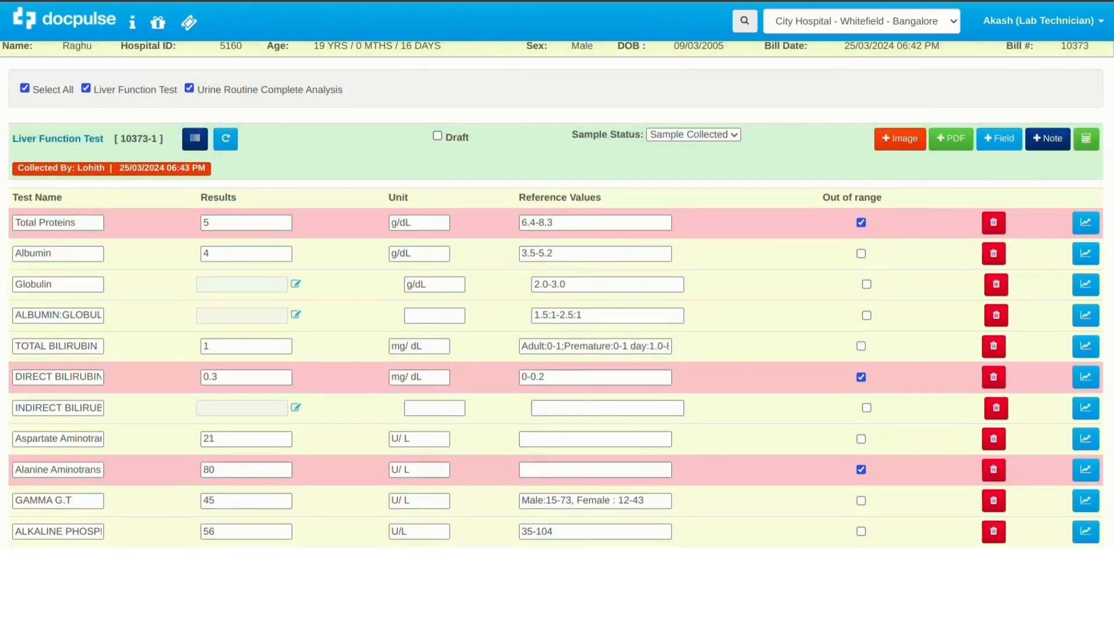
left_click(438, 136)
scroll(557, 291, "up", 2)
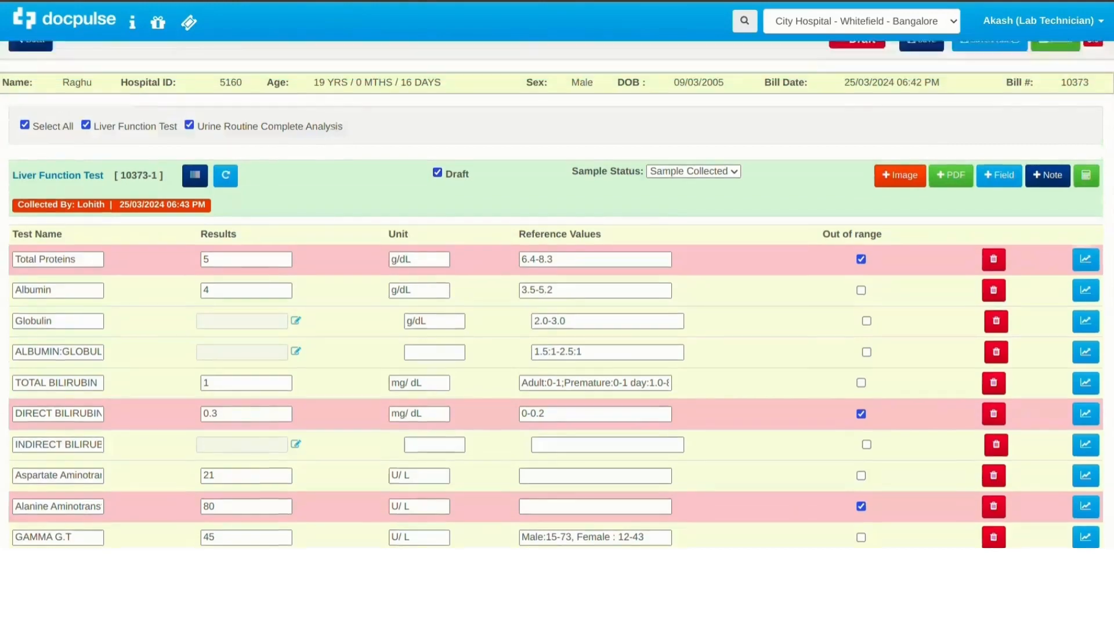
left_click(922, 94)
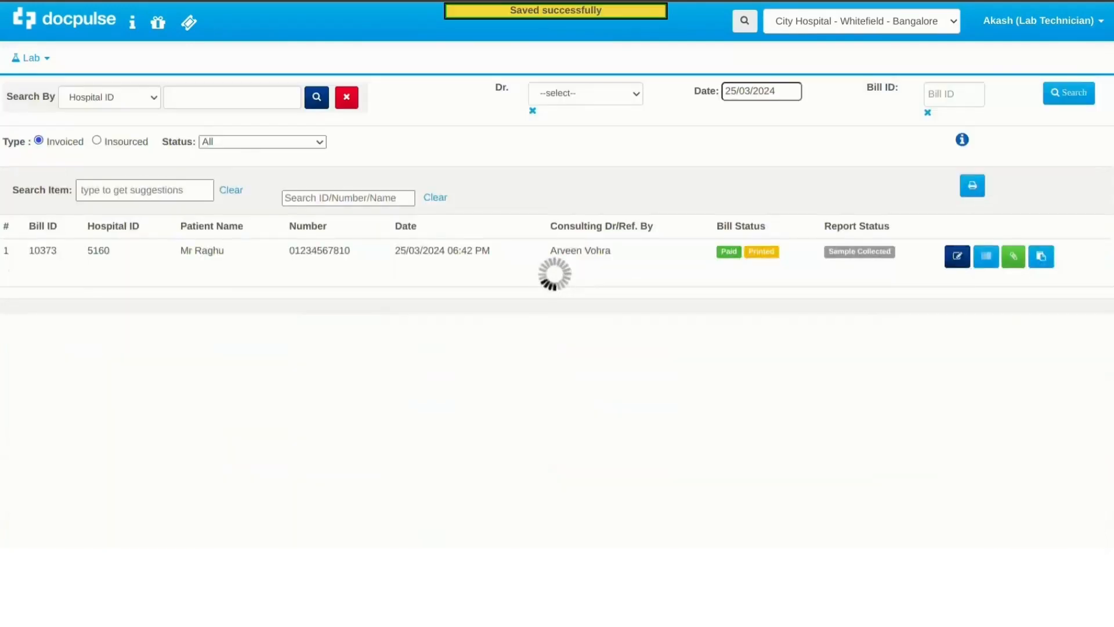
left_click_drag(846, 263, 799, 251)
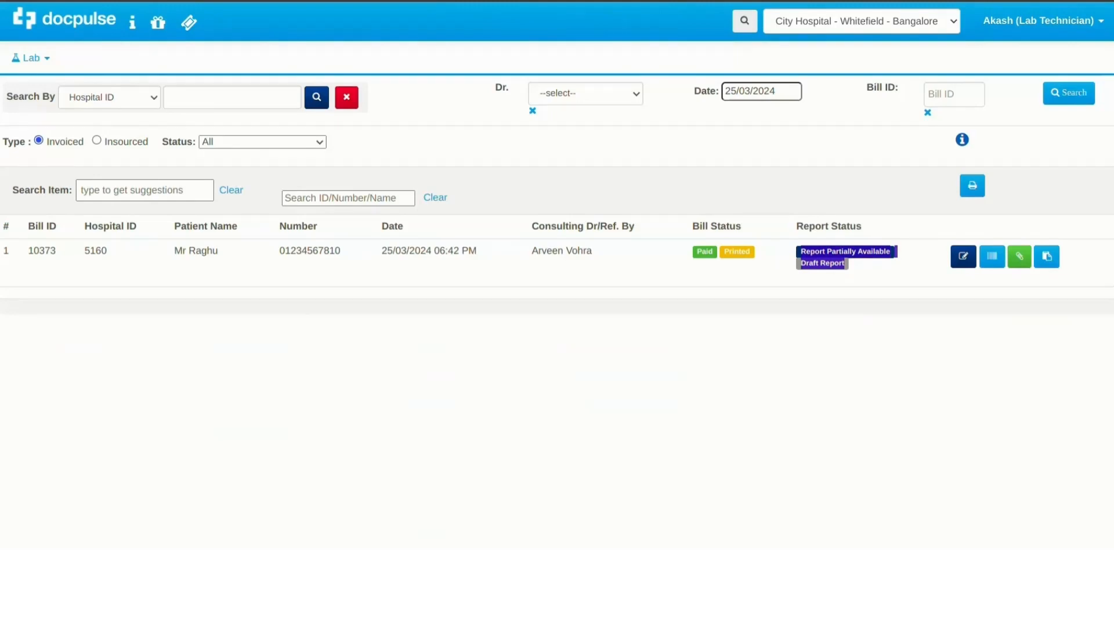
left_click(824, 277)
Reopen the lab request for editing and view the Liver Function Test's barcode label.
left_click(963, 256)
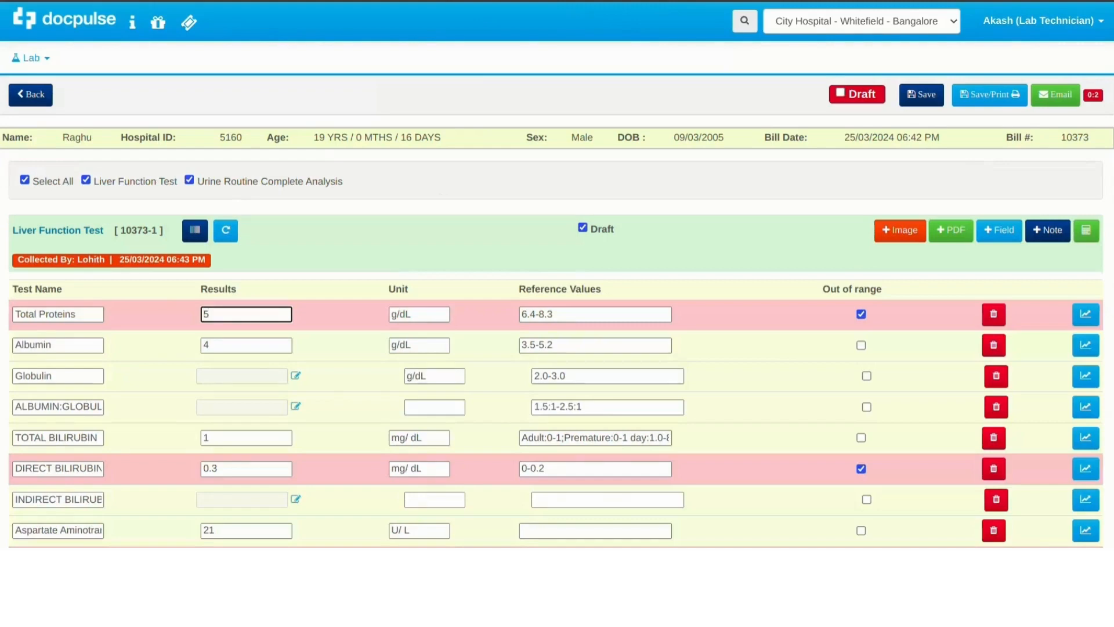
left_click(195, 230)
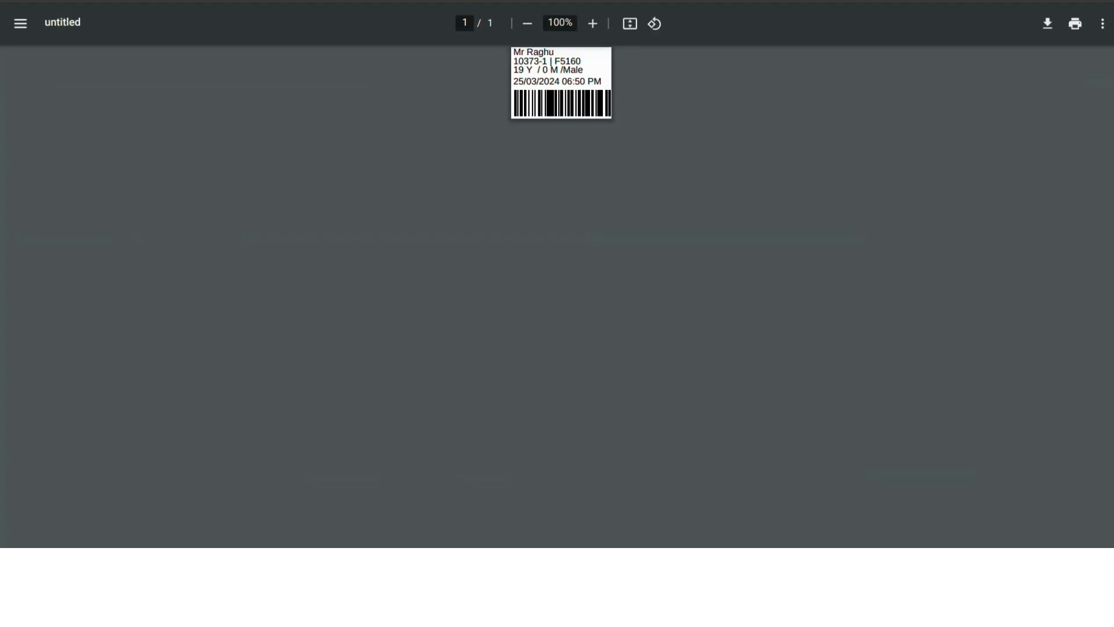
key("ctrl+w")
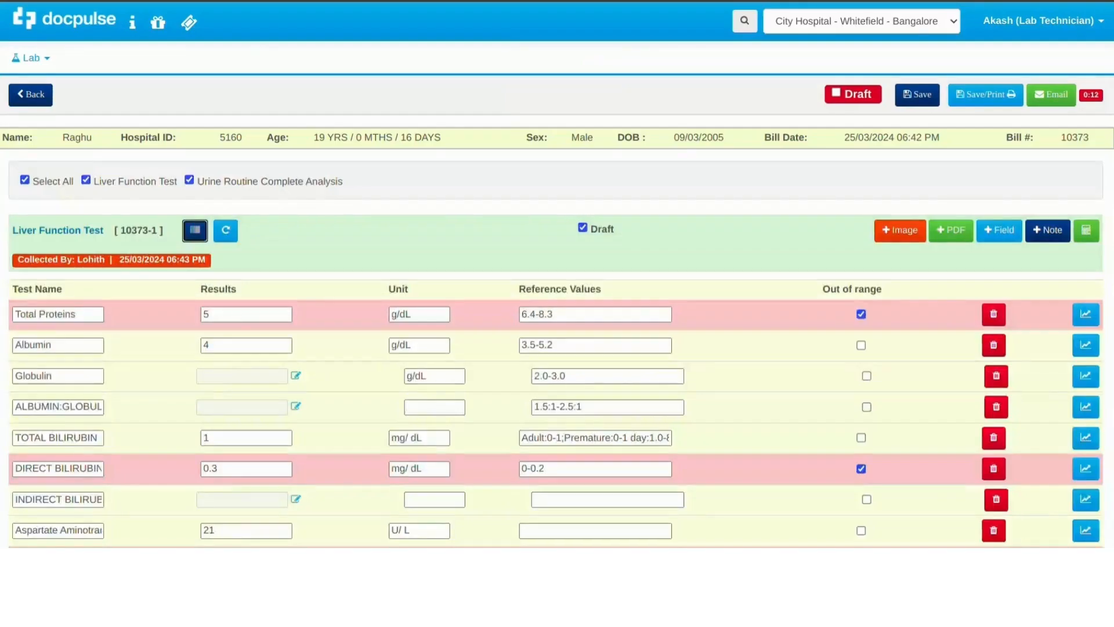
Regenerate the Liver Function Test's sample number and check the new number against the earlier one.
scroll(557, 295, "down", 2)
left_click_drag(120, 139, 160, 138)
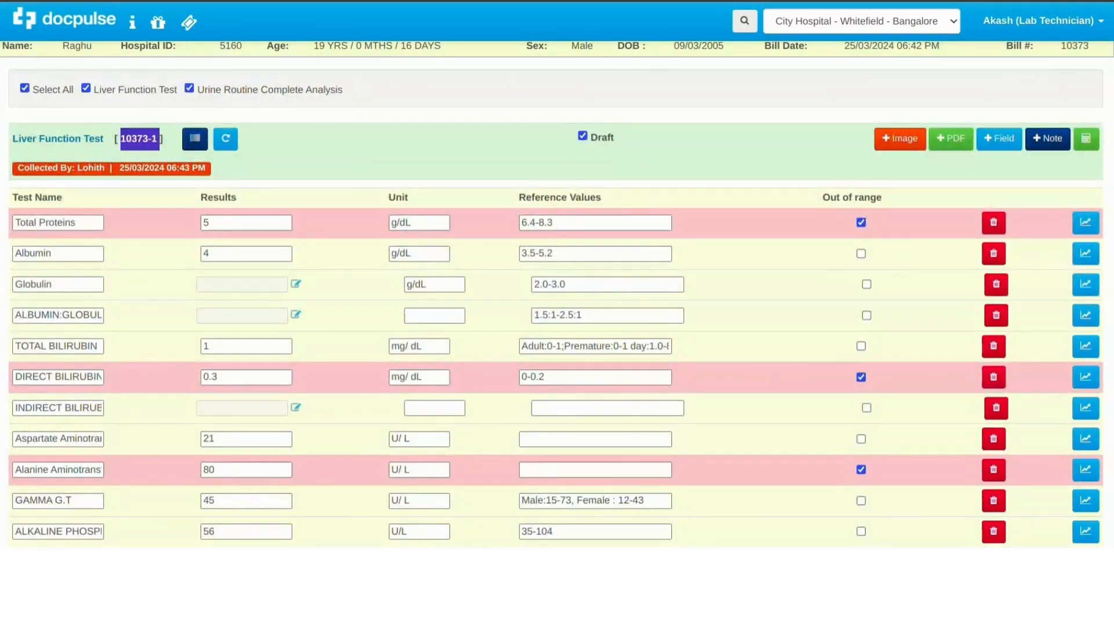
left_click(155, 139)
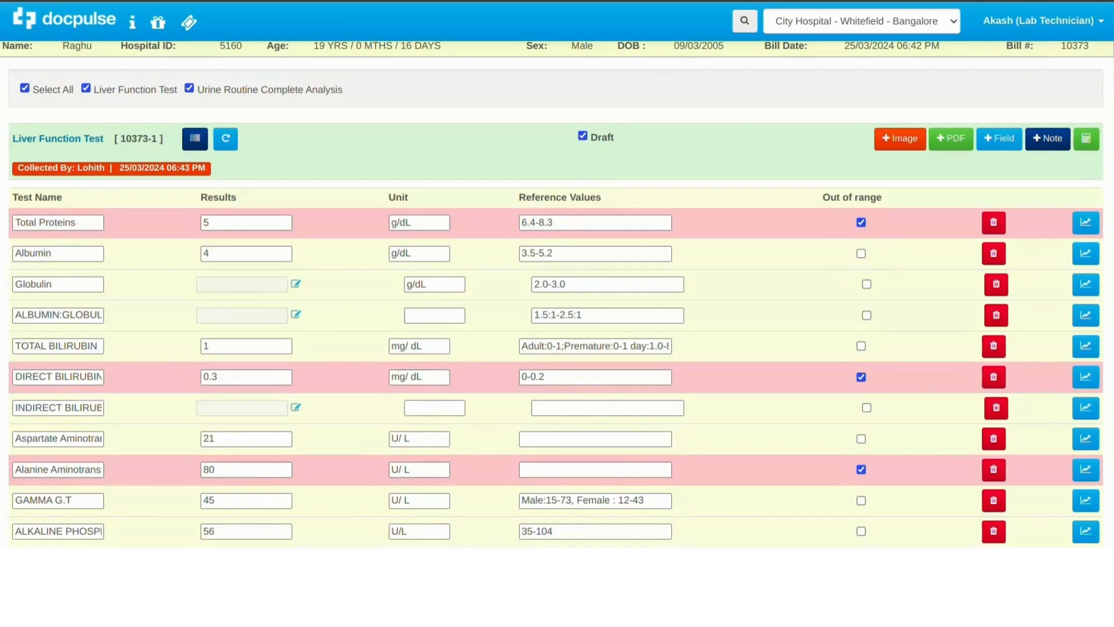
left_click(225, 138)
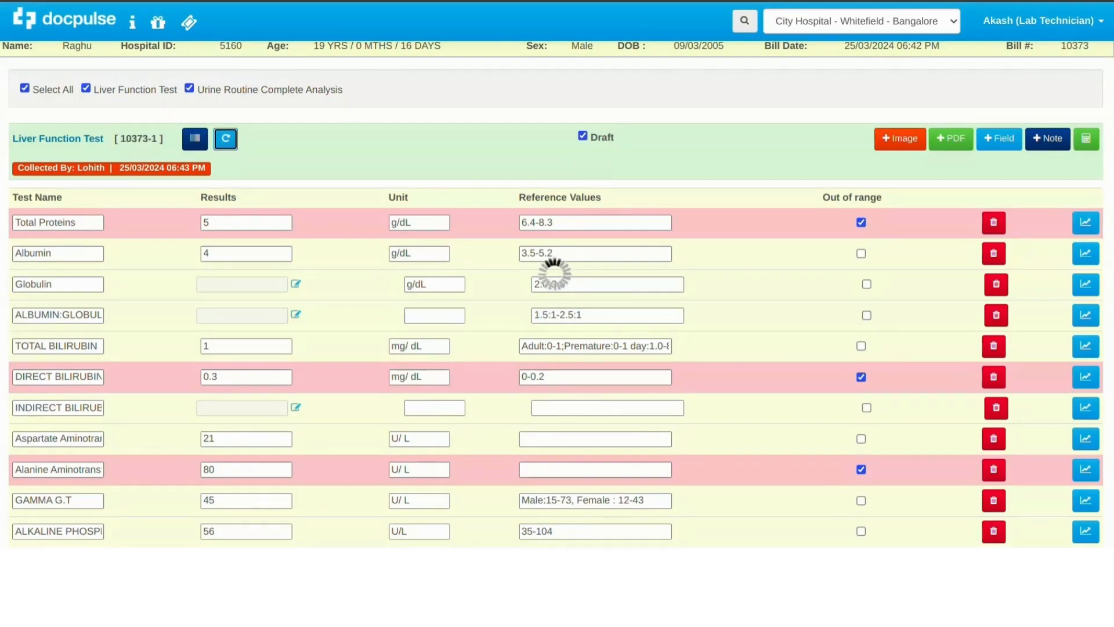
key("Return")
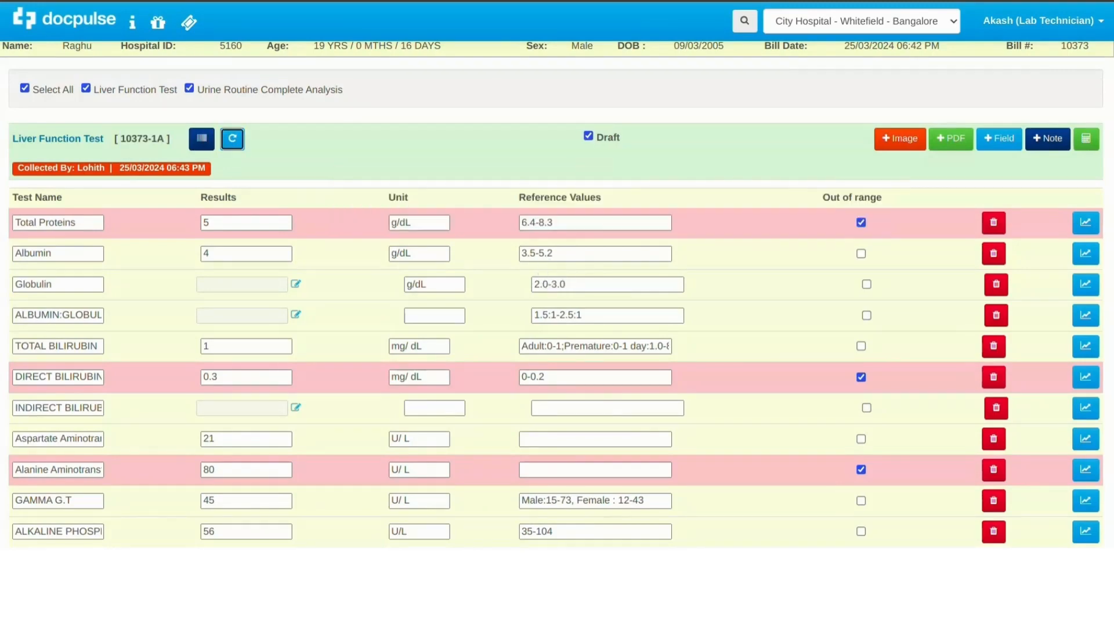
left_click_drag(120, 138, 165, 139)
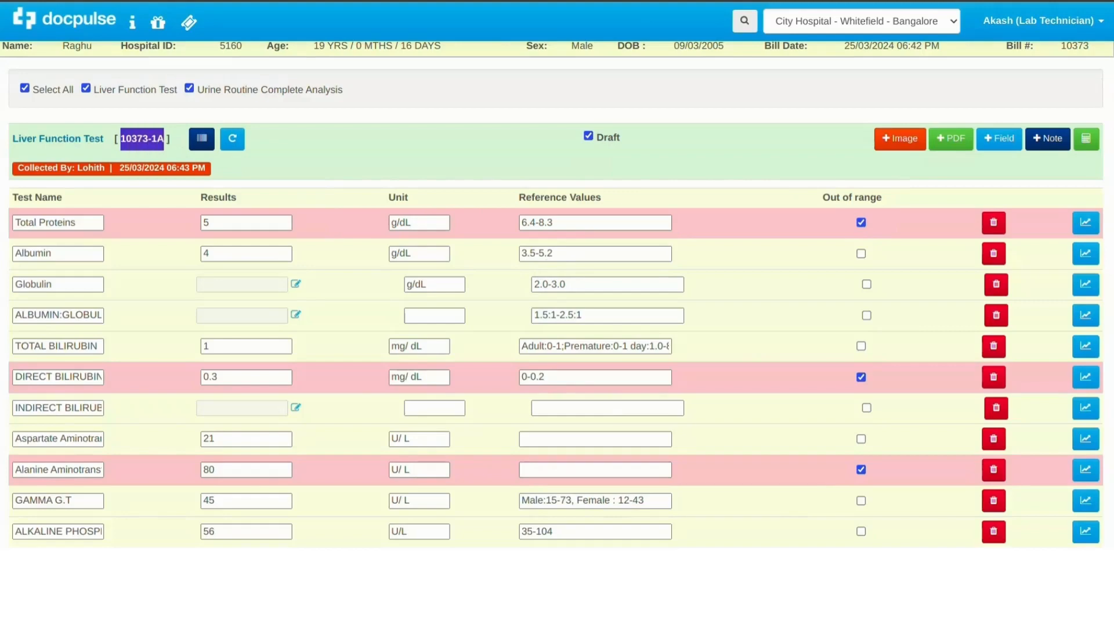
left_click(164, 140)
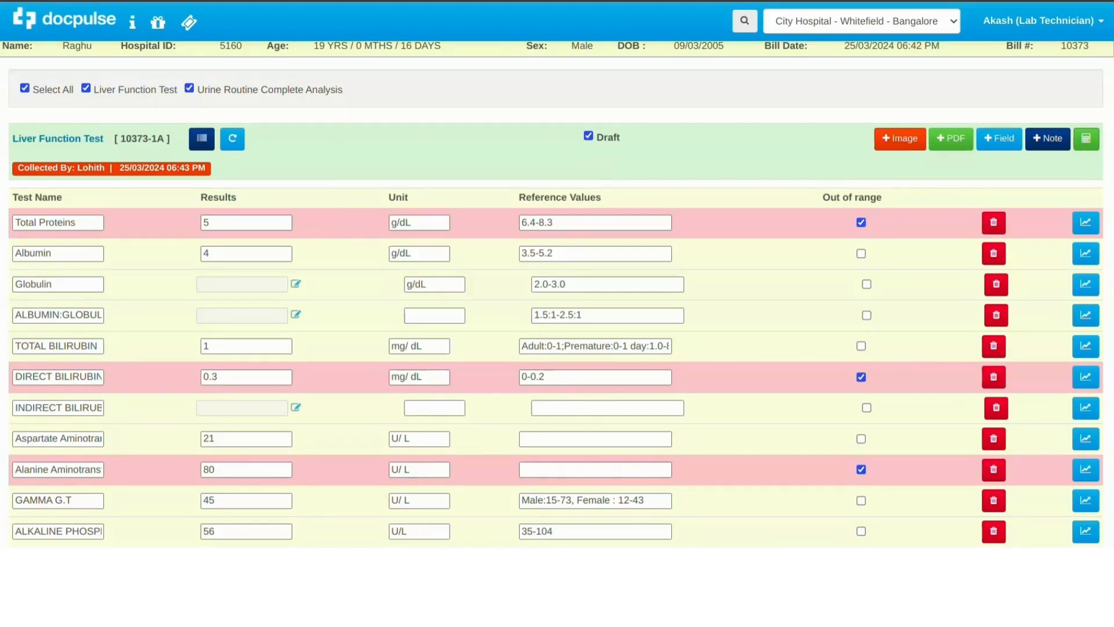
Calculate the Liver Function Test's formula-based results, including Globulin from Total Proteins and Albumin.
double_click(33, 284)
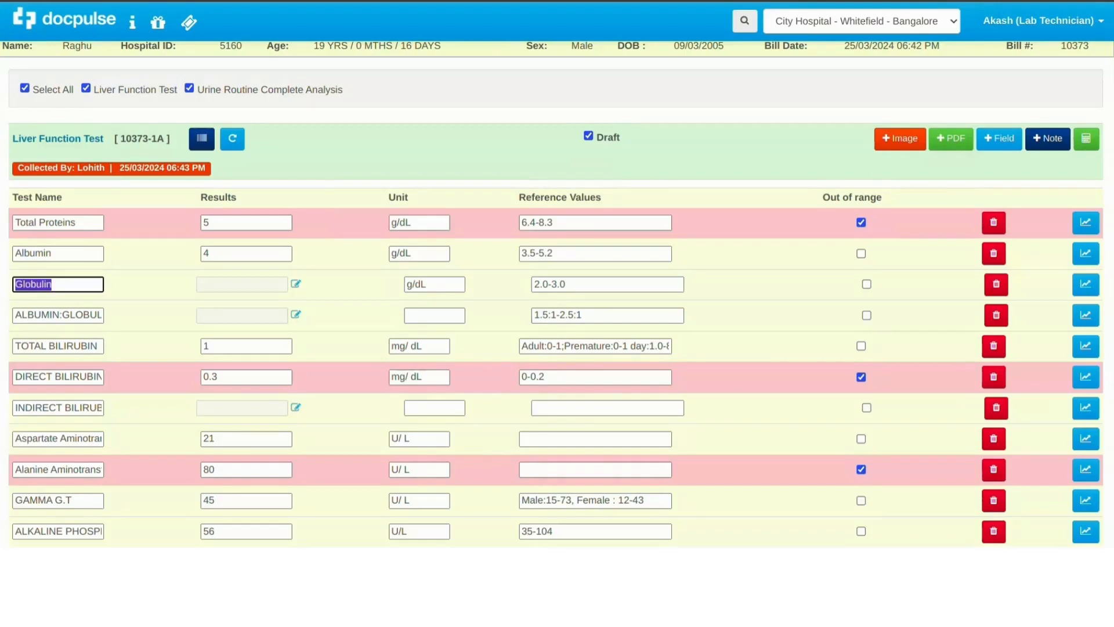
left_click(33, 284)
double_click(33, 254)
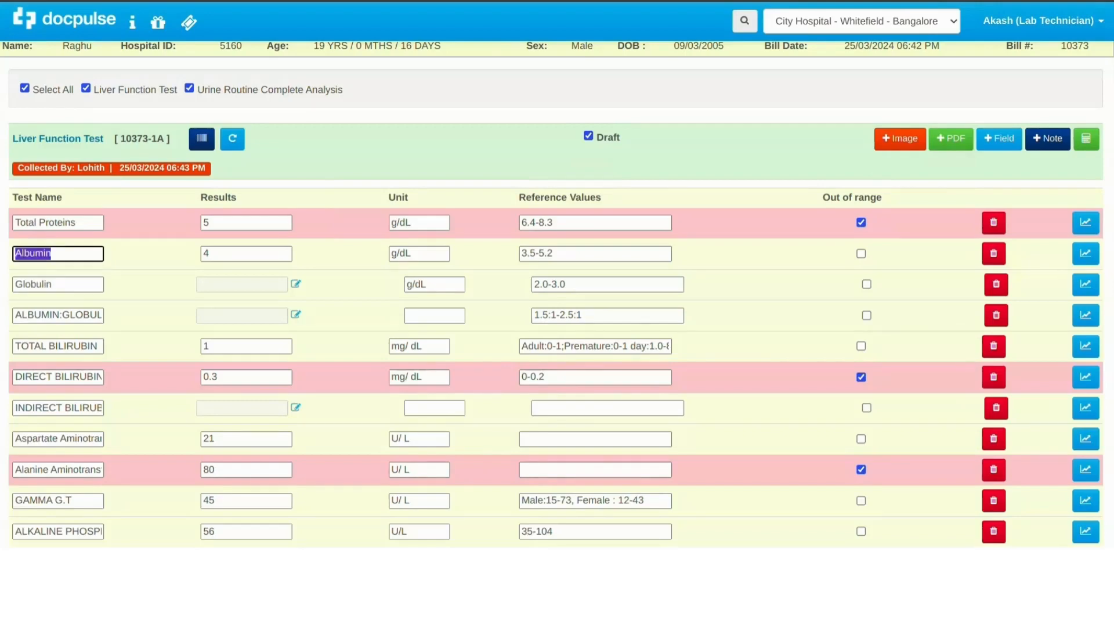
triple_click(74, 222)
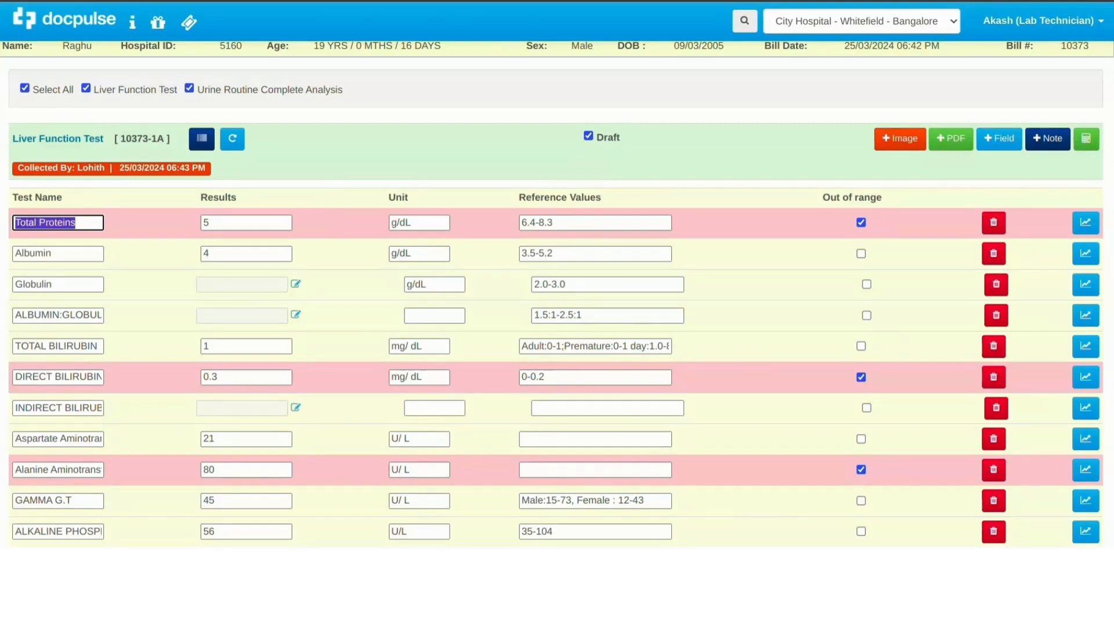
left_click(76, 222)
left_click(1087, 138)
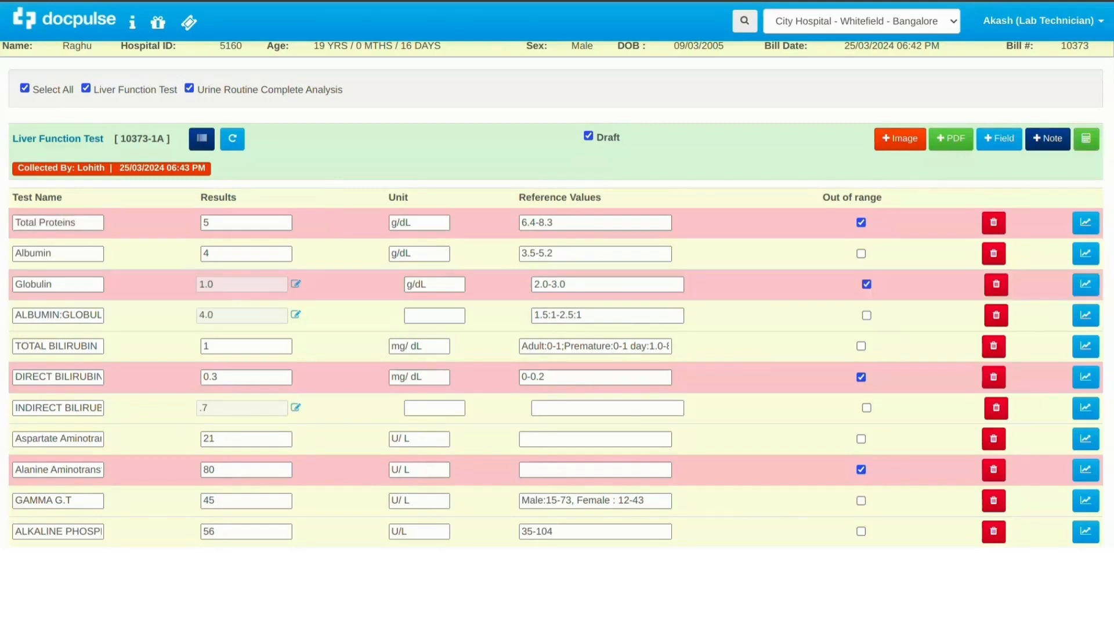
double_click(208, 284)
left_click(220, 284)
Add a blank test field to the Liver Function Test and delete that field.
left_click(999, 139)
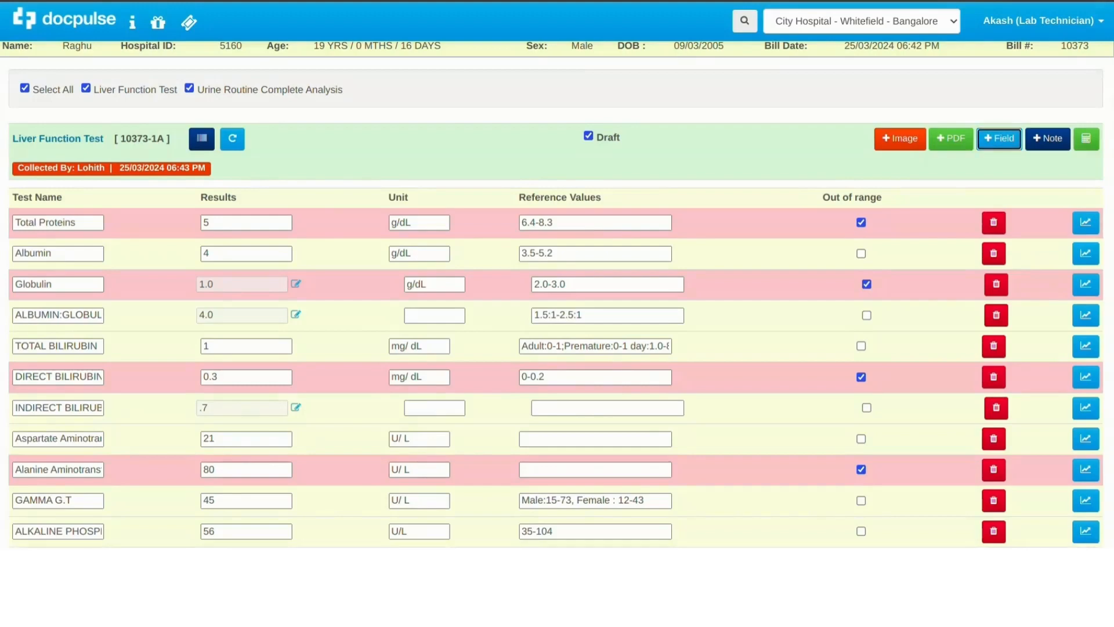
scroll(556, 294, "down", 5)
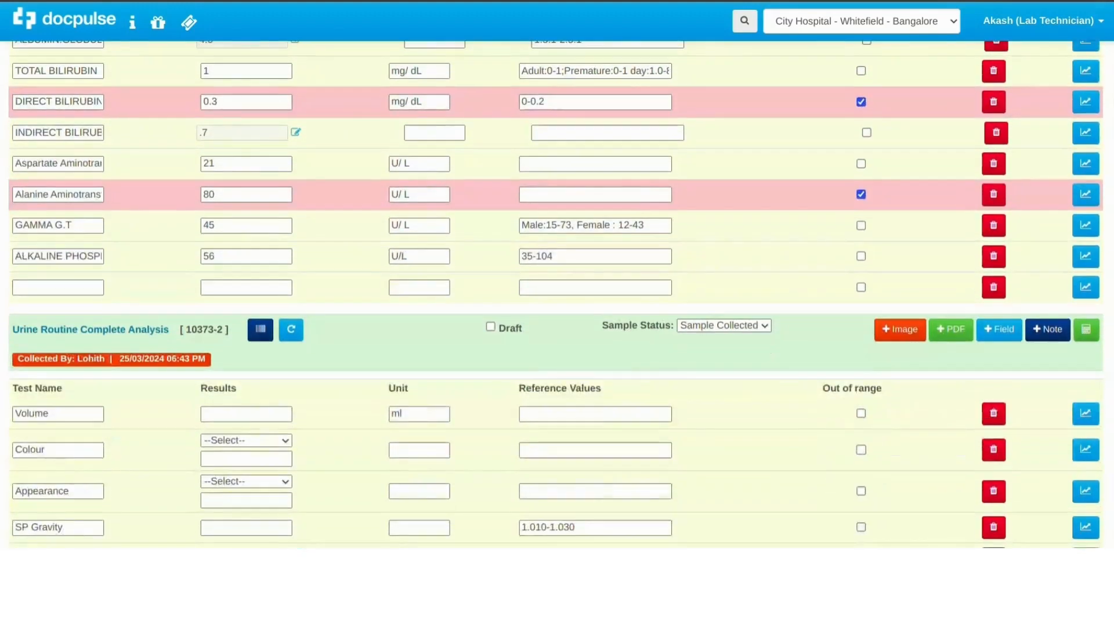
left_click(58, 287)
left_click(994, 286)
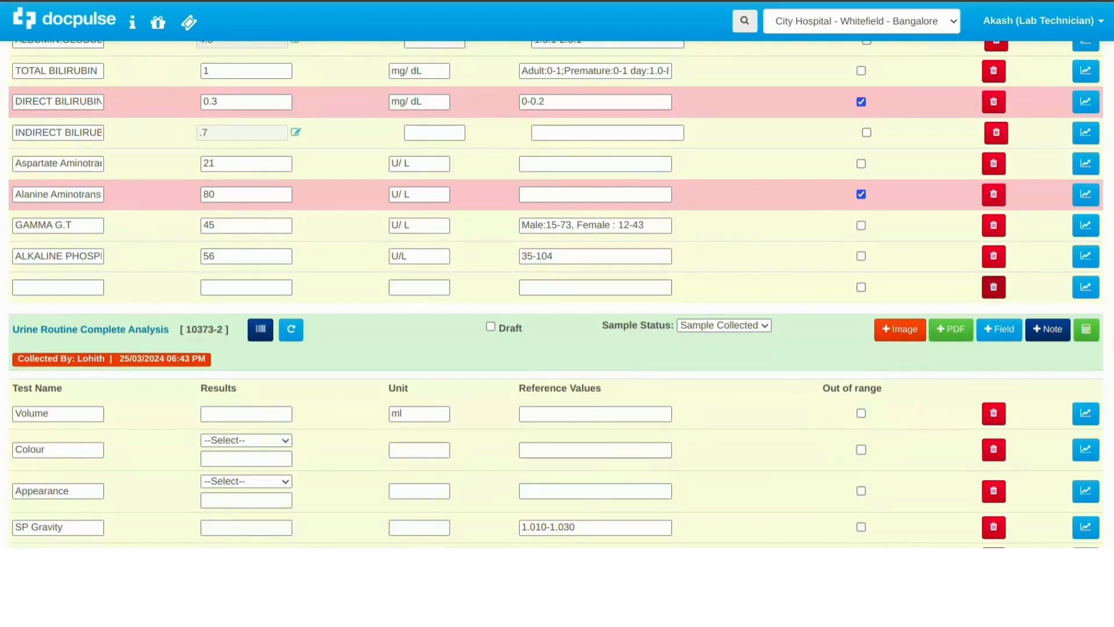
scroll(994, 287, "up", 2)
scroll(557, 290, "up", 2)
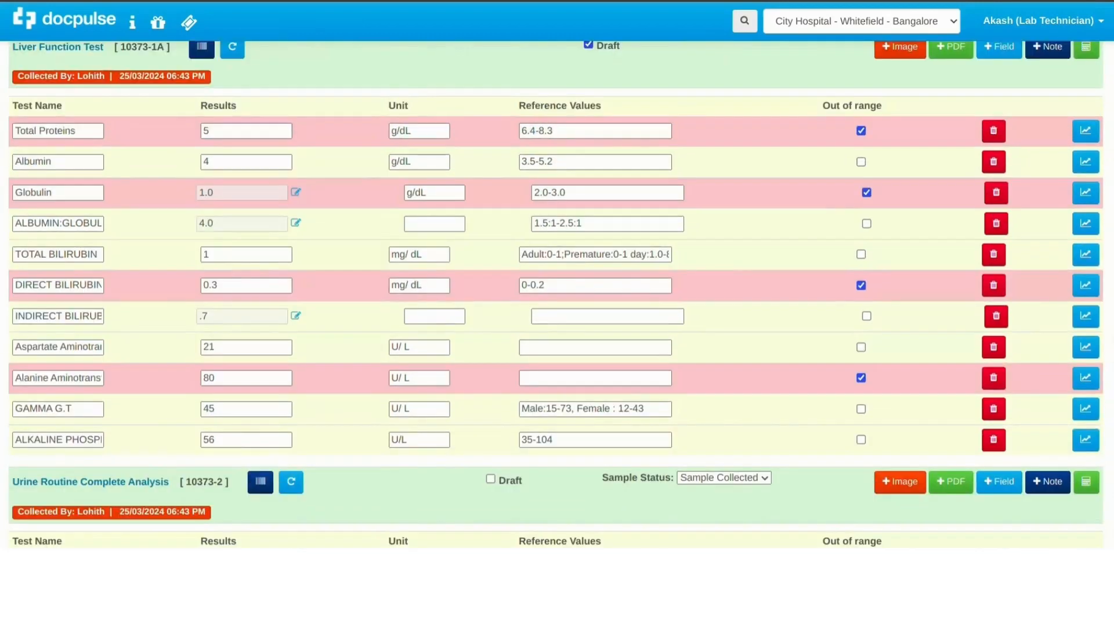
scroll(557, 290, "up", 2)
scroll(557, 290, "down", 2)
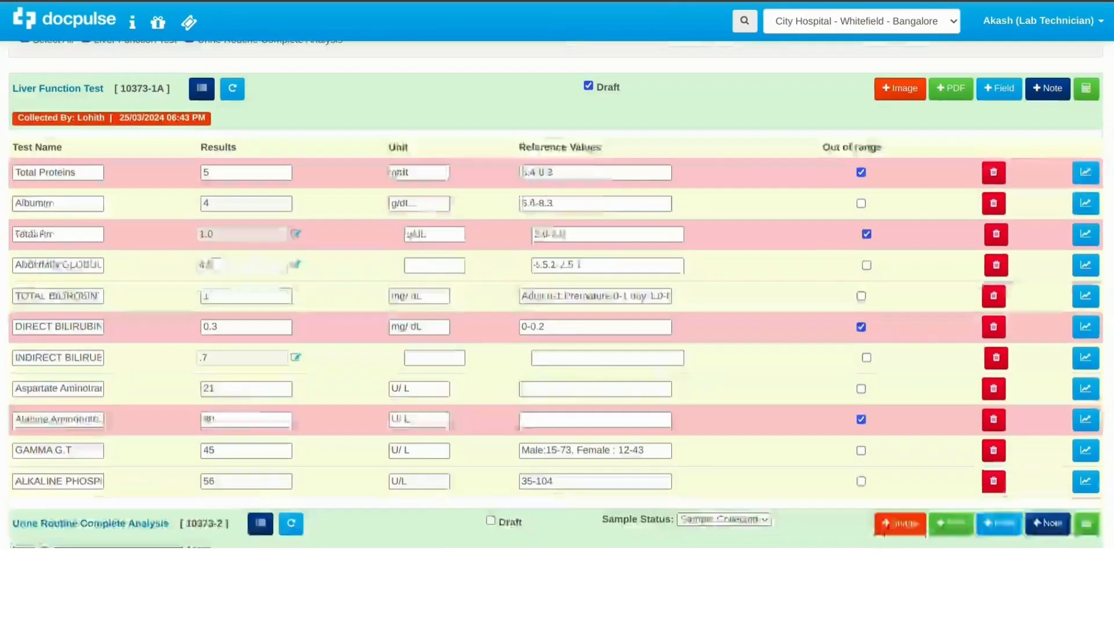
scroll(557, 291, "up", 2)
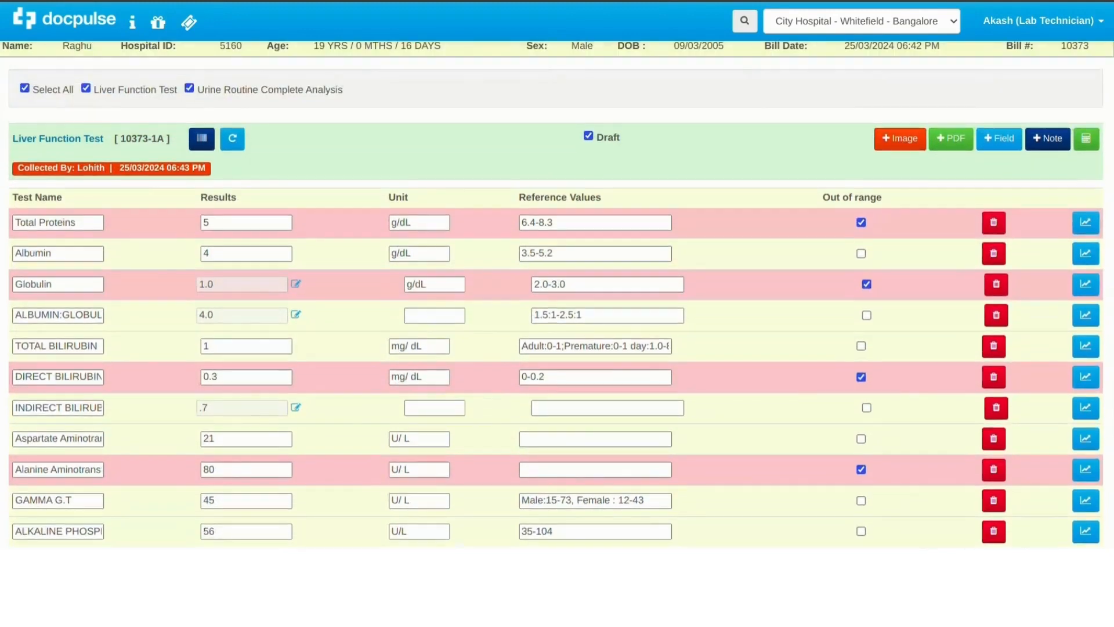
left_click(901, 139)
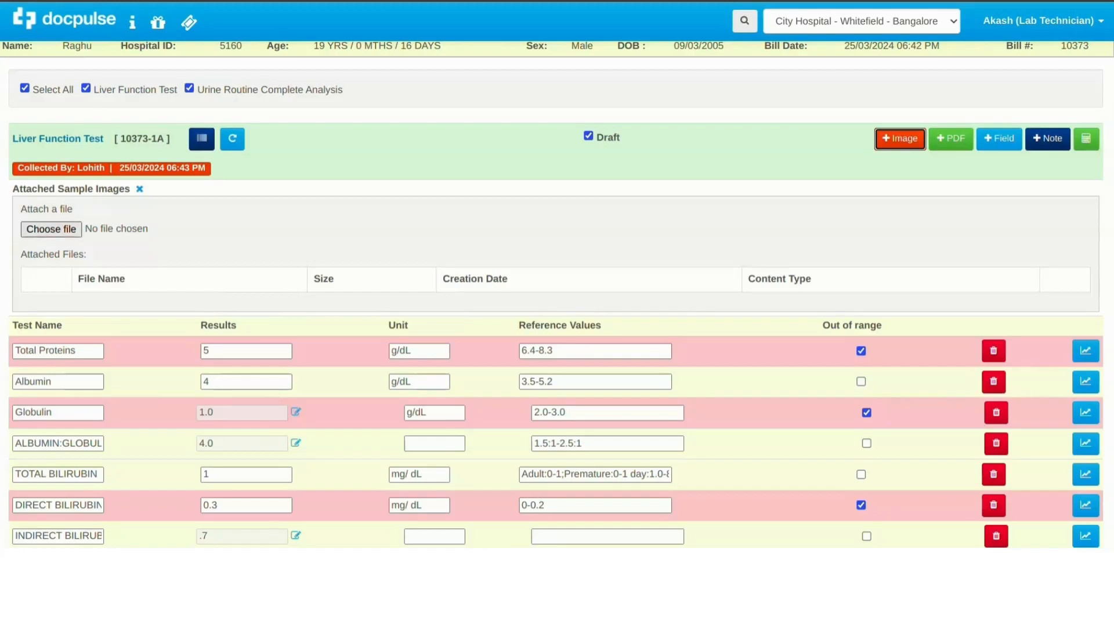
left_click(51, 229)
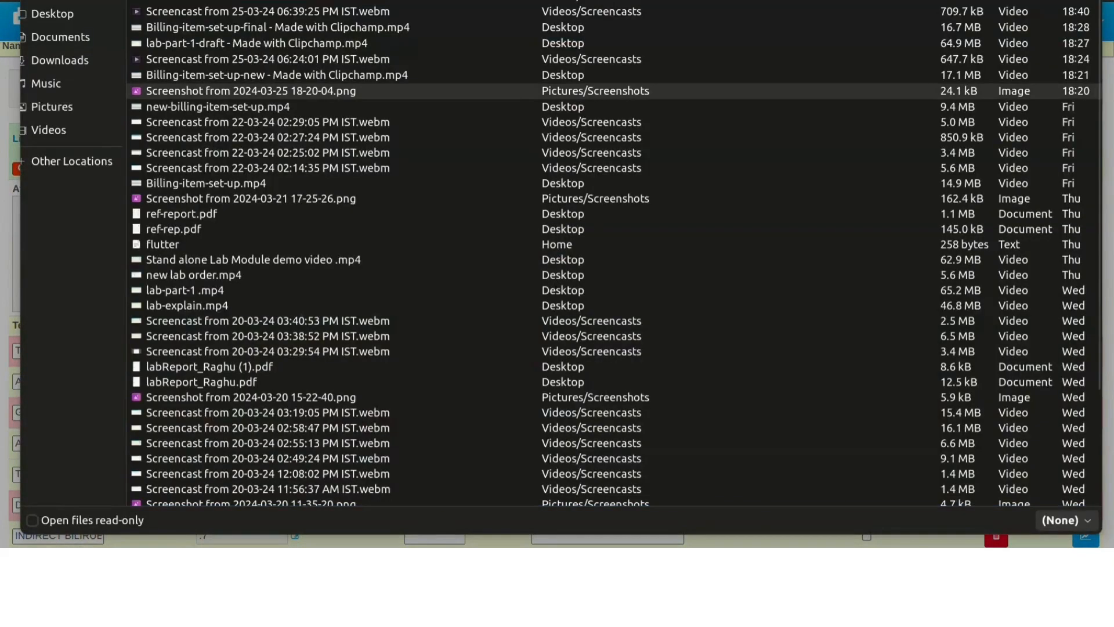
double_click(249, 92)
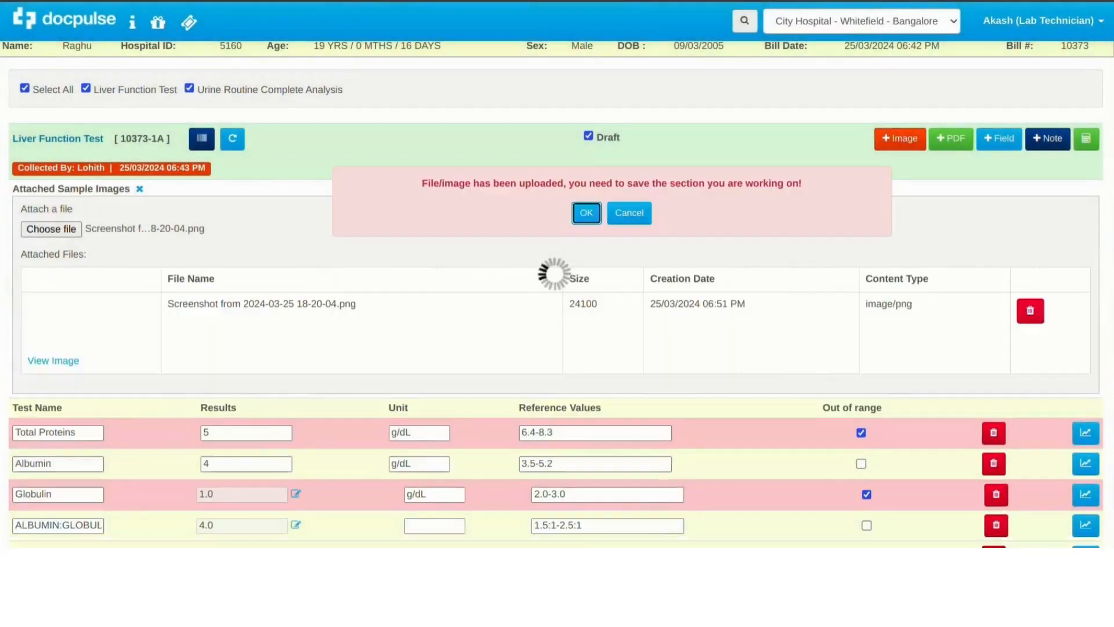
key("Return")
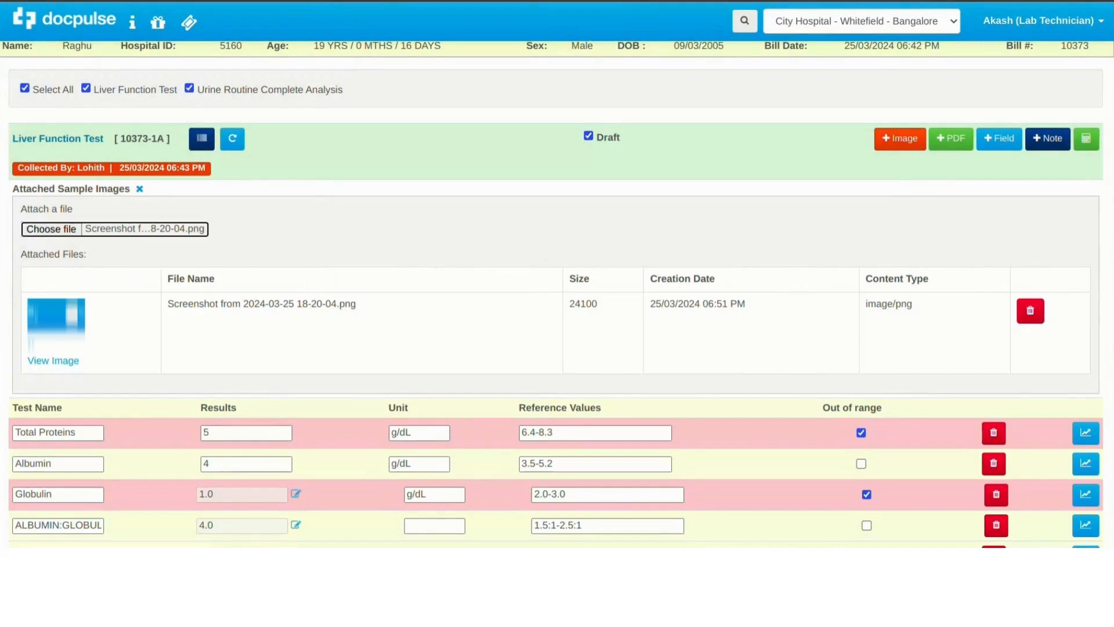
Attach the copy numbered (1) of the patient's lab report PDF to the Liver Function Test's attached reports.
left_click(951, 139)
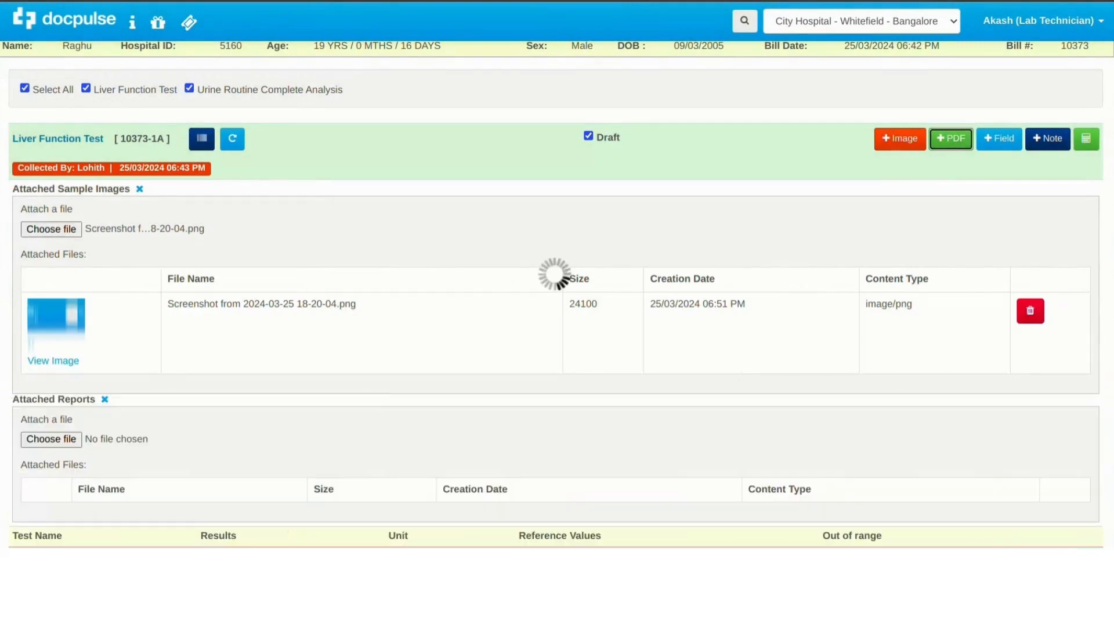
scroll(557, 302, "down", 3)
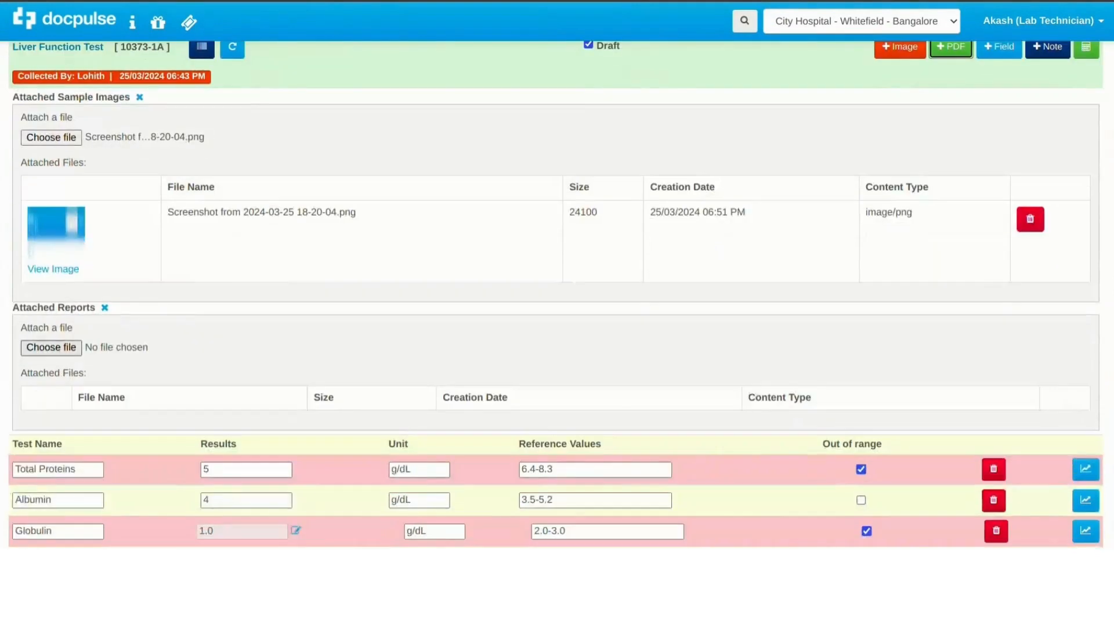
left_click(51, 347)
double_click(209, 312)
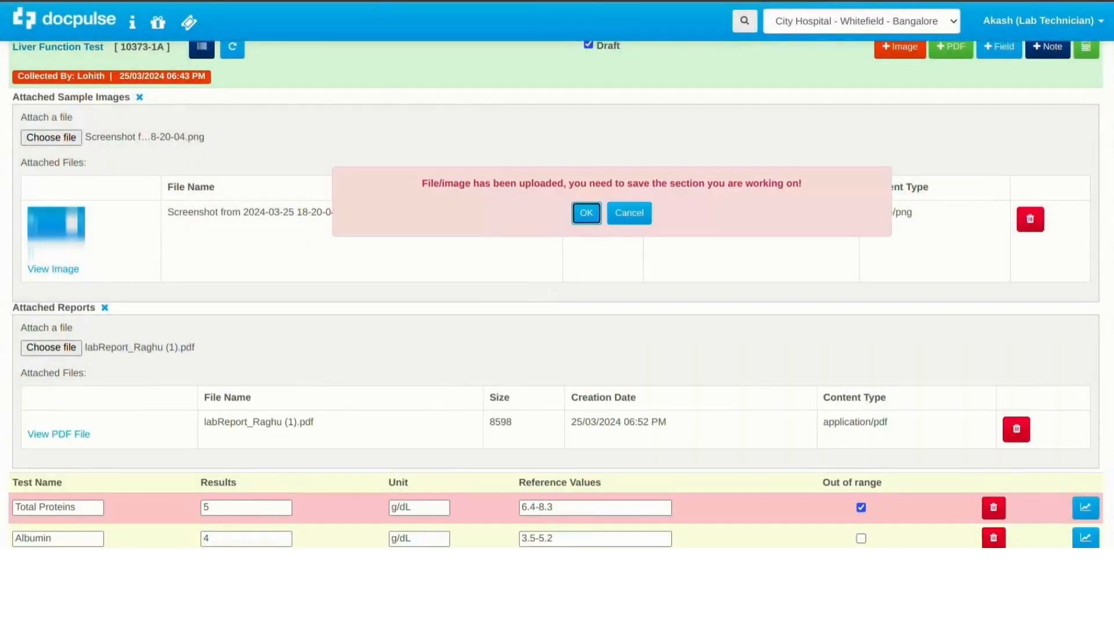
key("Return")
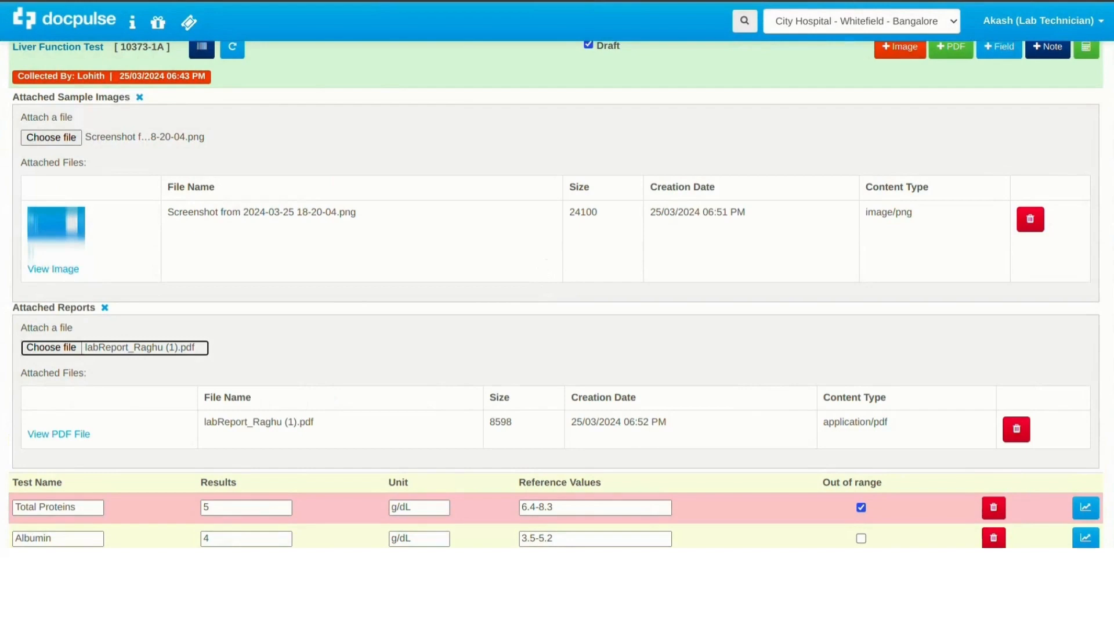
Add a note reading "Test Notes" to the Liver Function Test.
scroll(558, 294, "up", 2)
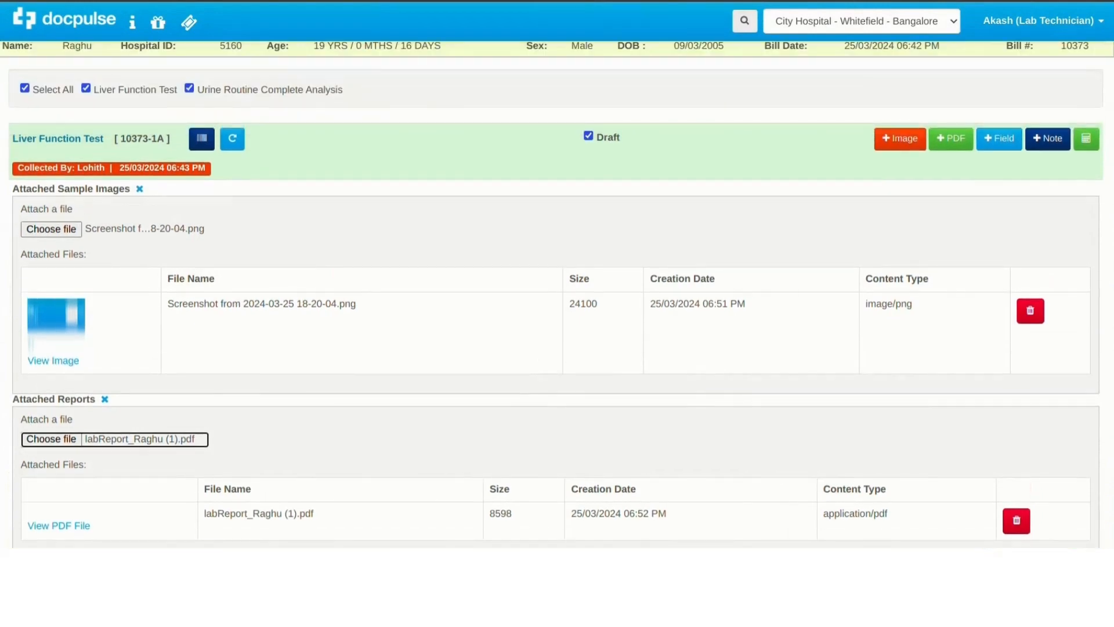
left_click(1048, 139)
scroll(557, 294, "down", 10)
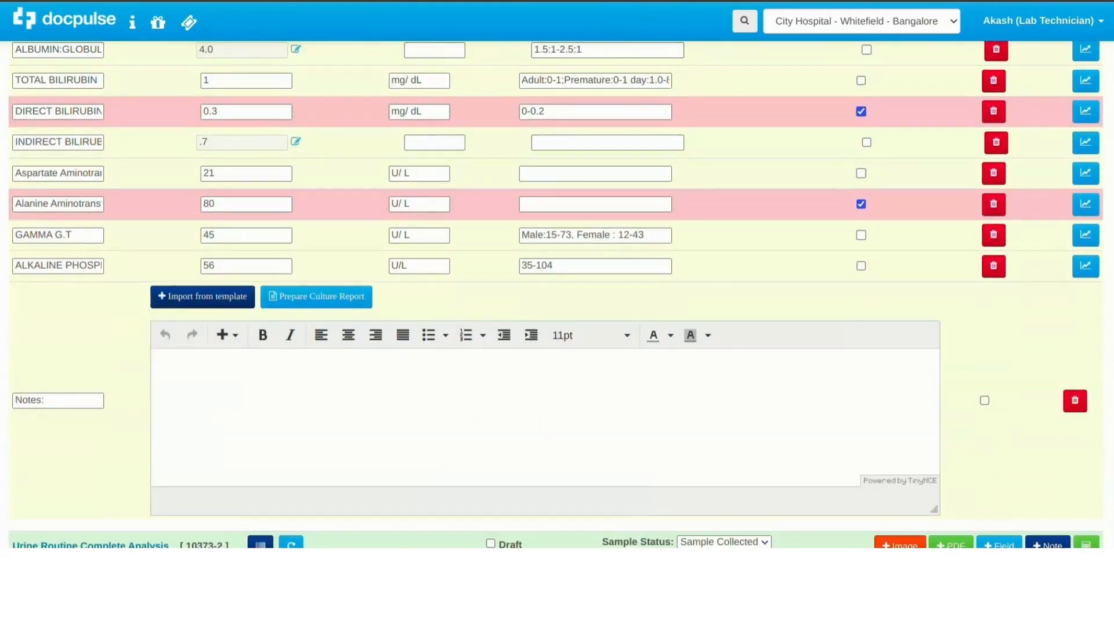
type("Test Notes")
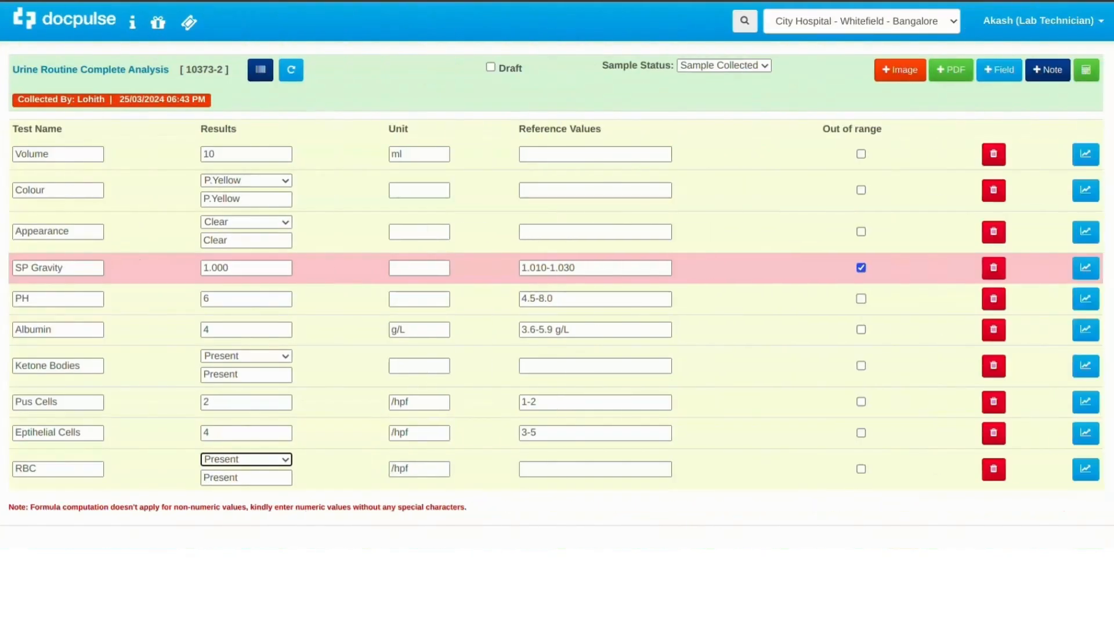
Save the lab results and check the report status of the patient's bill in the request list.
scroll(558, 349, "up", 2)
scroll(558, 295, "up", 15)
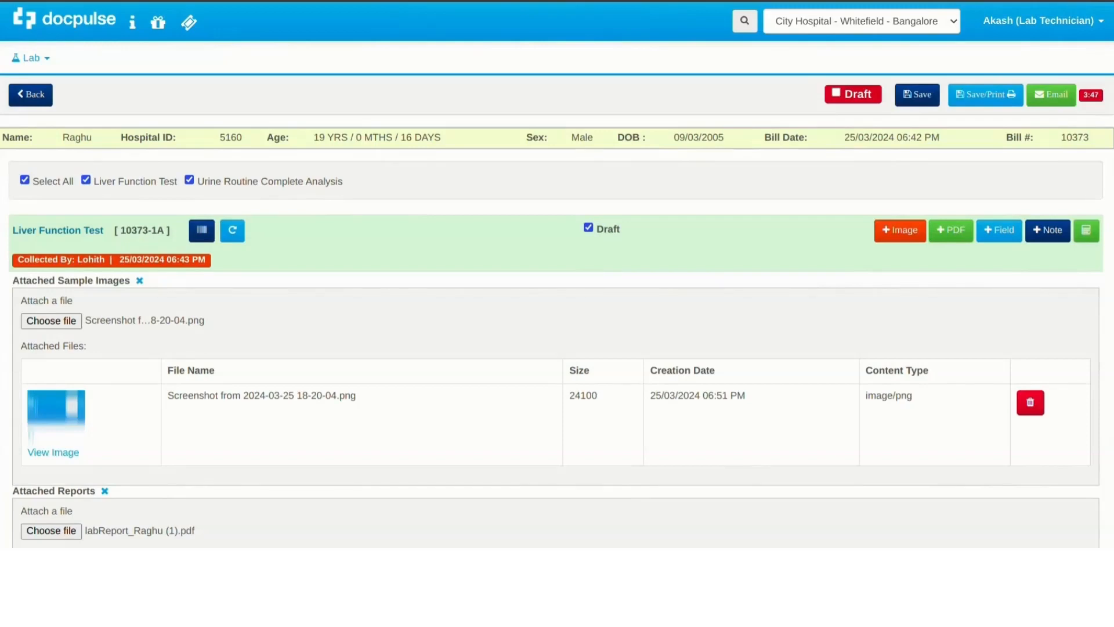
left_click(918, 95)
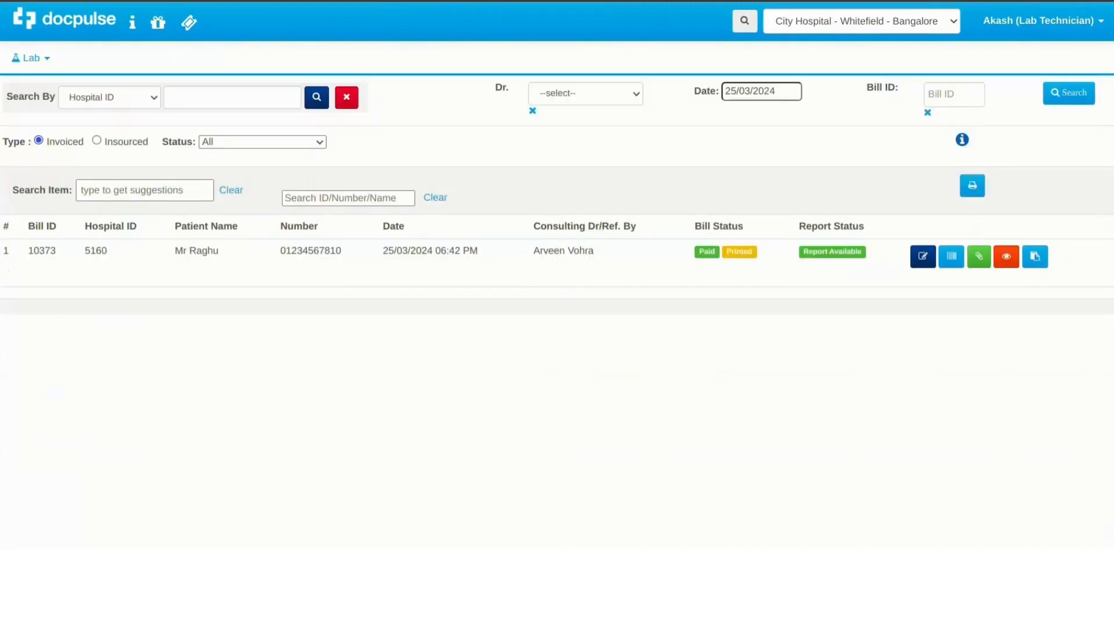
left_click_drag(863, 252, 803, 251)
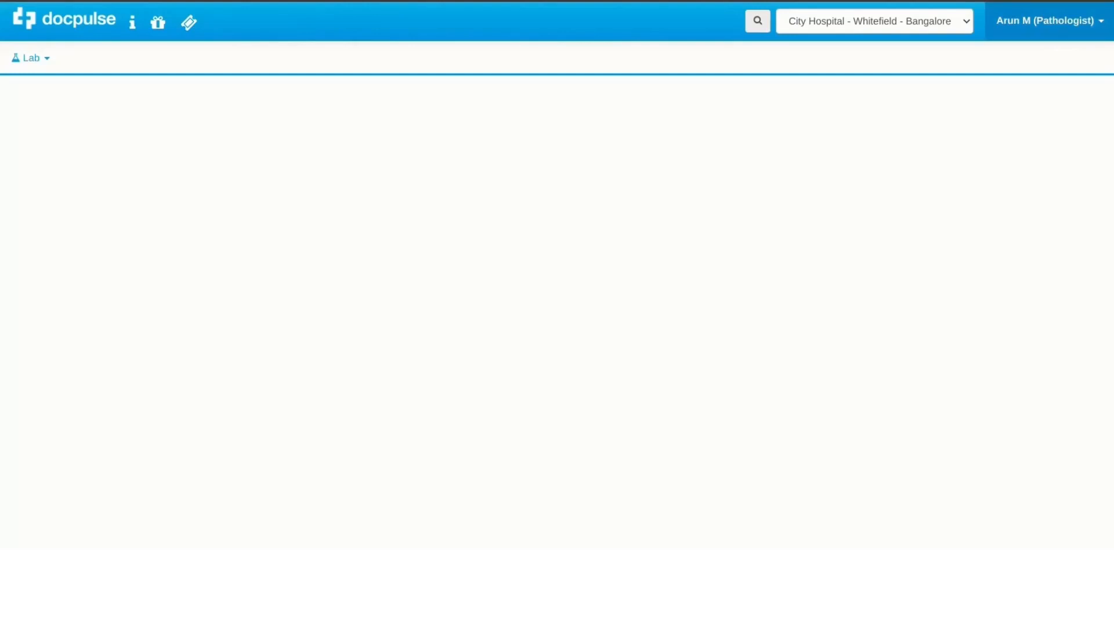
In the pathologist's account, show the lab request list and open the patient's request for editing.
left_click_drag(996, 20, 1098, 21)
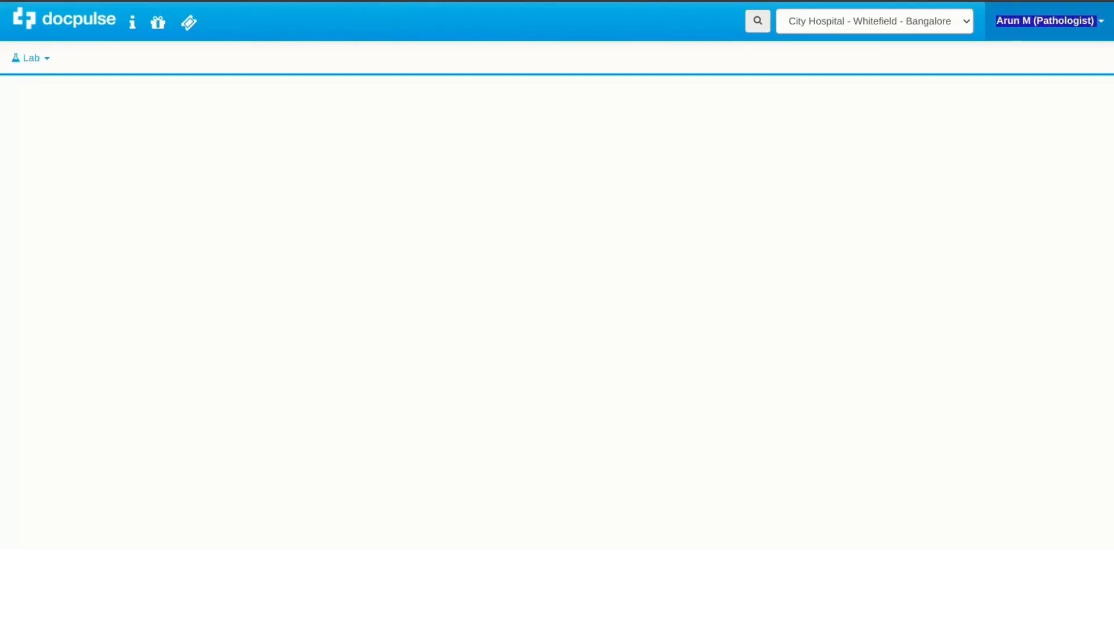
left_click(1049, 21)
left_click(906, 151)
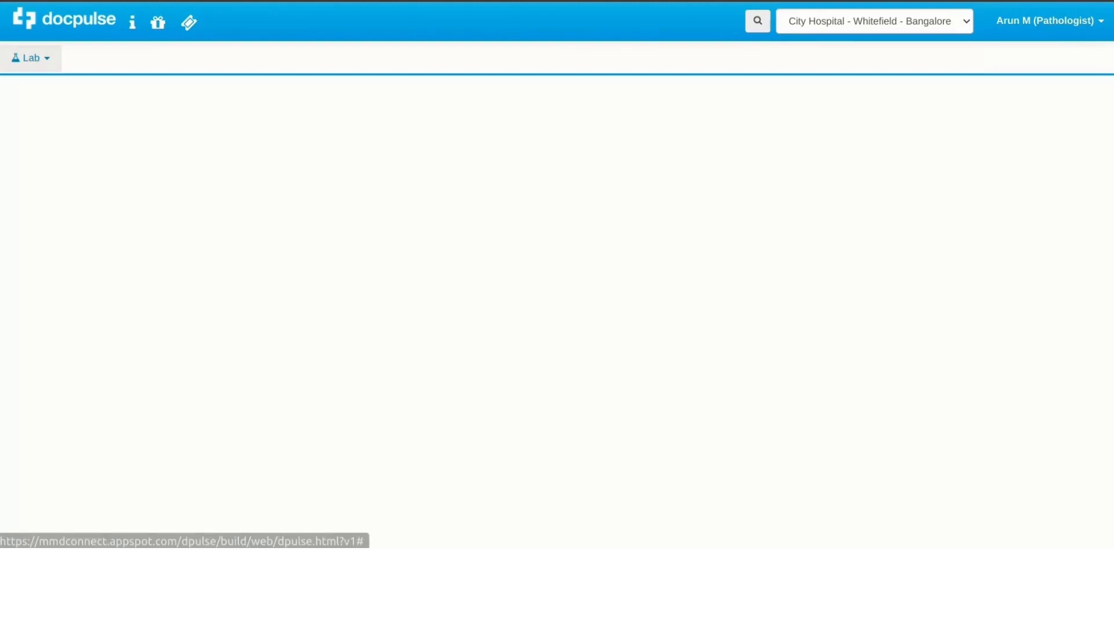
left_click(31, 58)
left_click(46, 102)
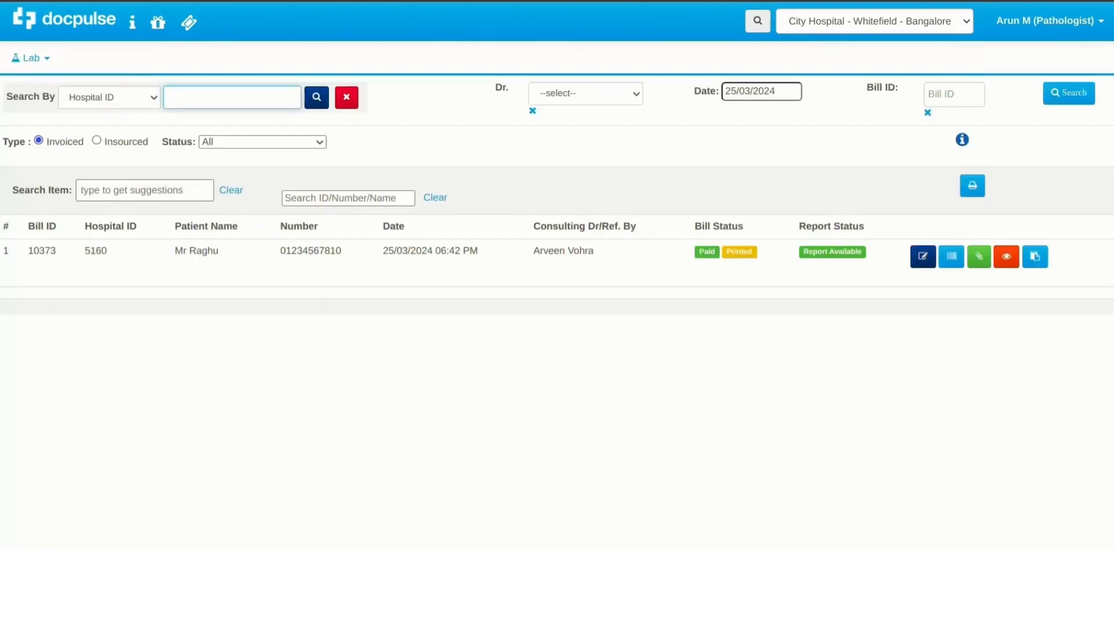
left_click(923, 256)
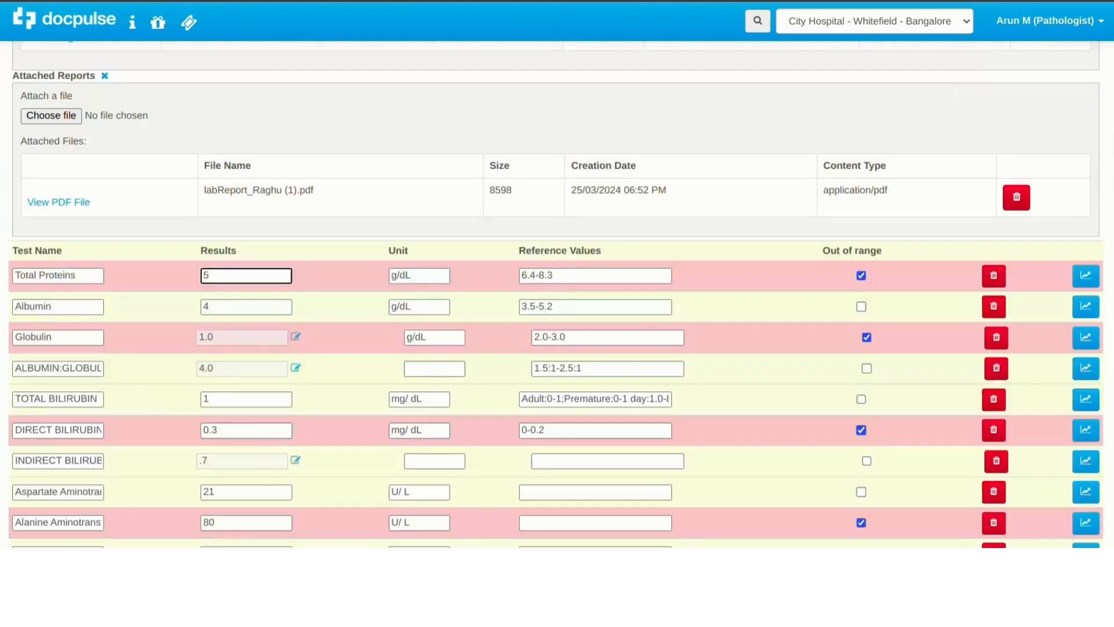
Examine the authorization options, attachments, notes and entered results of the Liver Function Test and Urine Routine Complete Analysis.
scroll(557, 290, "up", 7)
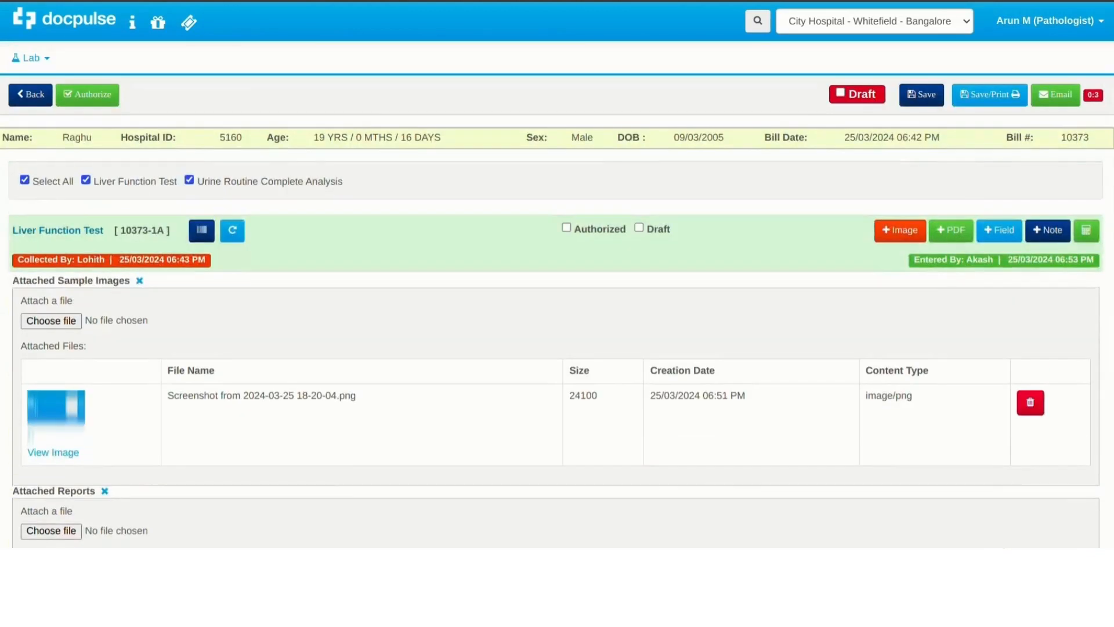
left_click_drag(551, 230, 671, 229)
left_click(685, 235)
scroll(557, 290, "down", 8)
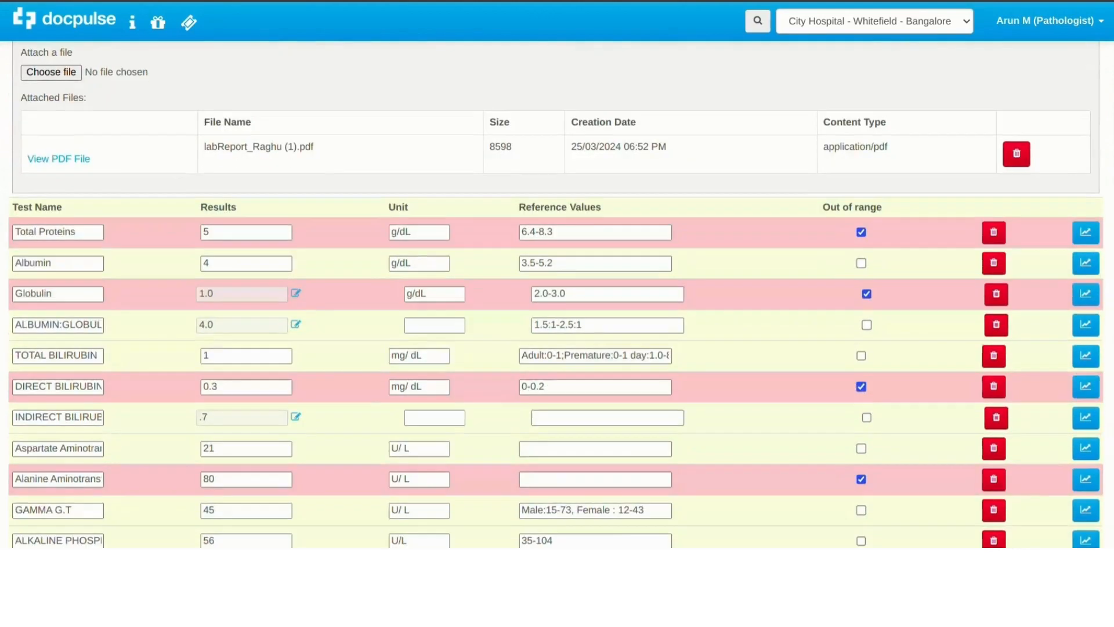
scroll(558, 290, "down", 6)
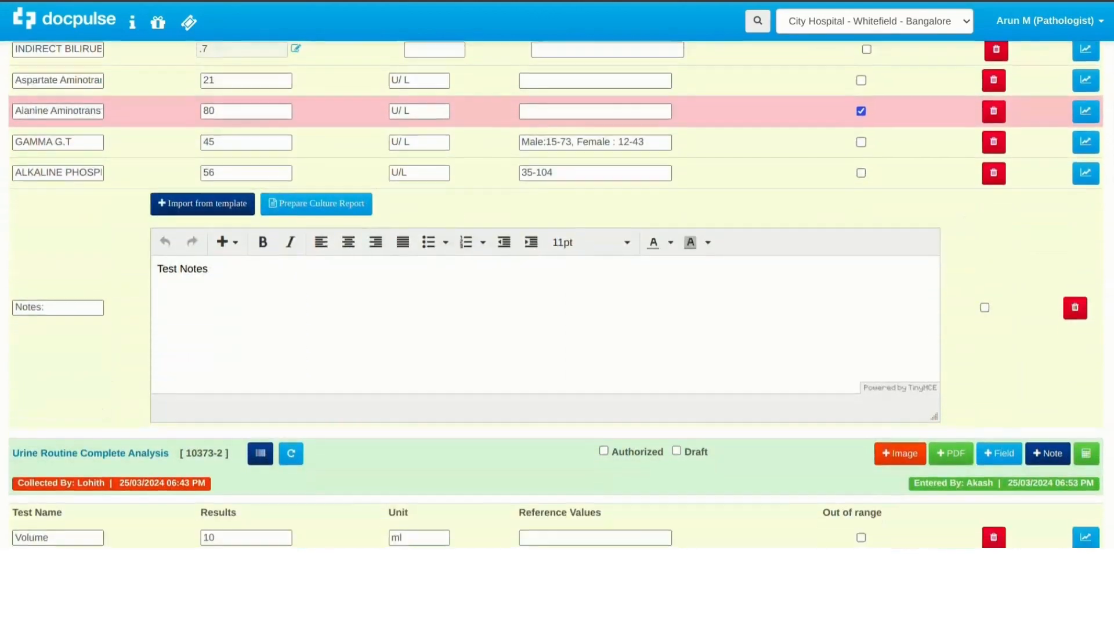
scroll(557, 291, "down", 7)
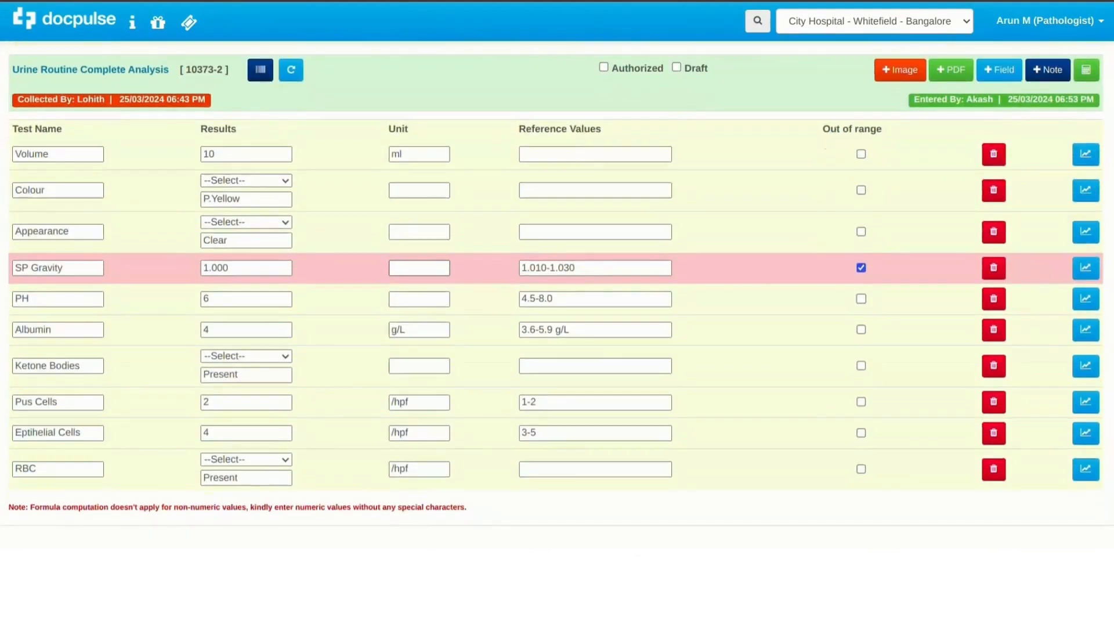
scroll(557, 290, "up", 8)
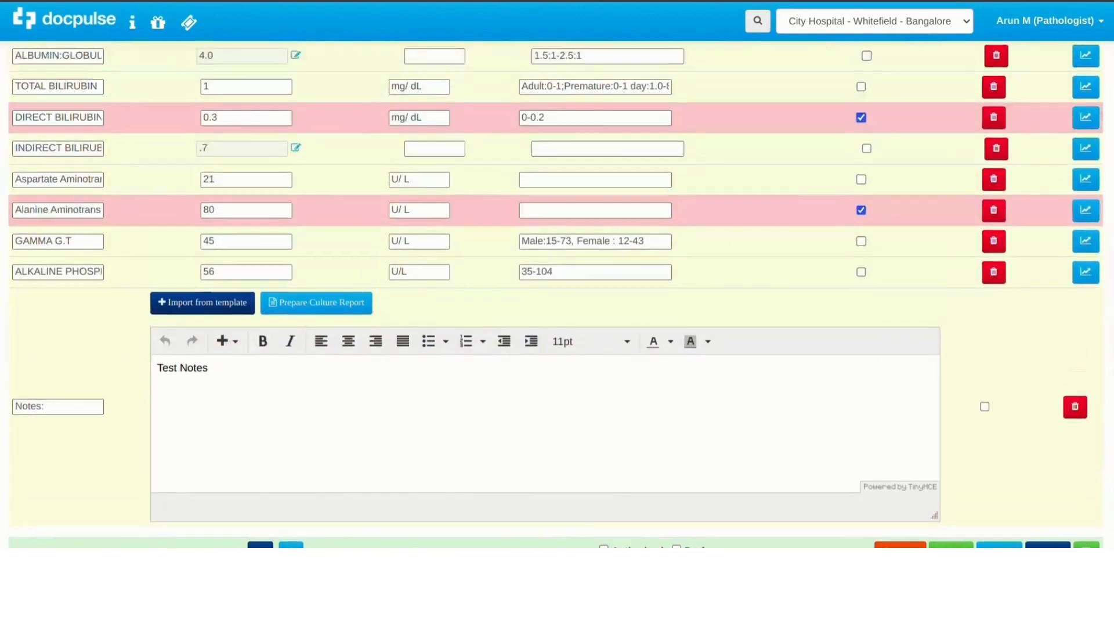
scroll(557, 290, "up", 10)
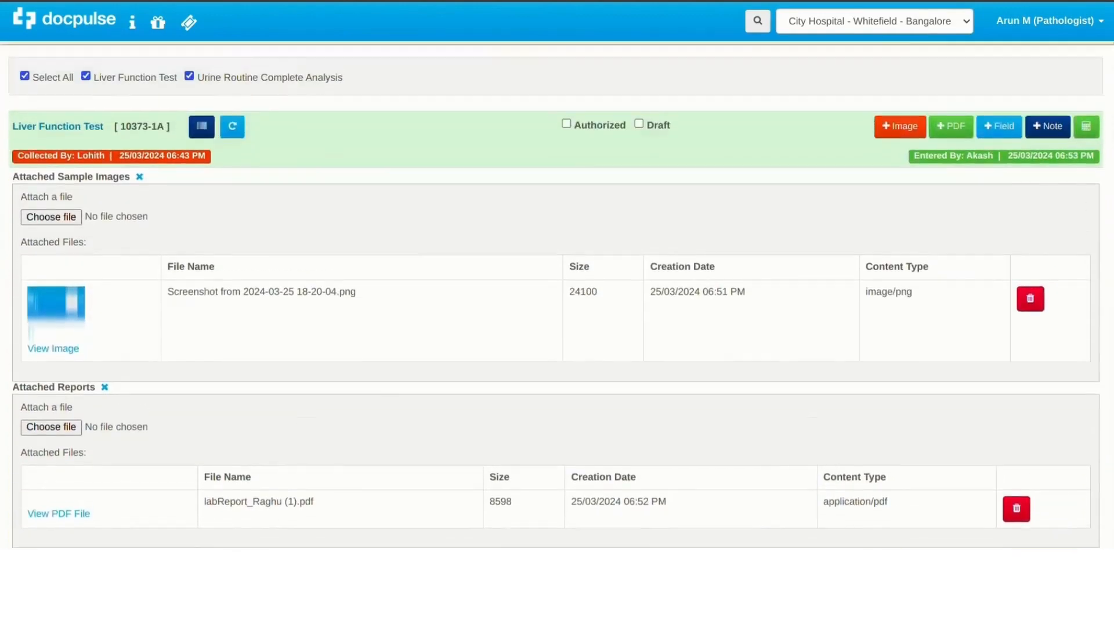
scroll(557, 290, "up", 2)
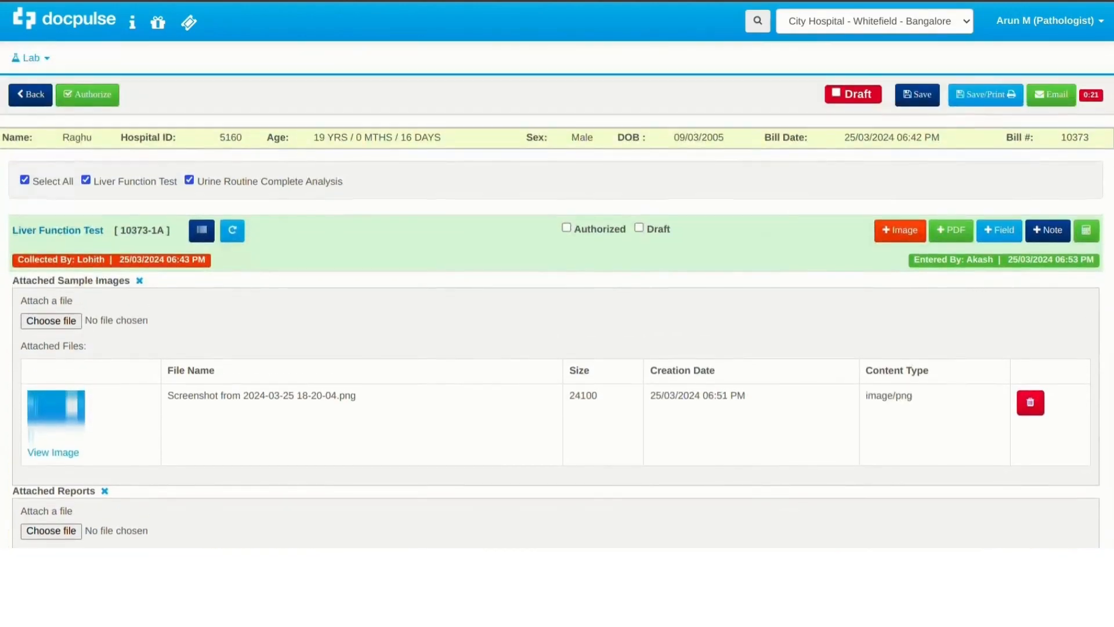
Authorize the lab report as pathologist, save it, and check who authorized the Liver Function Test.
left_click(87, 94)
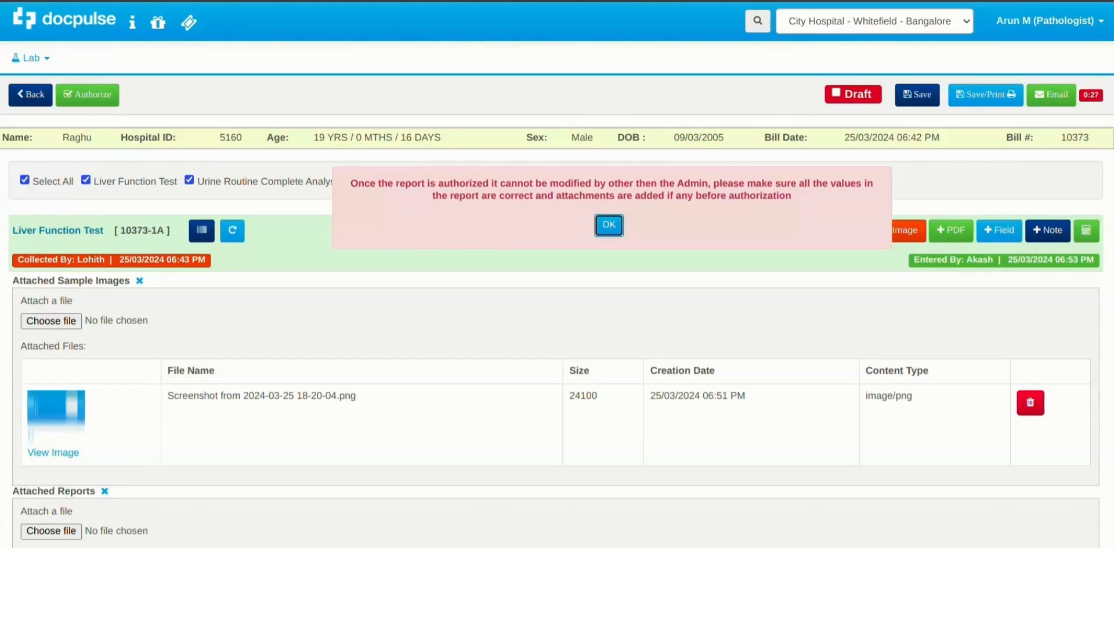
left_click(609, 225)
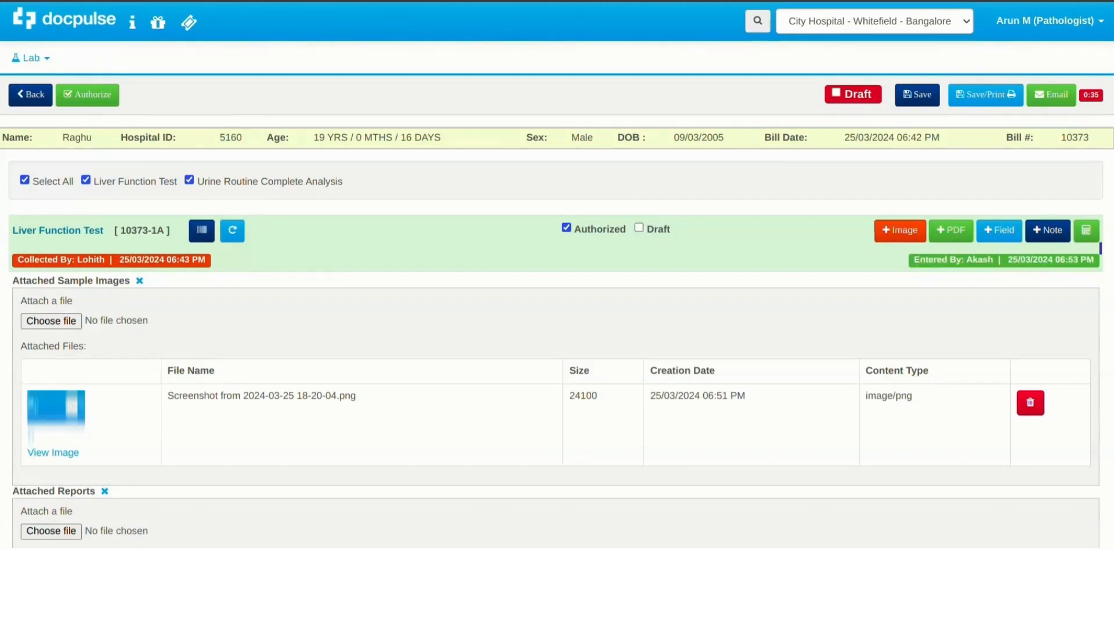
left_click(918, 95)
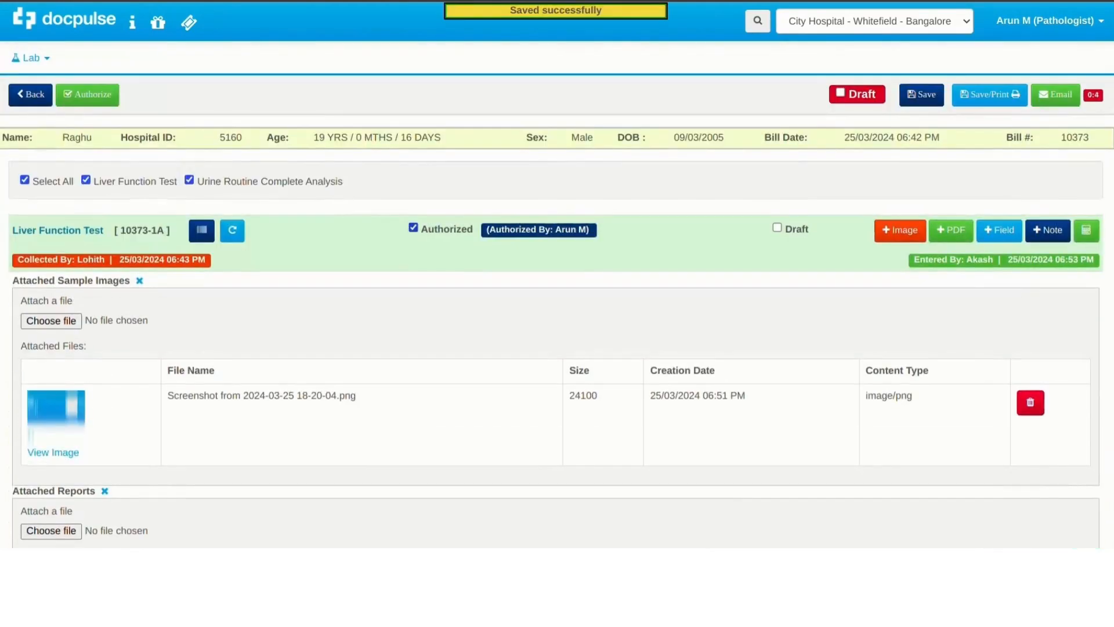
left_click_drag(428, 230, 592, 230)
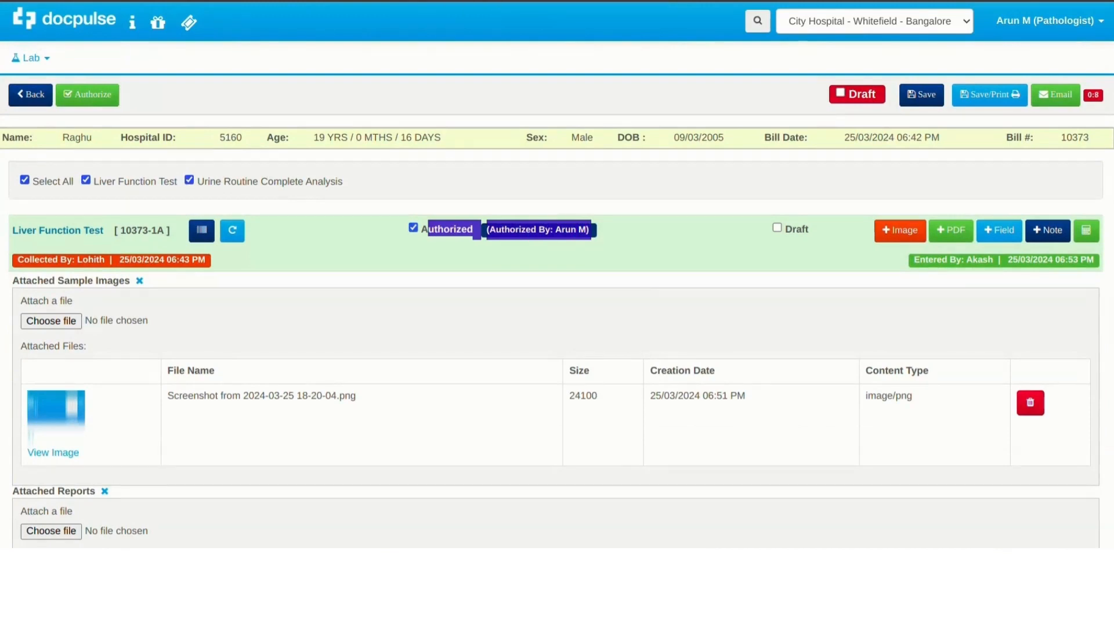
left_click(604, 235)
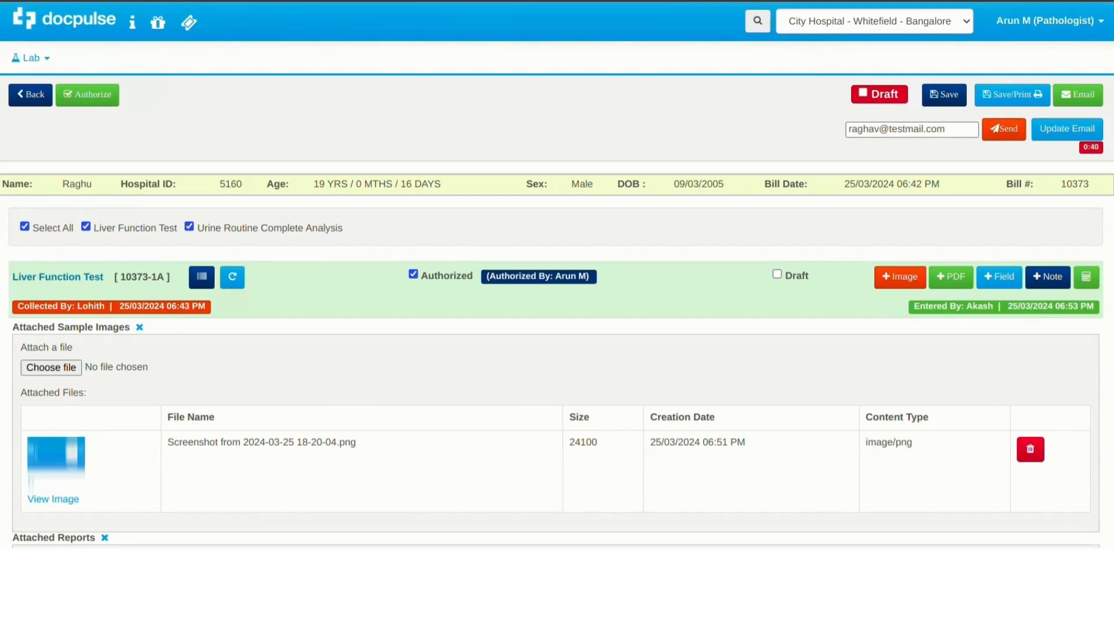
Send the authorized lab report to the patient's e-mail address.
left_click(1005, 130)
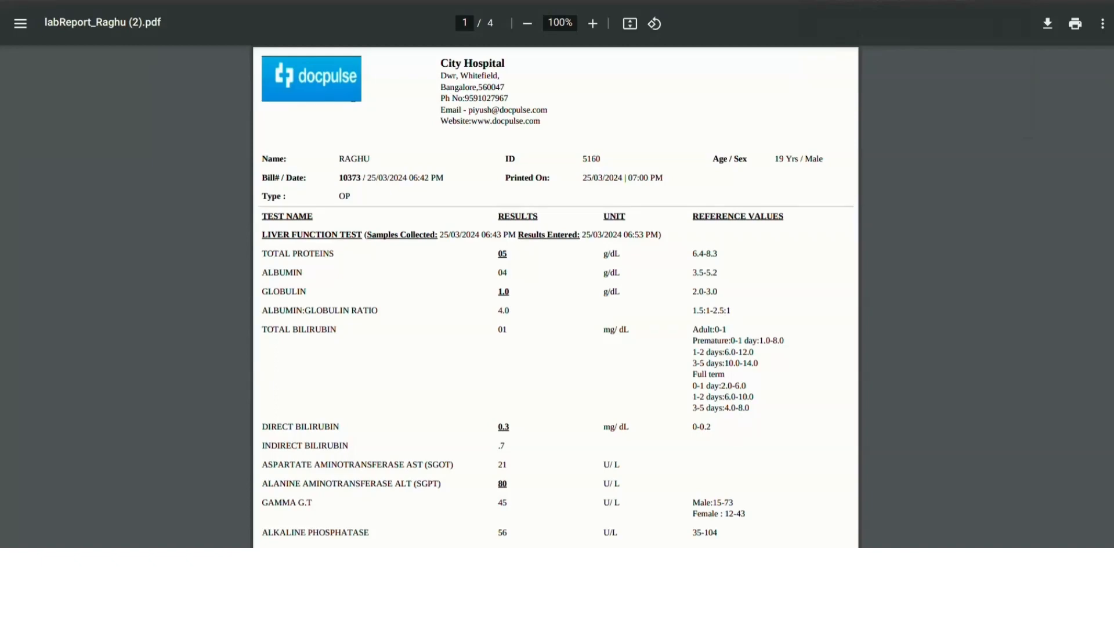
Examine the e-mailed lab report PDF enlarged to 150%, from the patient details through the test results to the authorization signature.
left_click(593, 23)
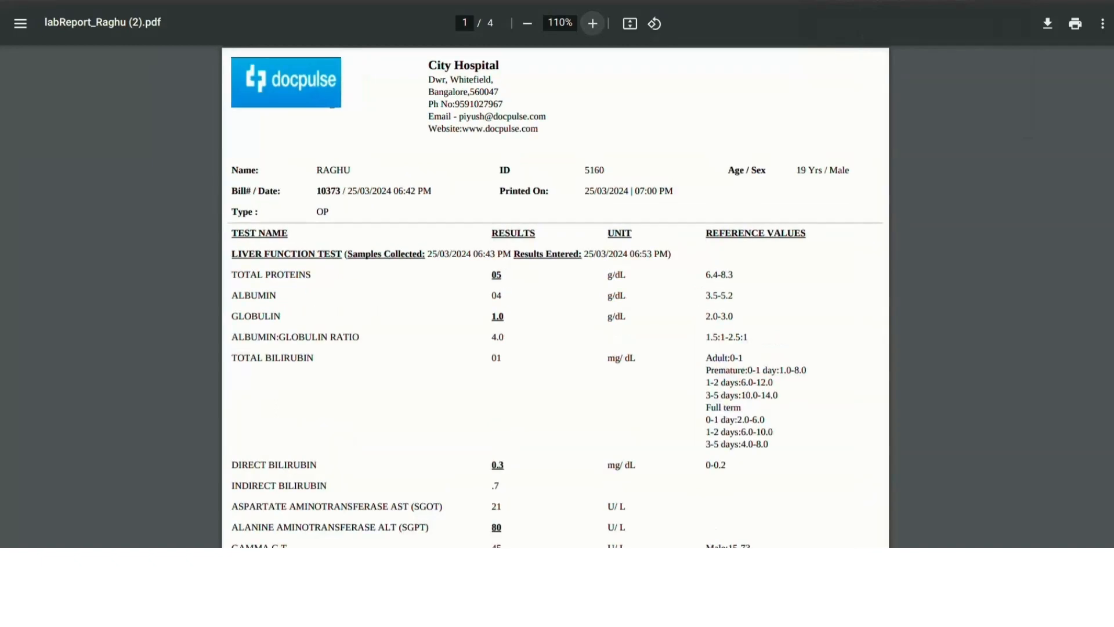
left_click(593, 23)
left_click(593, 23)
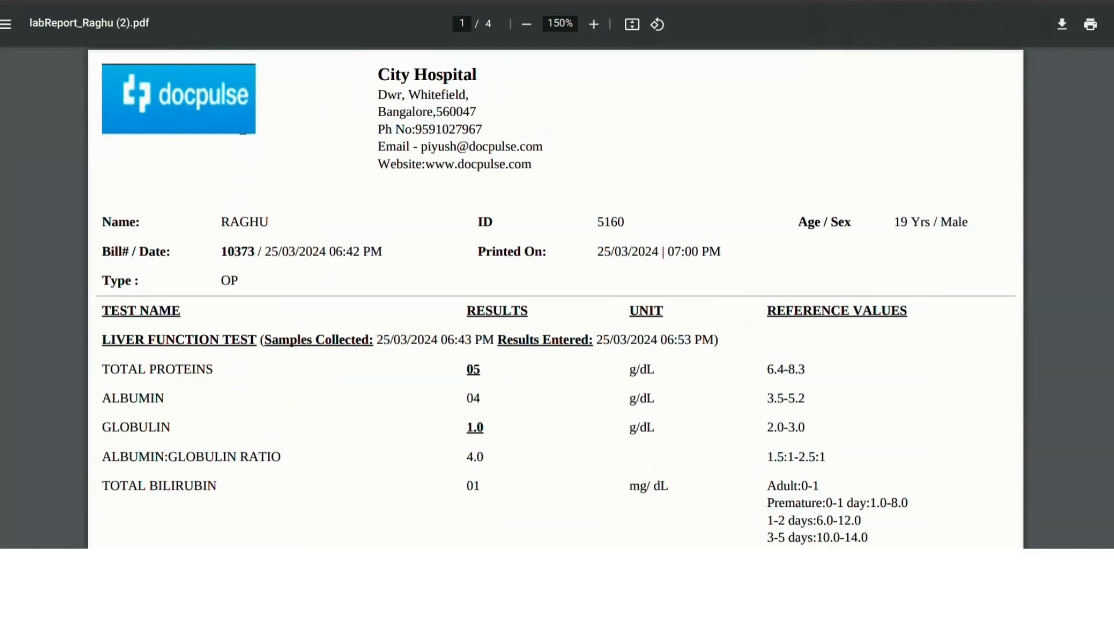
scroll(556, 296, "down", 5)
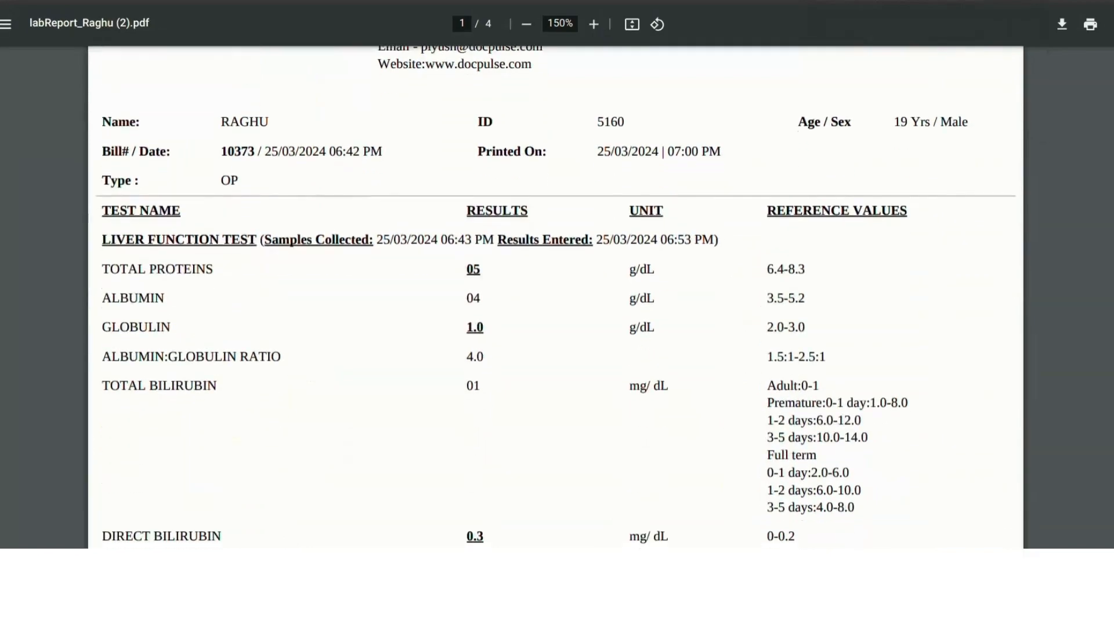
scroll(555, 296, "down", 3)
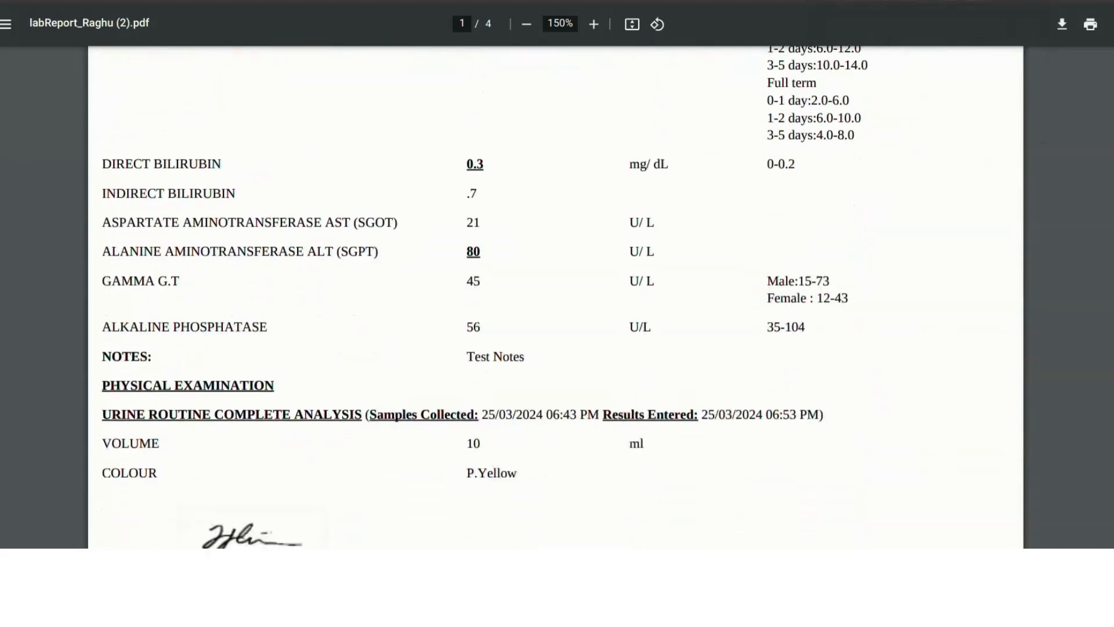
scroll(555, 296, "down", 2)
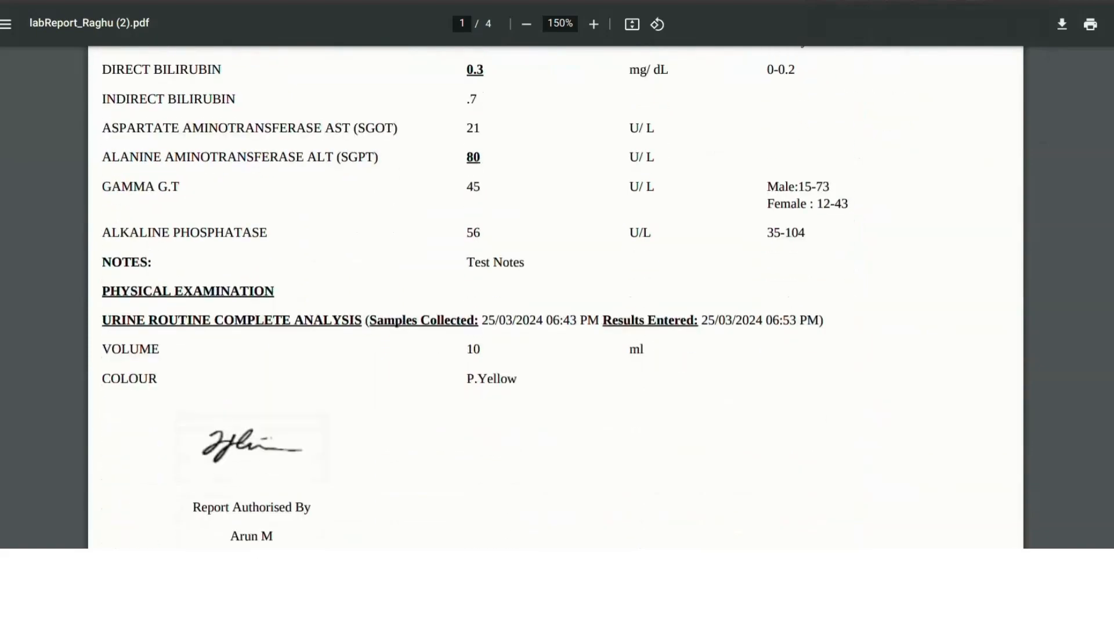
Return to the patient's lab result entry and view the history of Volume values in the Urine Routine Complete Analysis.
key("ctrl+Tab")
scroll(556, 296, "down", 3)
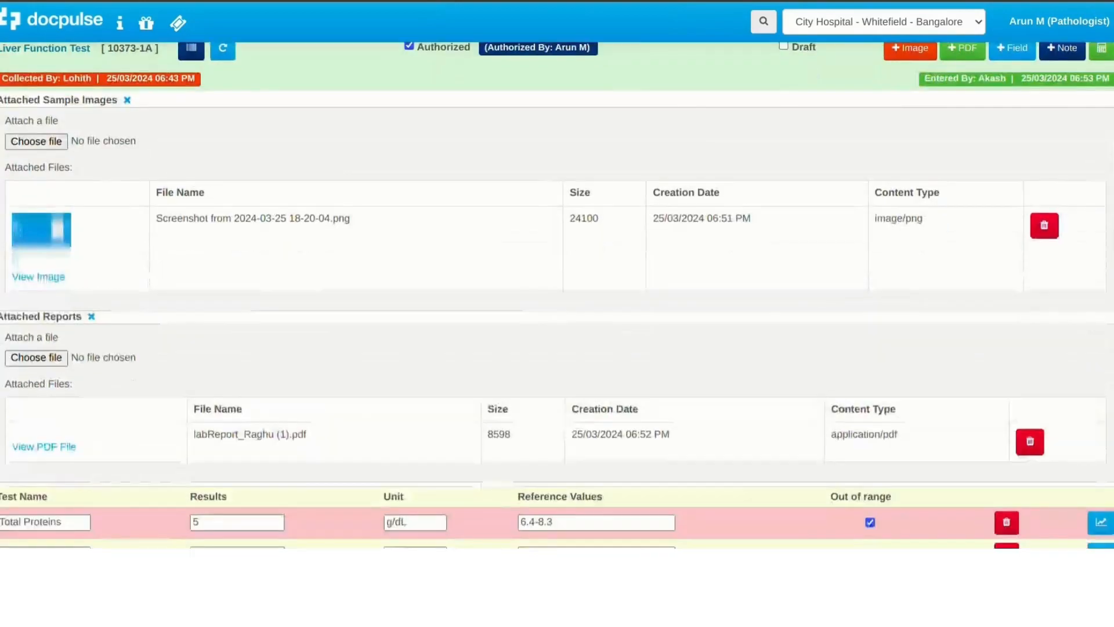
scroll(555, 296, "down", 5)
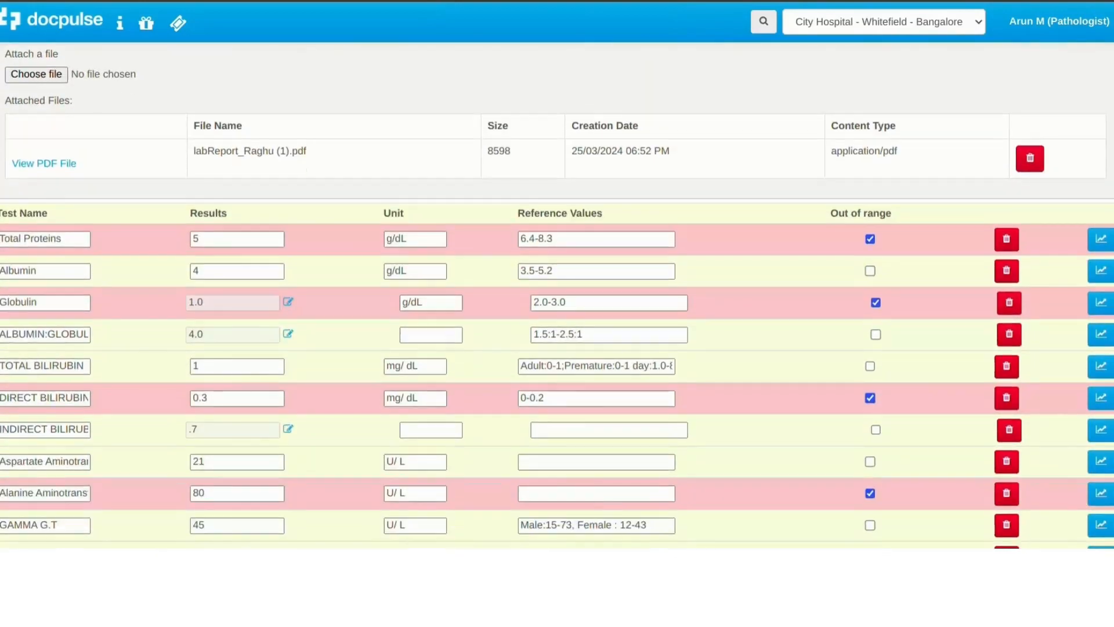
scroll(555, 296, "down", 10)
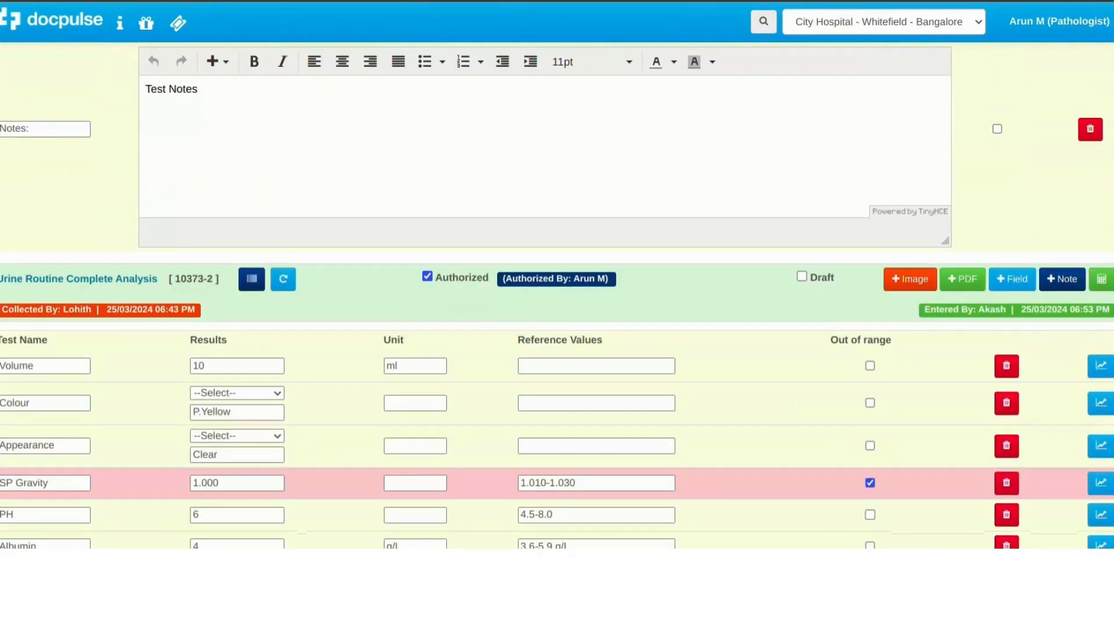
left_click(1101, 365)
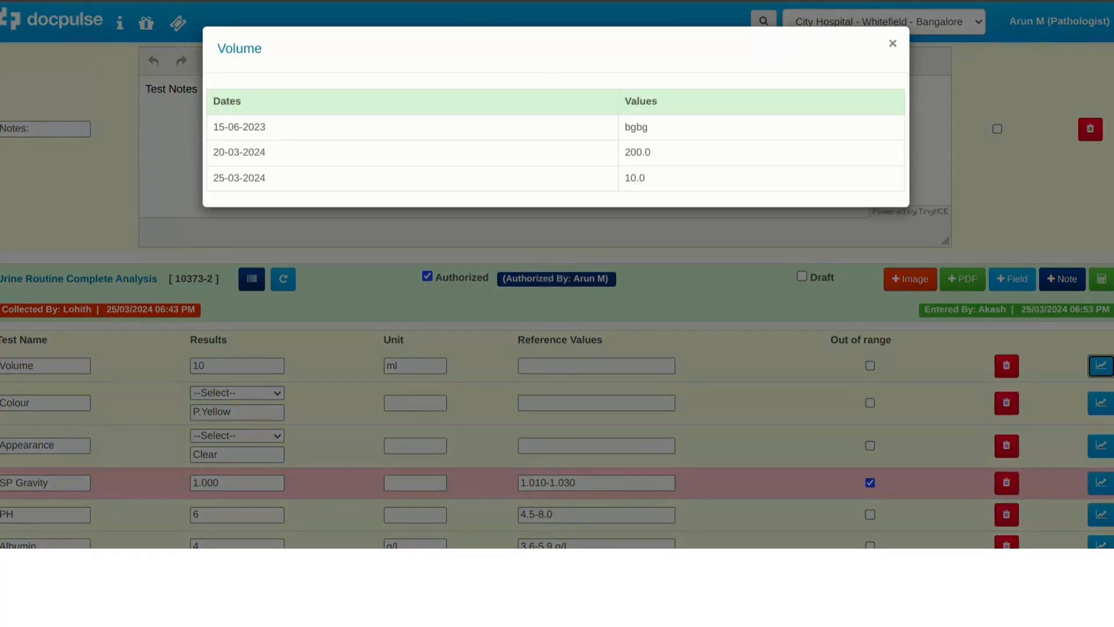
left_click(893, 44)
Save and print the lab report, and enlarge the report in the print preview.
scroll(557, 296, "up", 12)
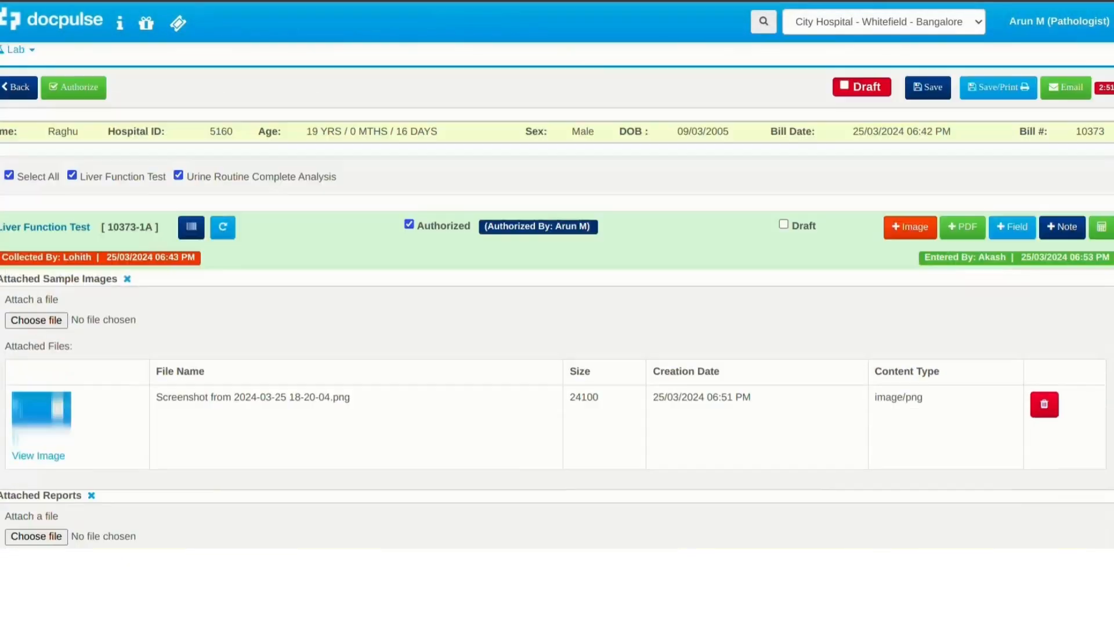
left_click(998, 97)
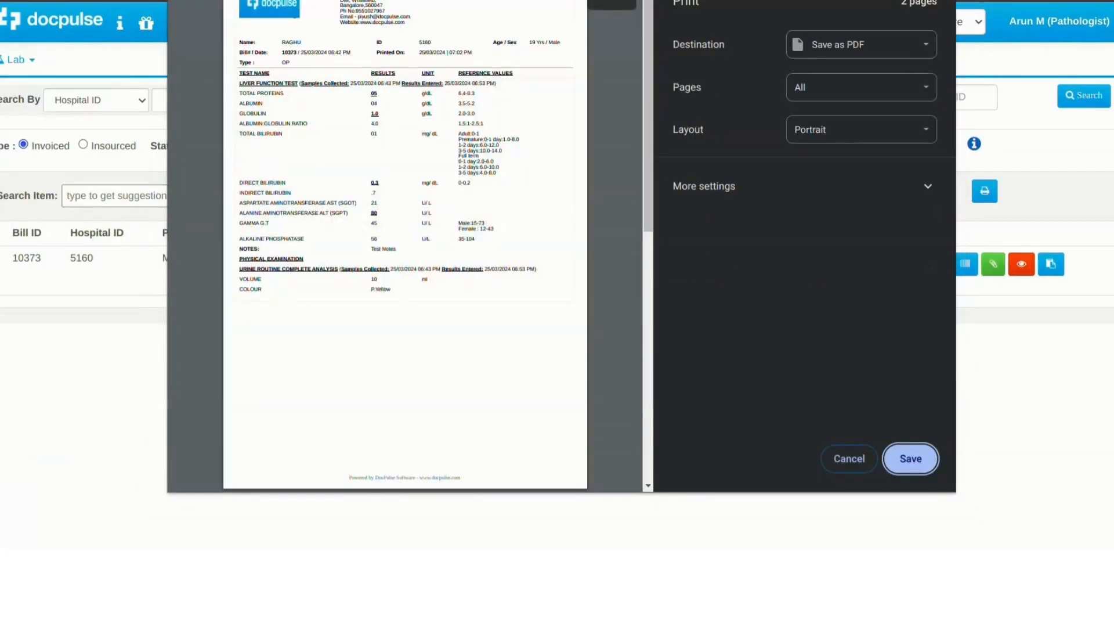
left_click(212, 409)
left_click(213, 409)
left_click(212, 409)
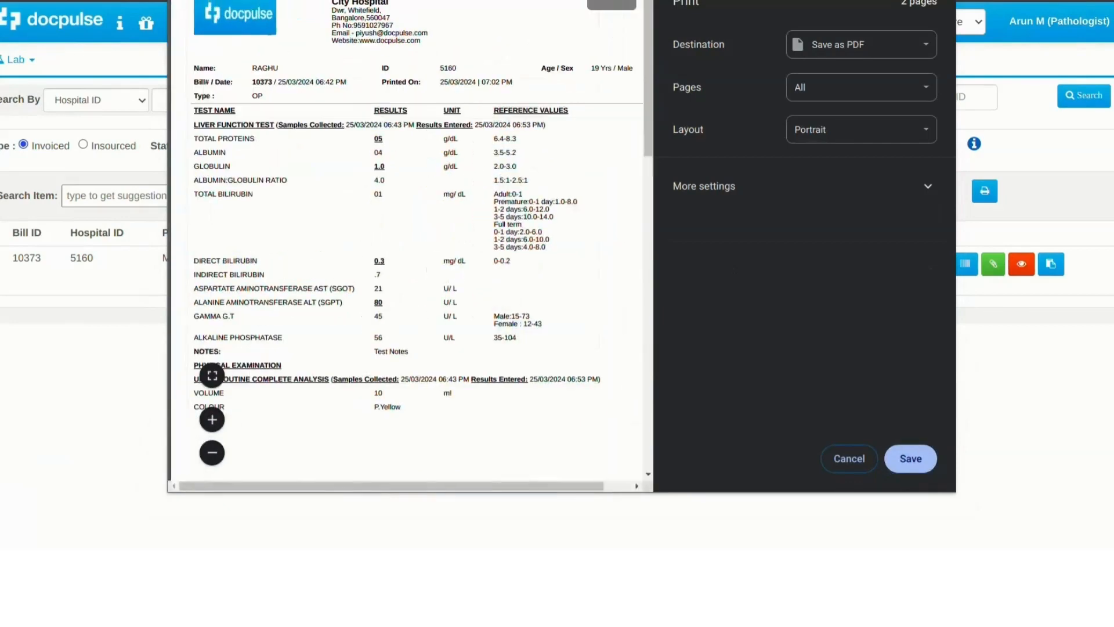
left_click(212, 419)
left_click(212, 419)
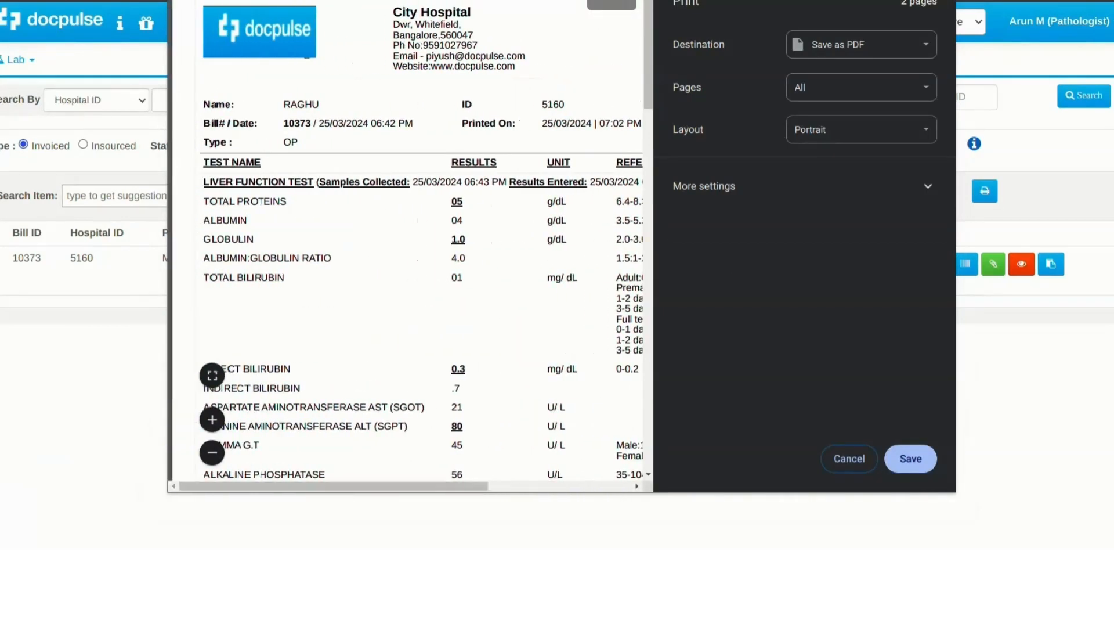
Check the Samples Collected, Results Entered and Printed On times in the report's print preview.
left_click_drag(316, 181, 507, 182)
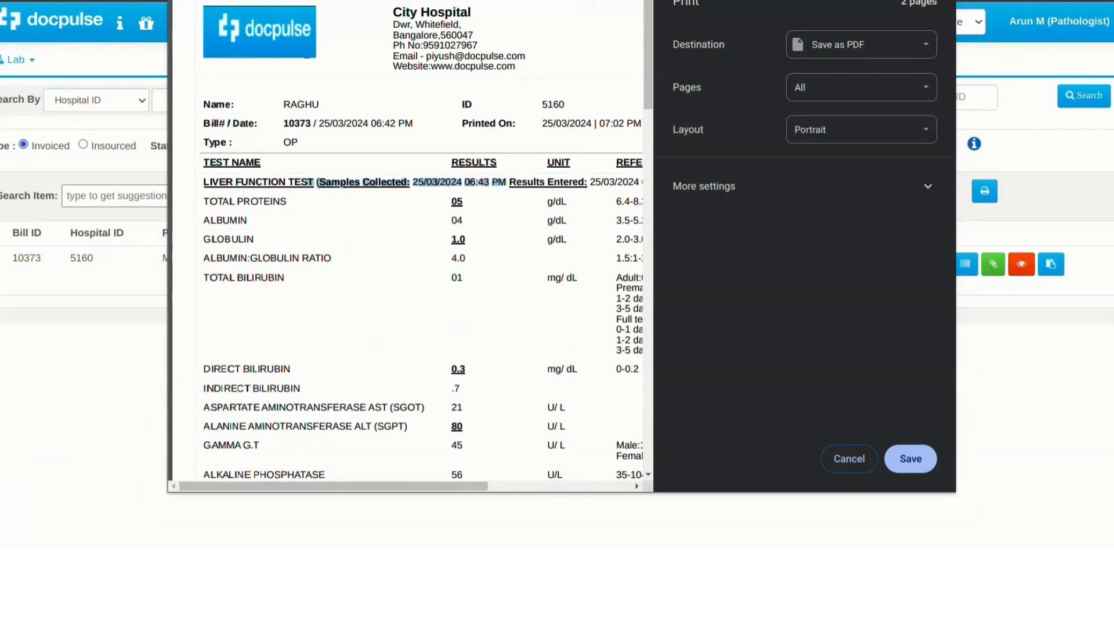
left_click_drag(377, 486, 470, 487)
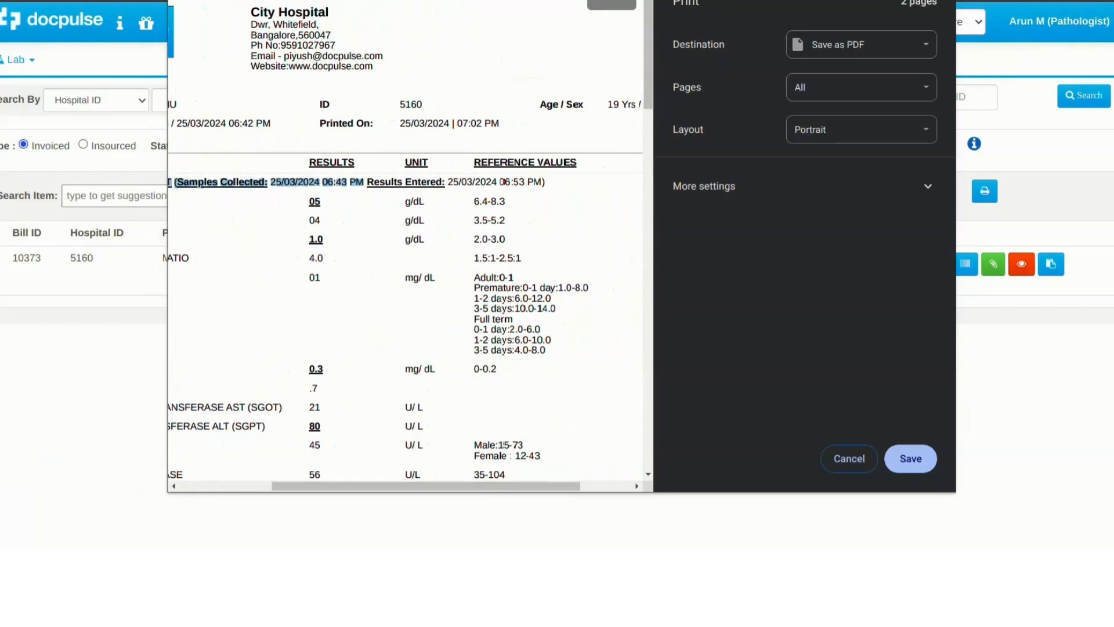
left_click_drag(368, 182, 547, 182)
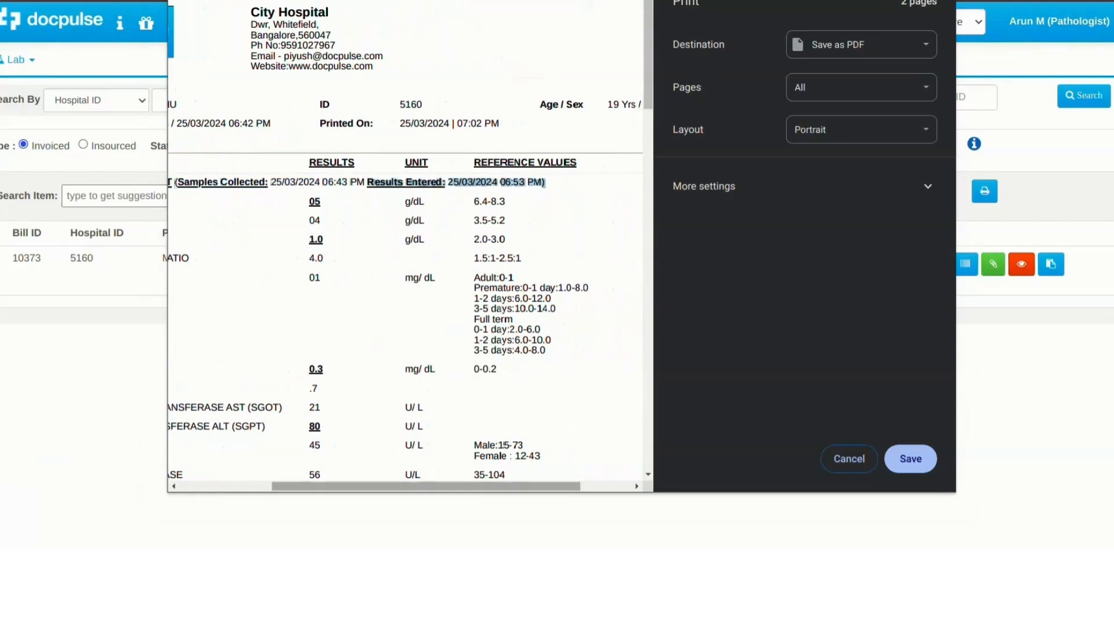
left_click_drag(487, 486, 473, 486)
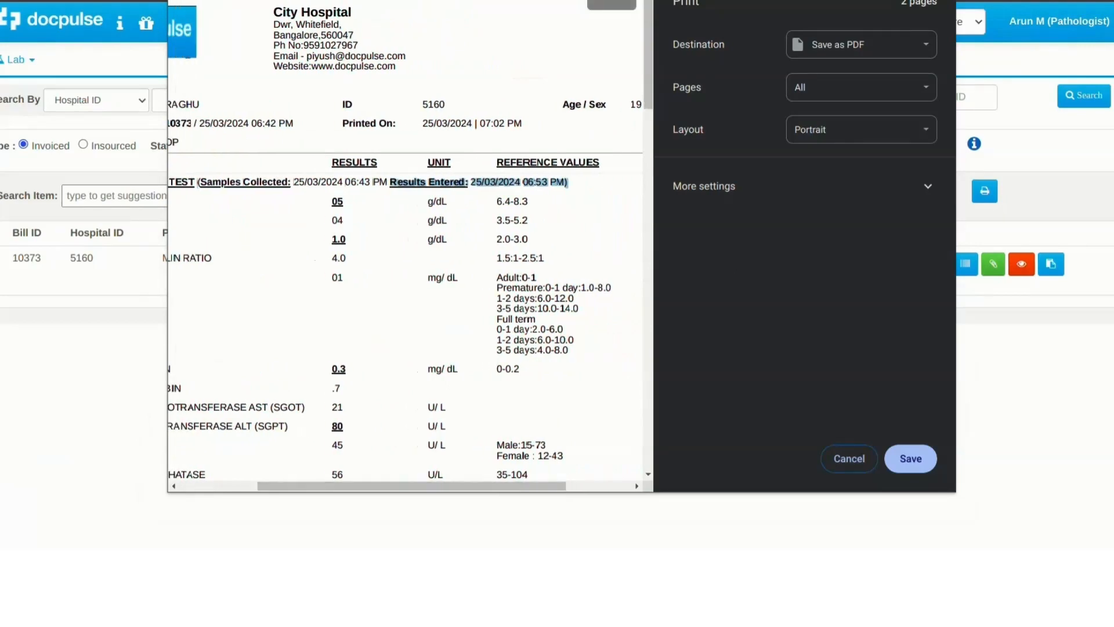
left_click_drag(343, 123, 522, 123)
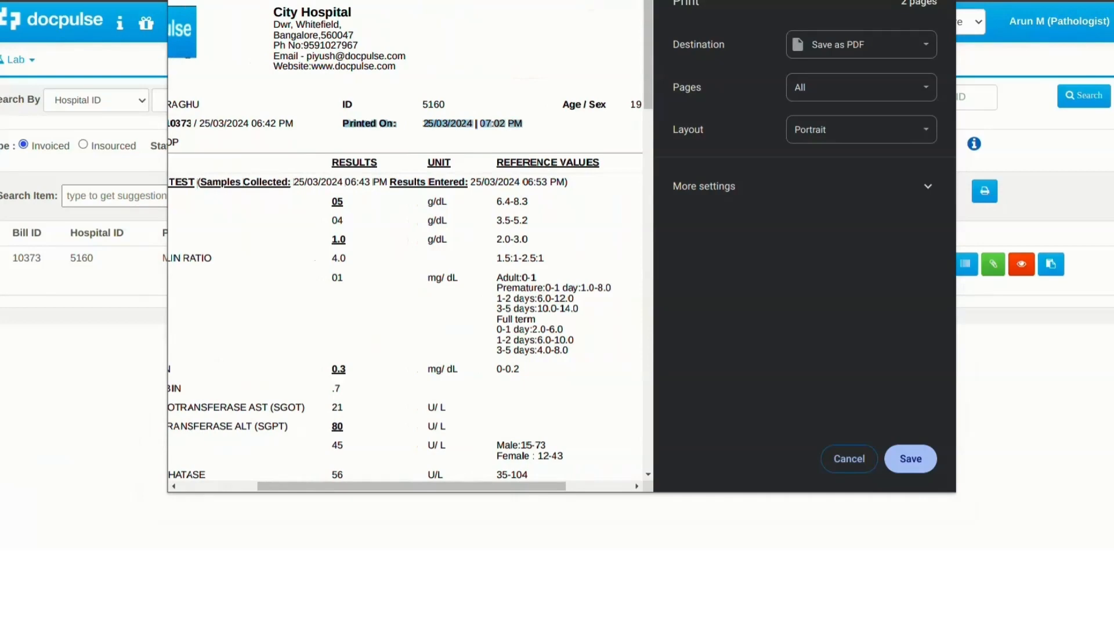
left_click(212, 453)
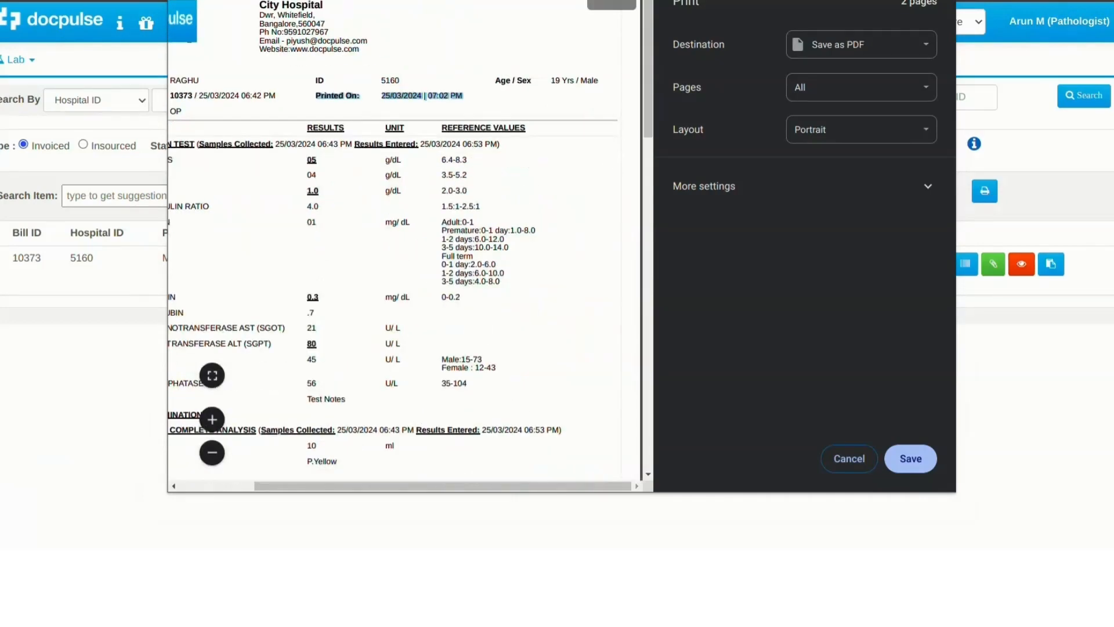
left_click_drag(371, 487, 290, 486)
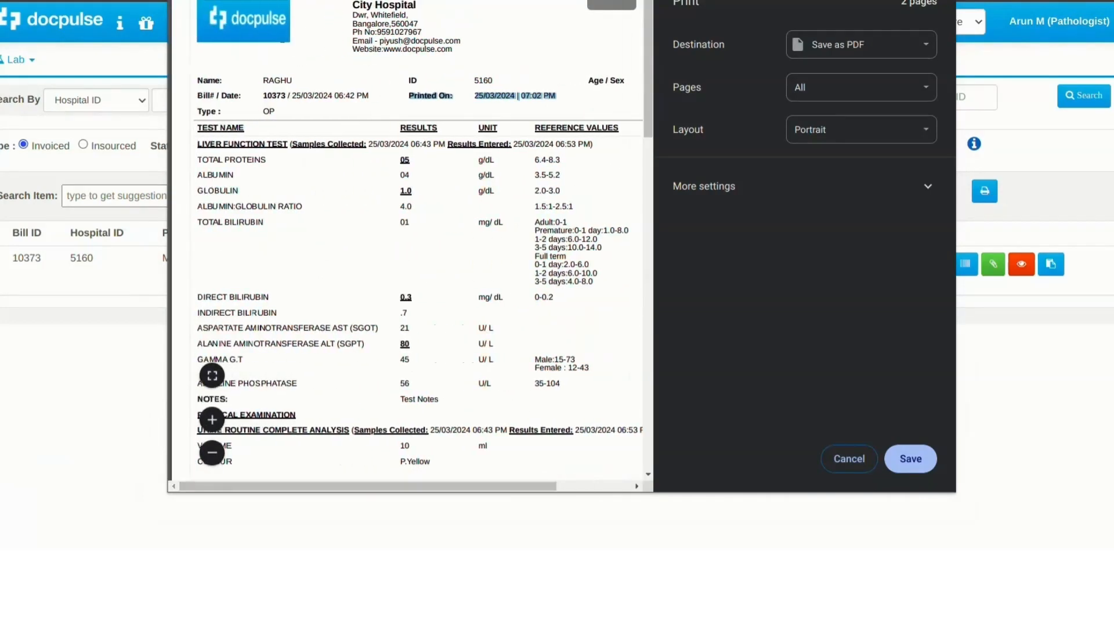
Examine the remaining Urine Routine Complete Analysis results and the Report Authorised By signature block on the report's last page.
scroll(406, 244, "down", 3)
scroll(407, 244, "down", 3)
scroll(406, 244, "down", 7)
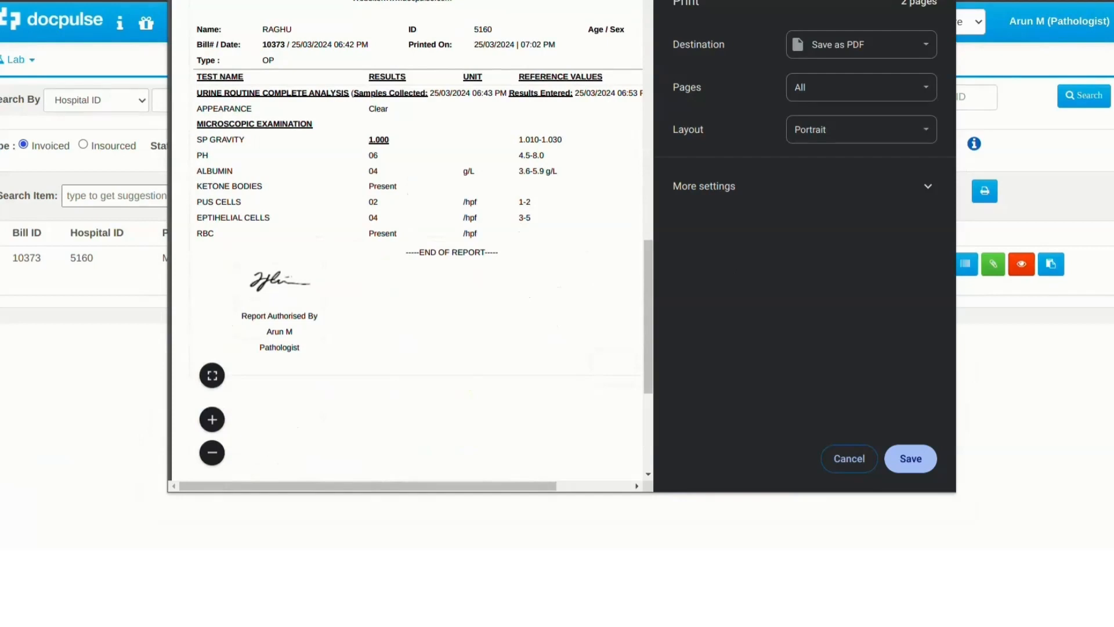
left_click_drag(302, 348, 240, 316)
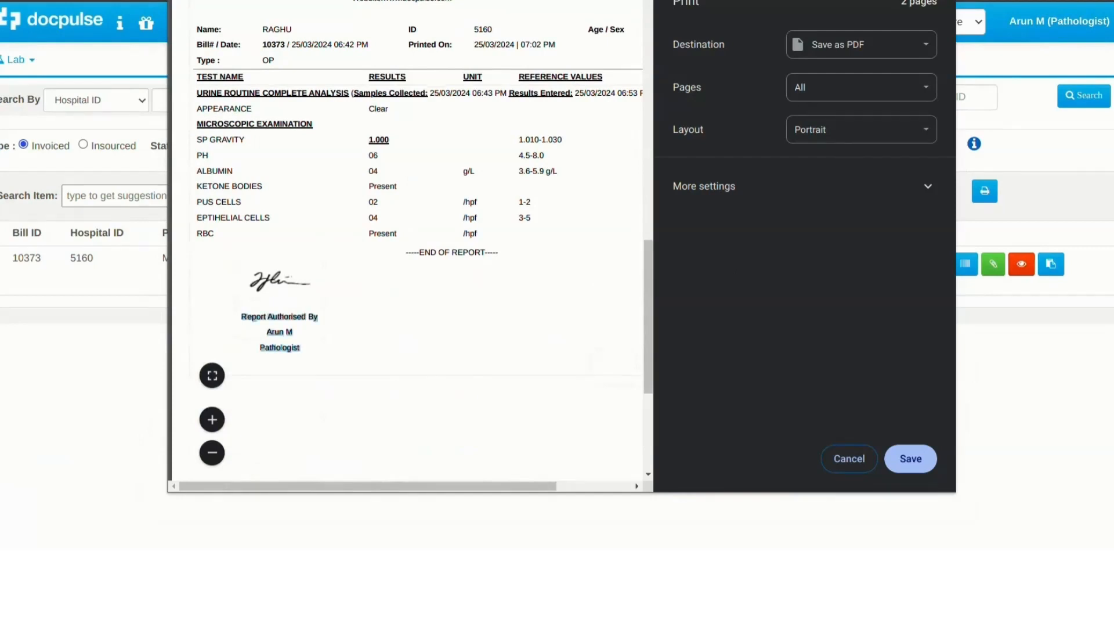
left_click(348, 328)
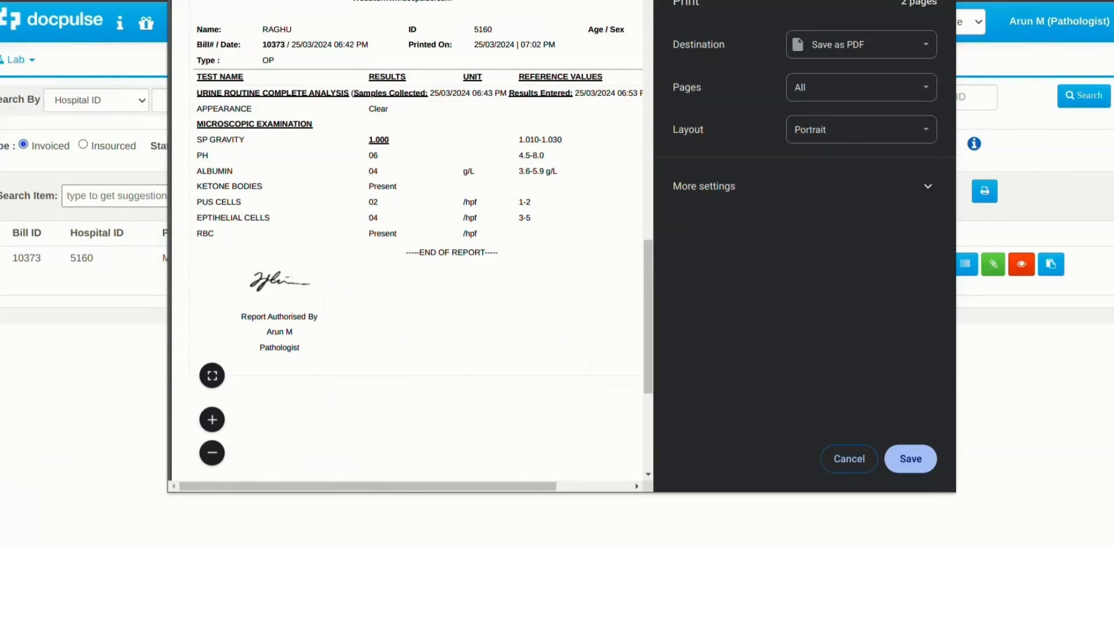
left_click(212, 451)
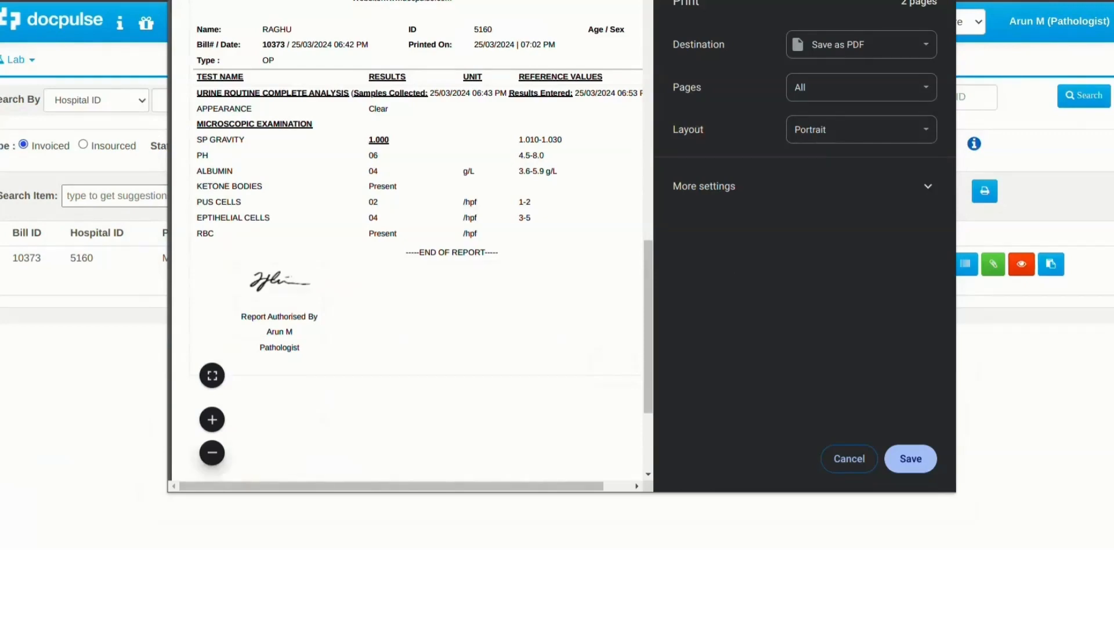
left_click(212, 450)
left_click(212, 448)
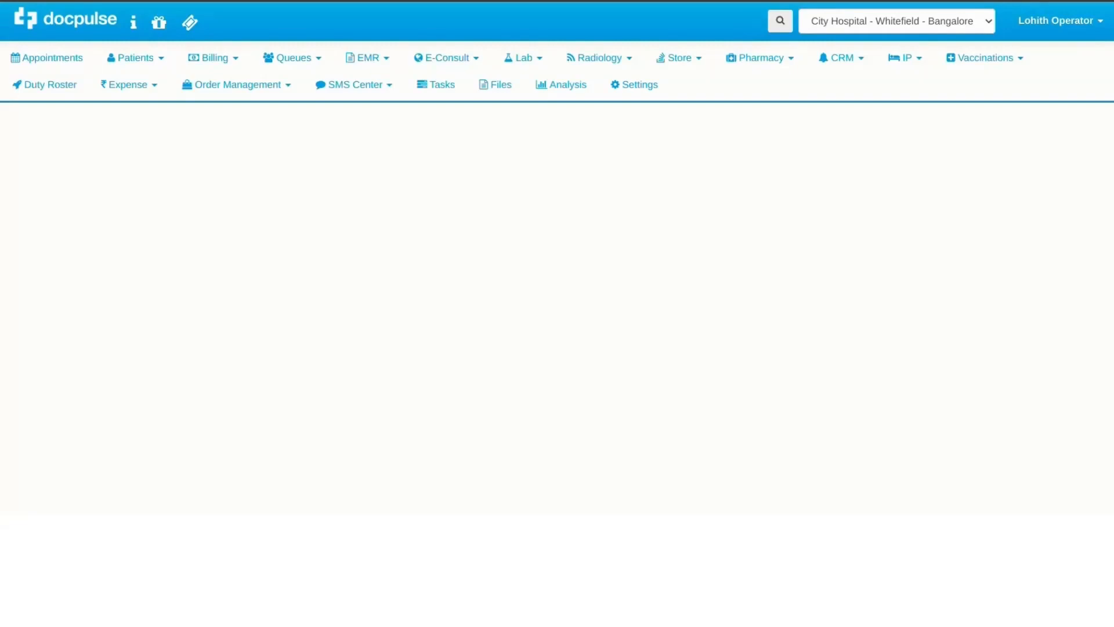
In the operator's account, start a new Insourced lab order and choose In-sourced Center - 2 as its center.
left_click(523, 58)
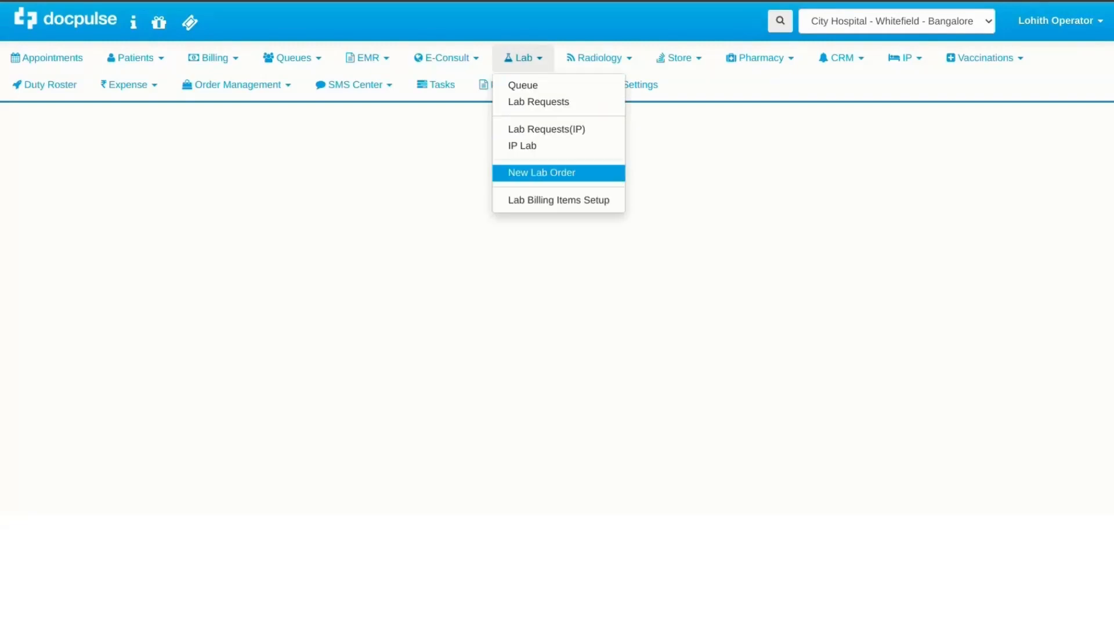
left_click(542, 172)
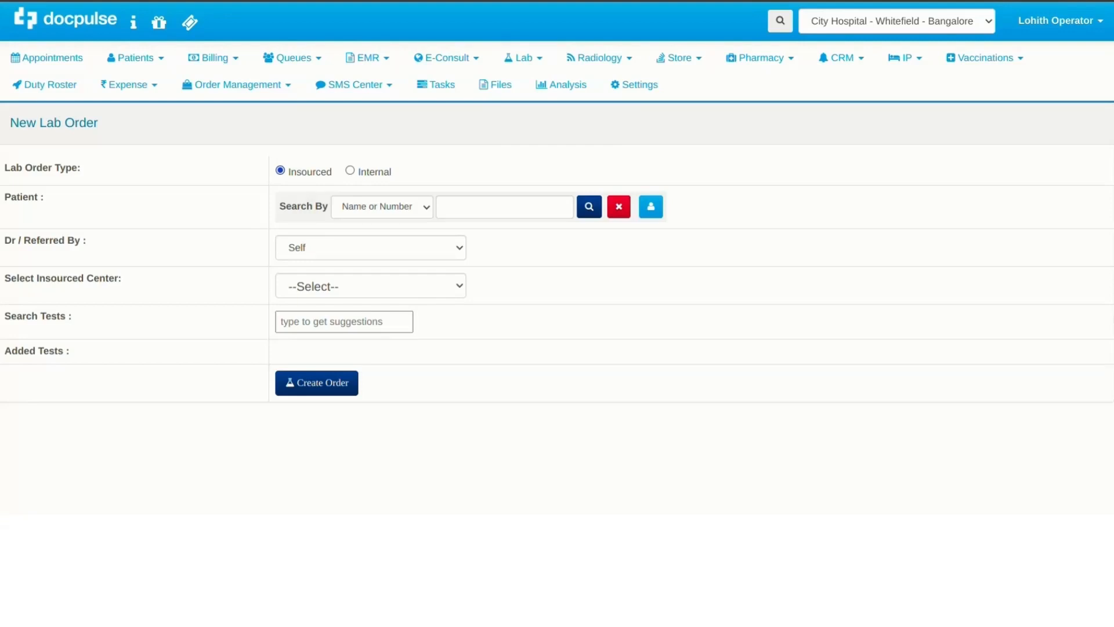
left_click(350, 170)
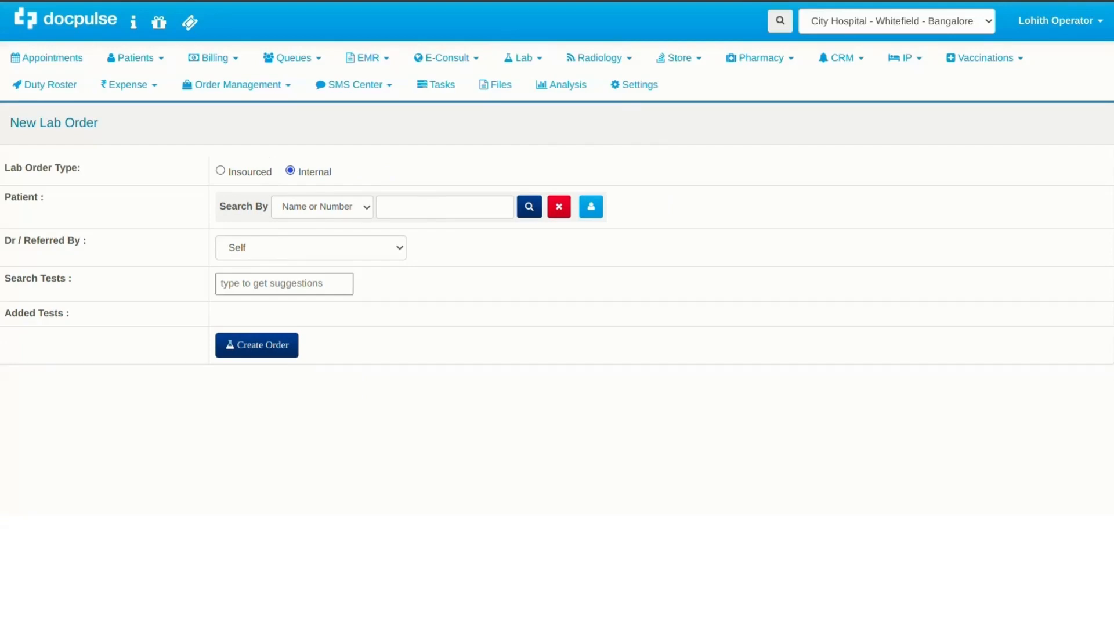
left_click(220, 170)
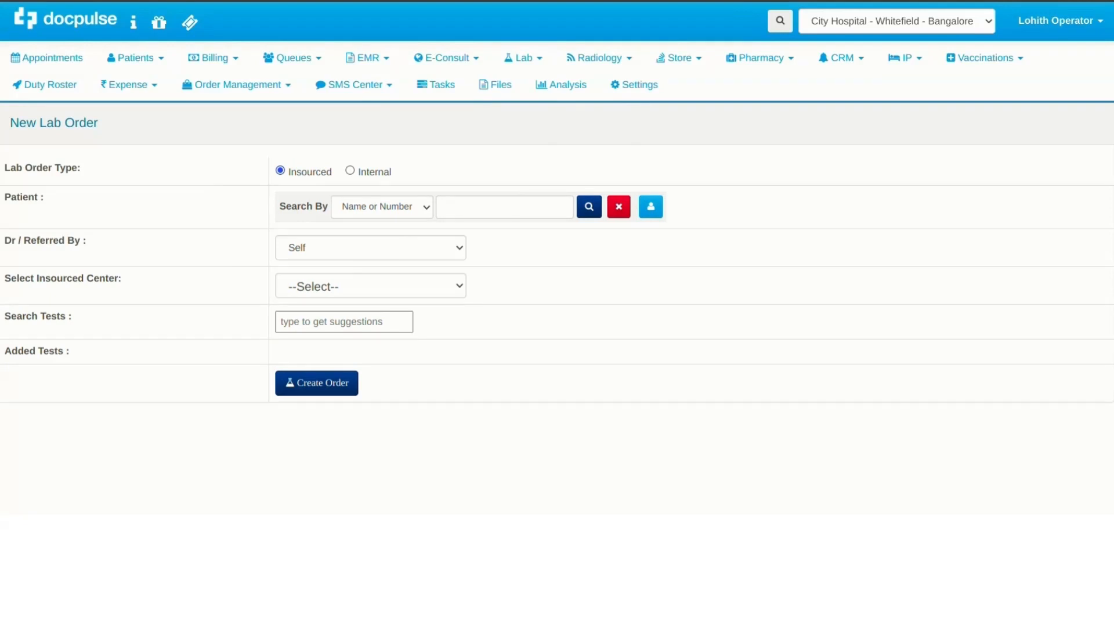
left_click(371, 285)
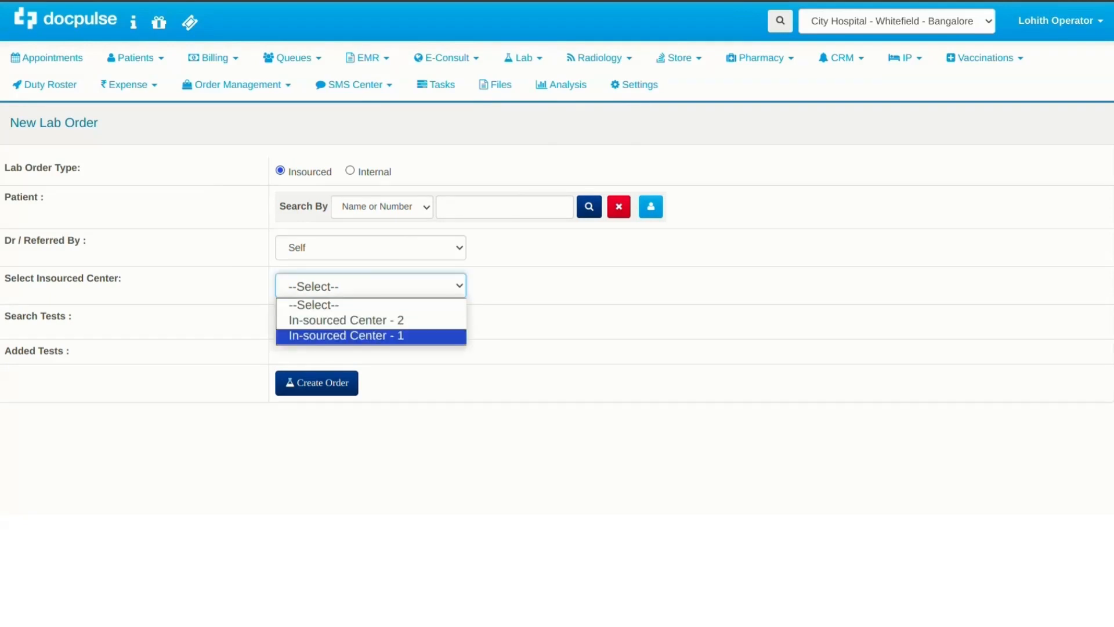
key("Down")
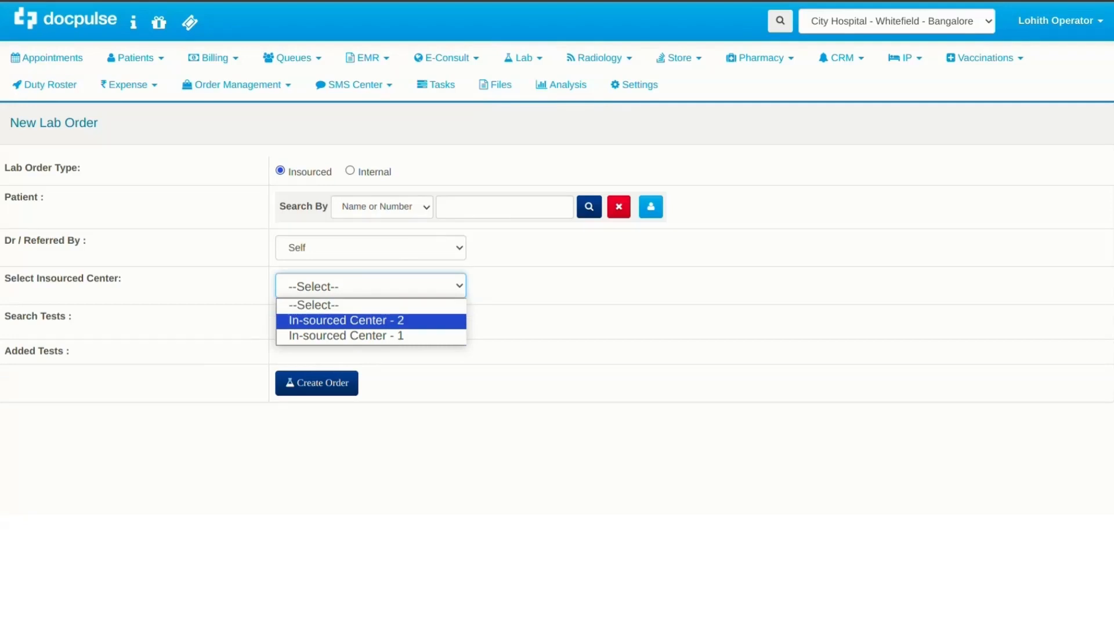
key("Return")
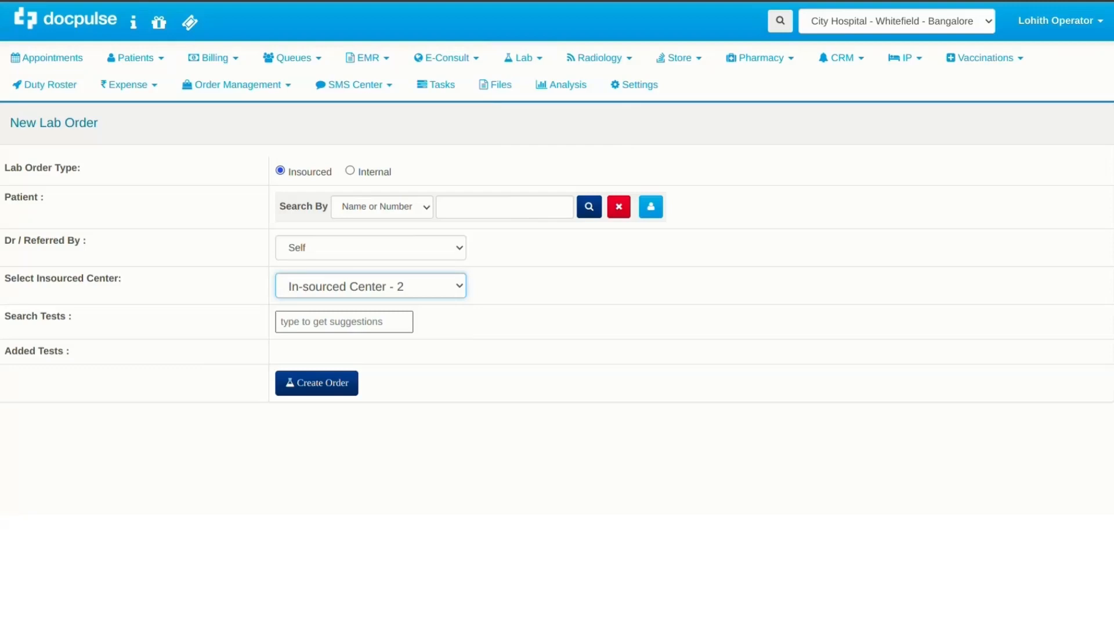
Search for the patient by name and select the registered patient for the new lab order.
left_click(504, 207)
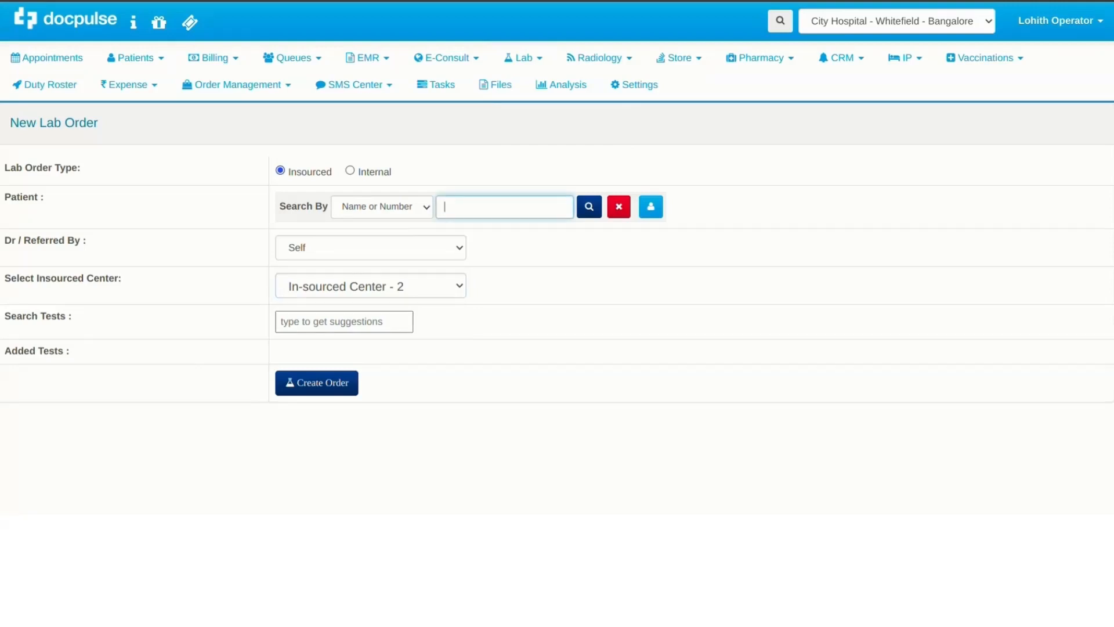
type("rag")
key("Return")
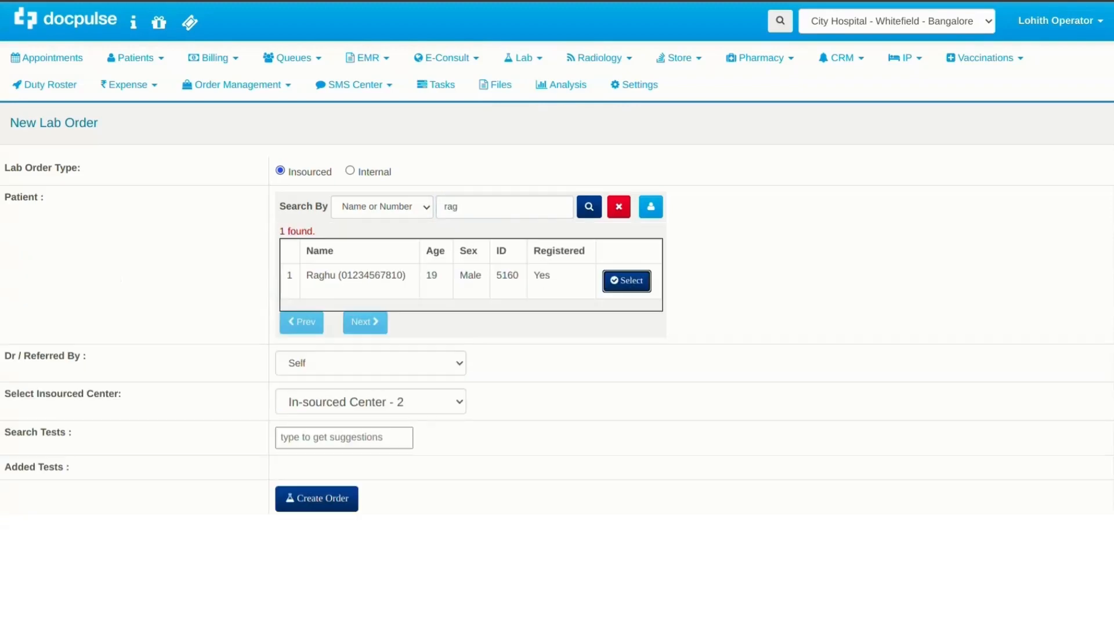
key("Return")
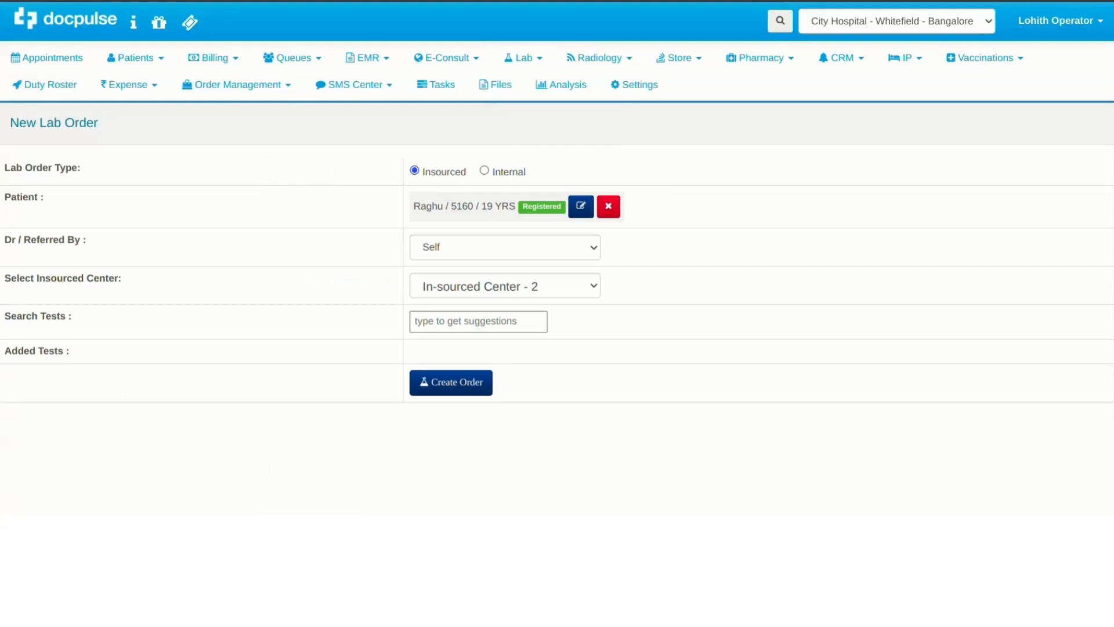
Set the lab order's referrer type to Doctor and choose the first doctor listed as the referring doctor.
left_click(505, 247)
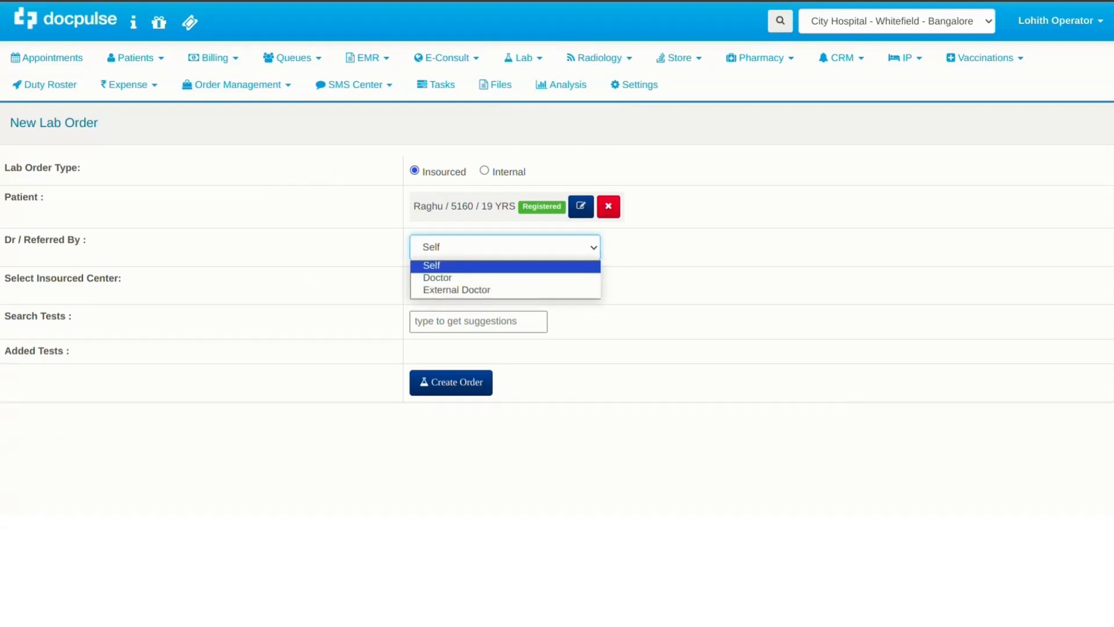
key("Down")
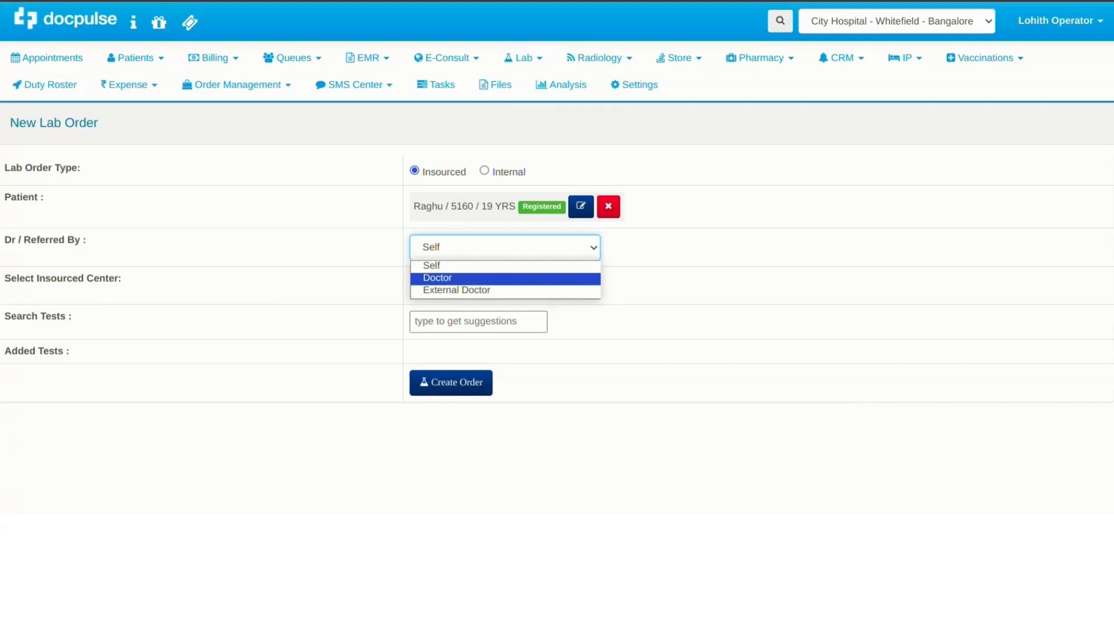
key("Return")
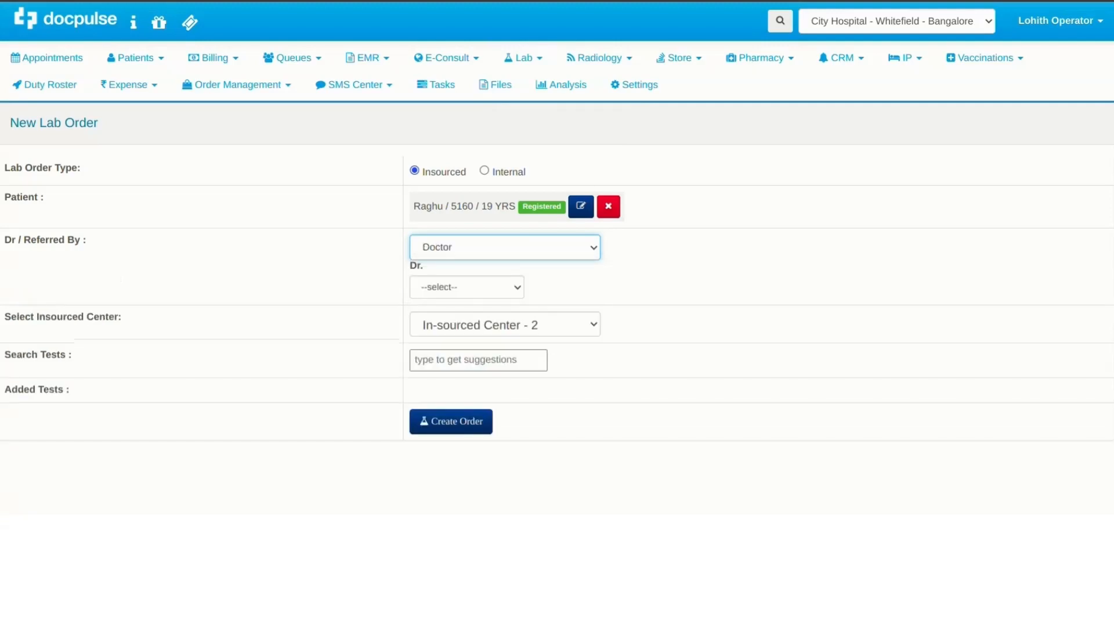
left_click(466, 287)
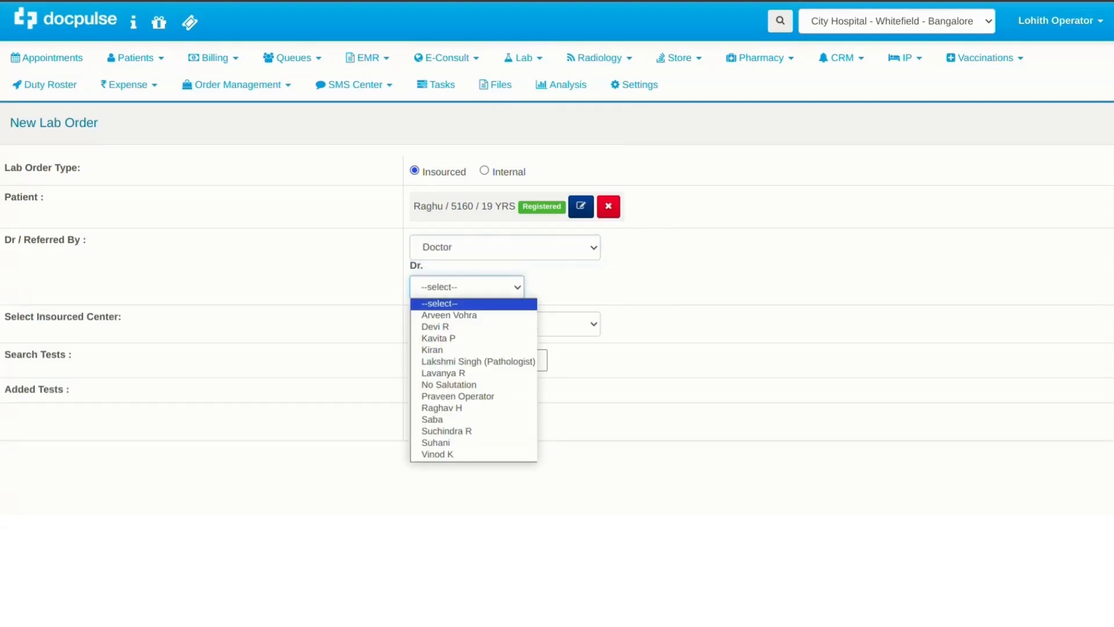
key("Down")
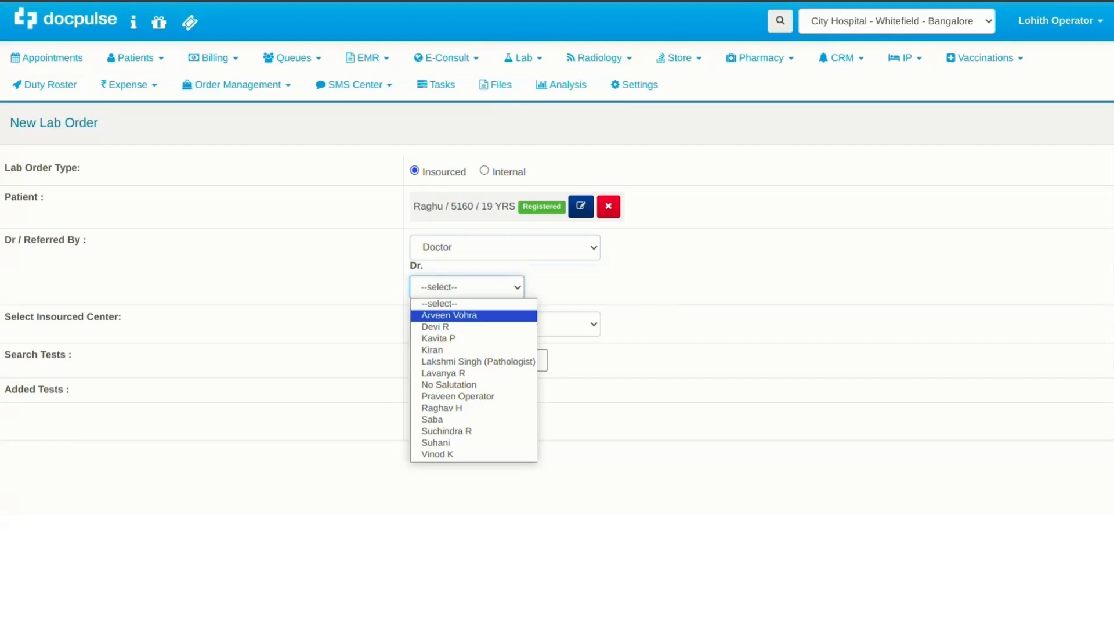
key("Down")
key("Down")
key("Down")
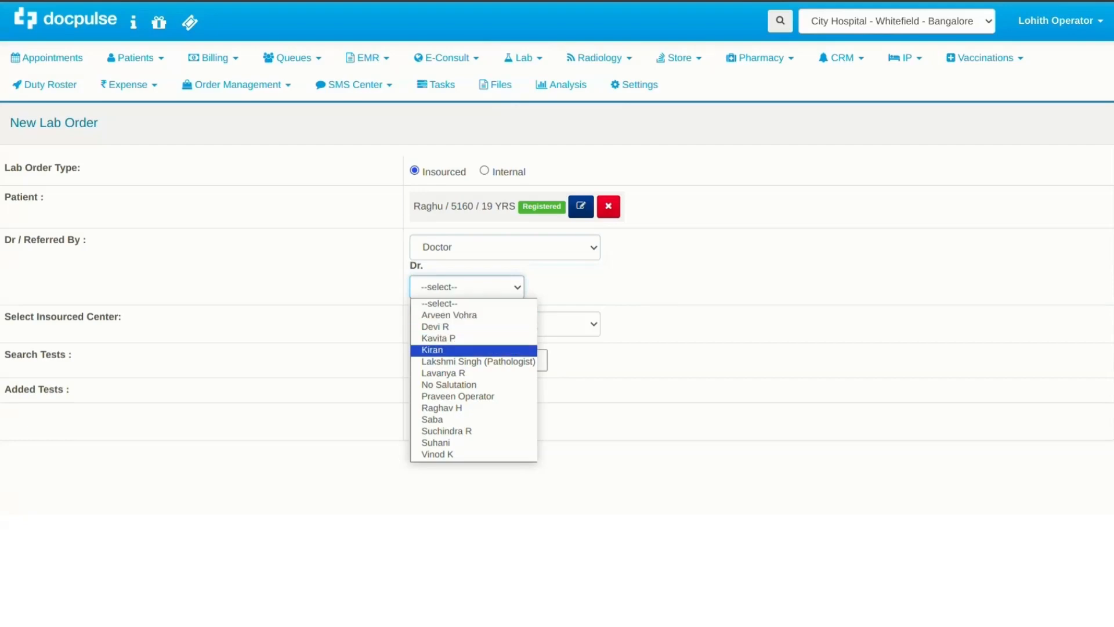
key("Up")
key("Up")
key("Up")
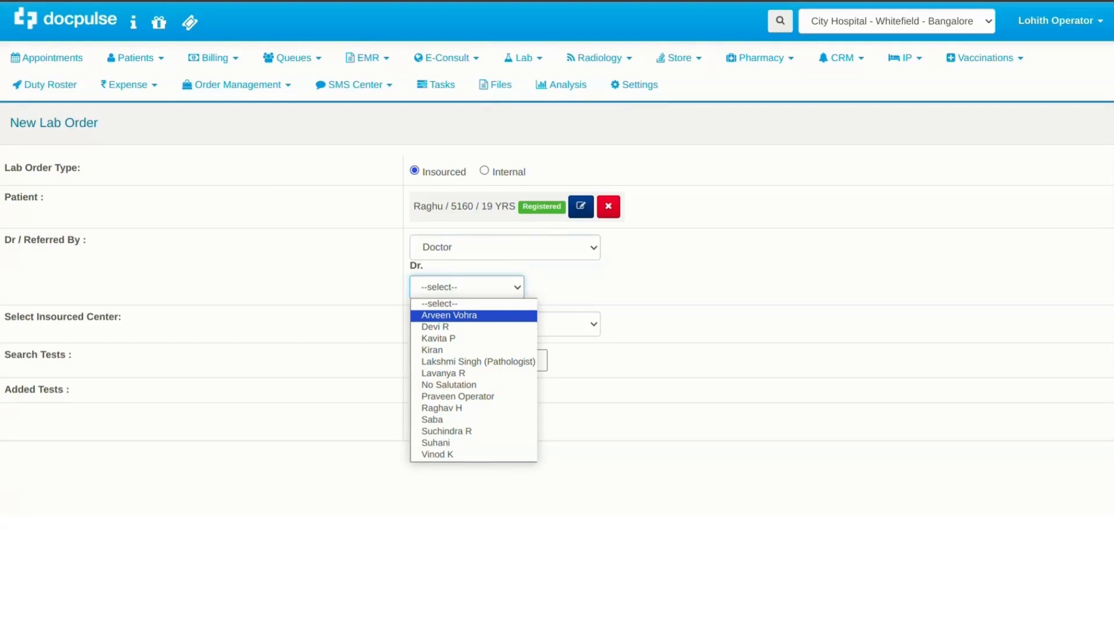
key("Return")
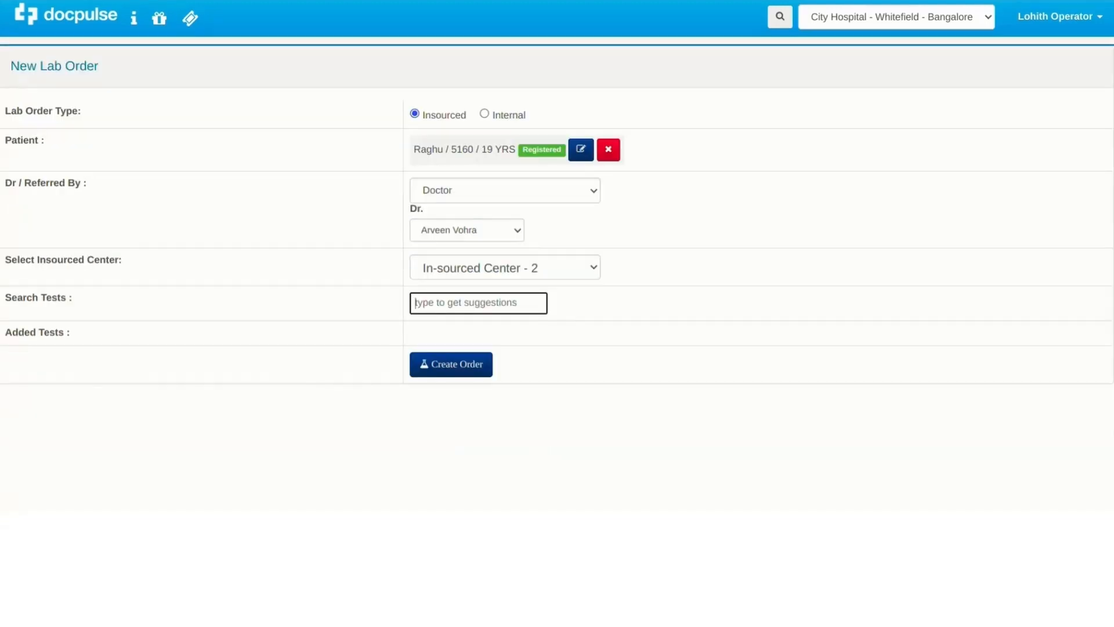
Add the Complete Blood Count (CBC) and Urine Micral tests to the insourced lab order.
type("compl")
key("Down")
key("Return")
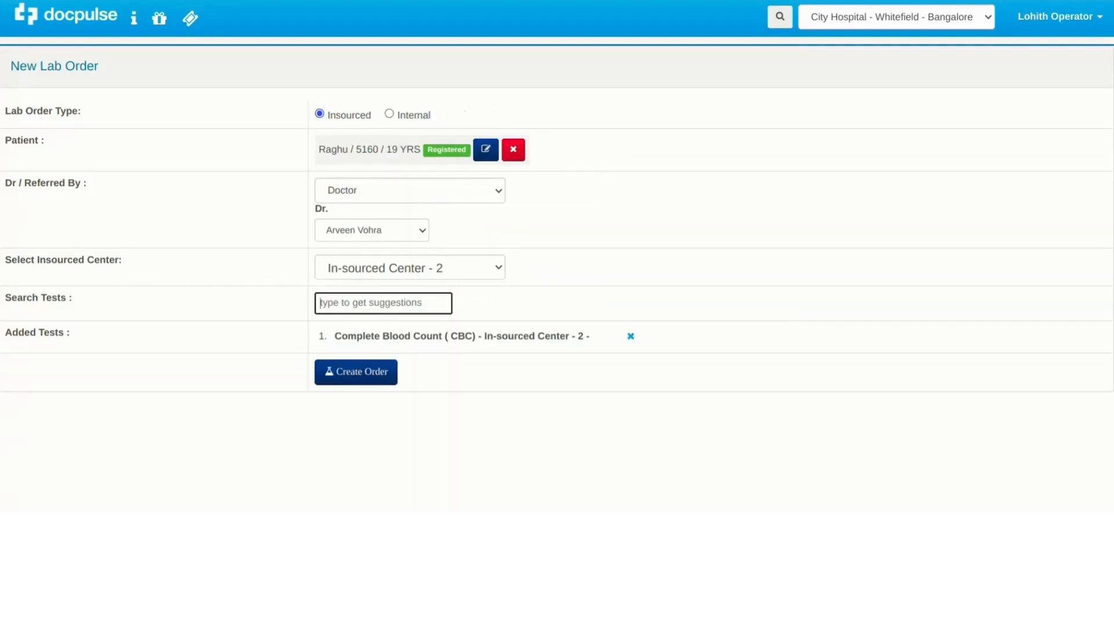
type("ur")
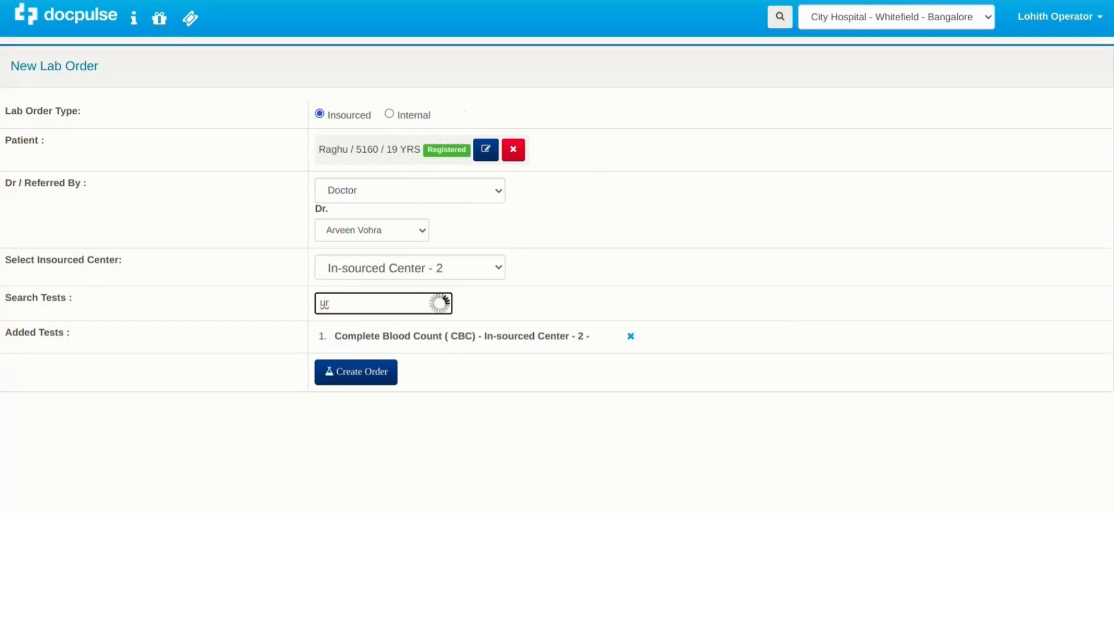
key("Down")
key("Return")
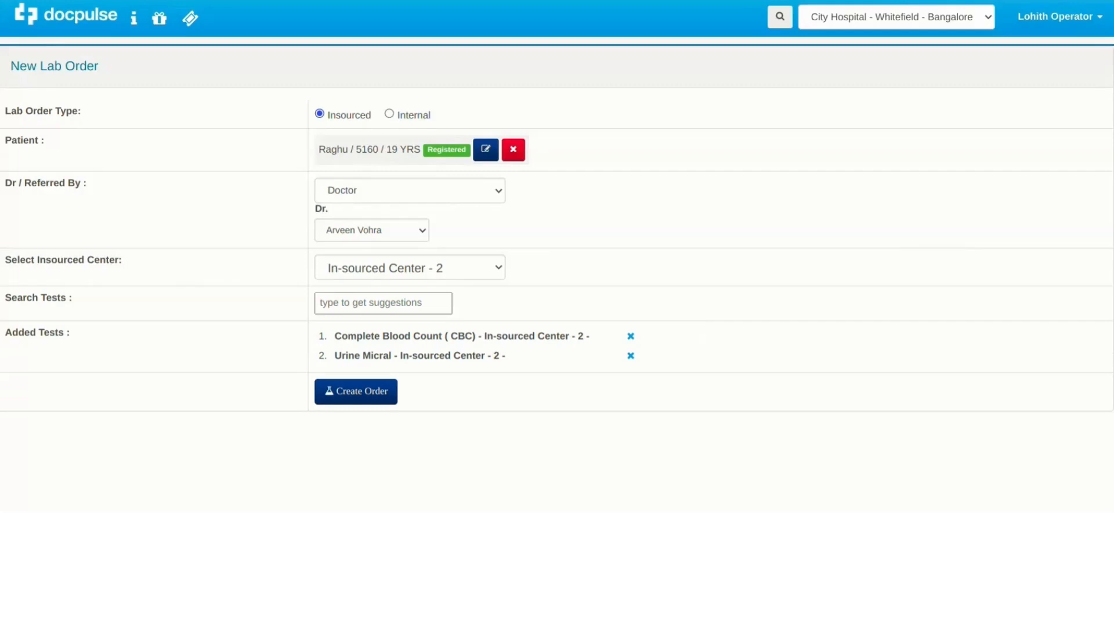
Create the lab order with the two added tests and filter the lab queue to Insourced orders.
mouse_move(319, 336)
left_mouse_down()
mouse_move(392, 355)
mouse_move(507, 356)
mouse_move(318, 336)
left_mouse_up()
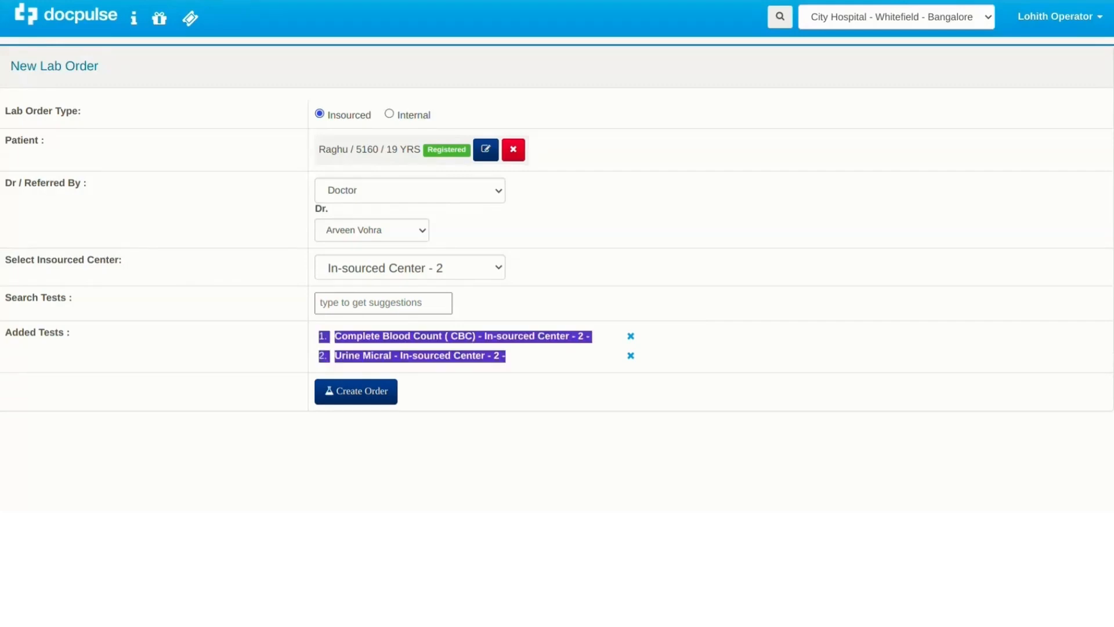
left_click(546, 355)
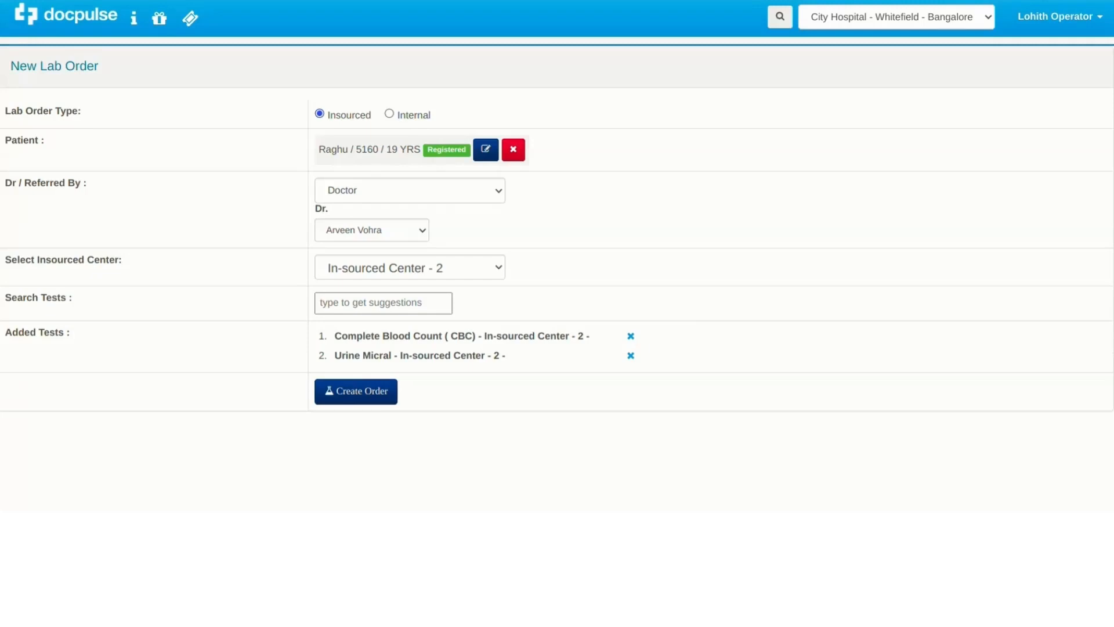
left_click(355, 391)
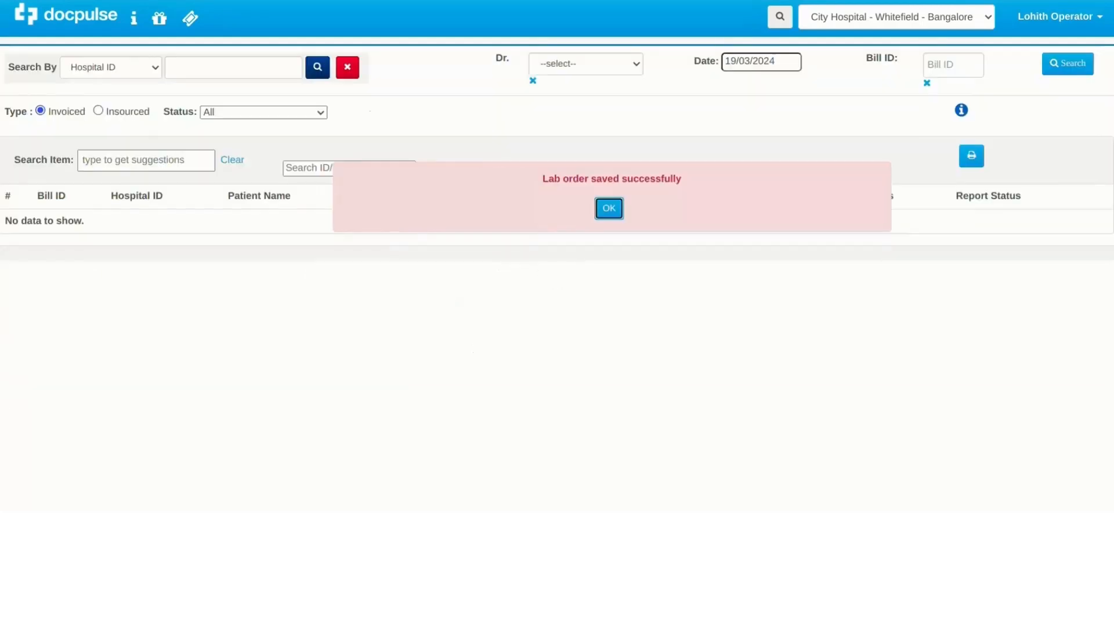
key("Return")
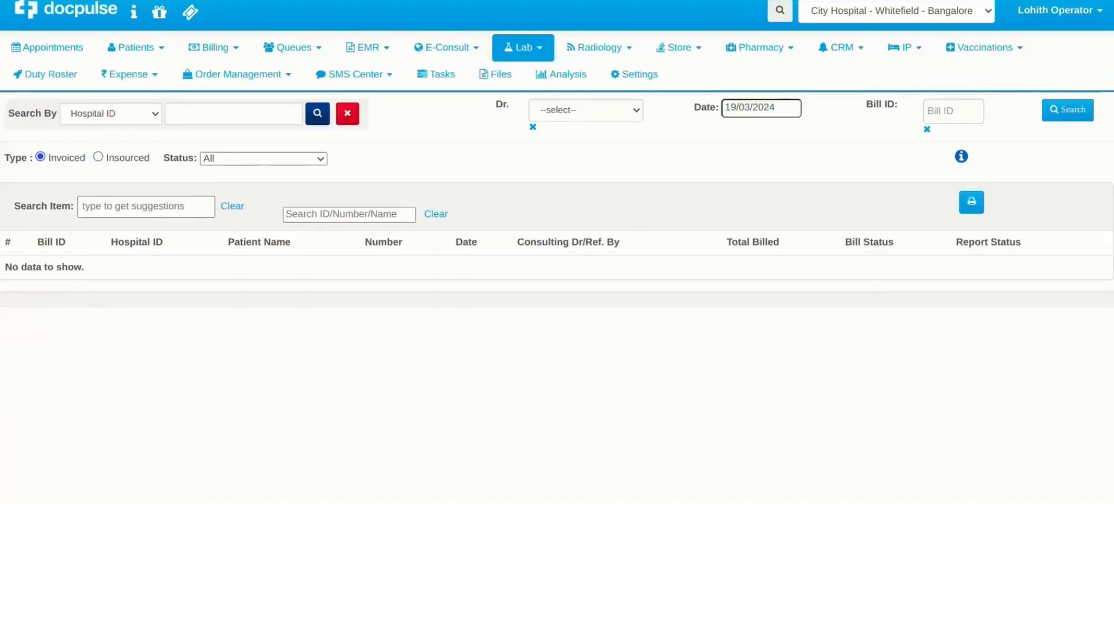
left_click(99, 157)
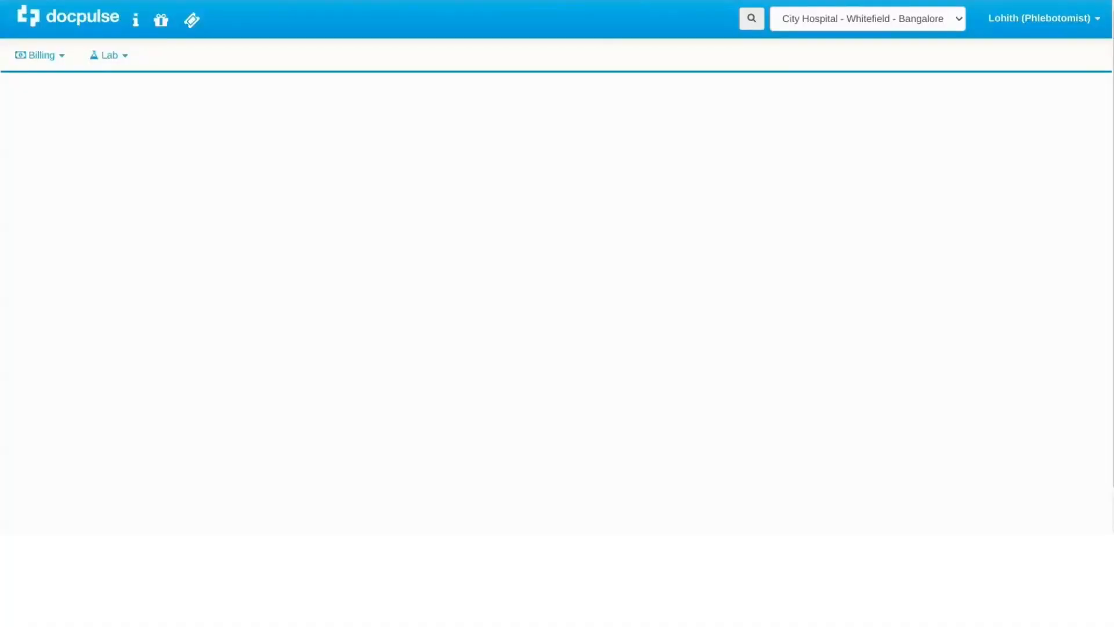
In the phlebotomist's account, open the lab billing items setup and start a new billing item.
left_click(108, 55)
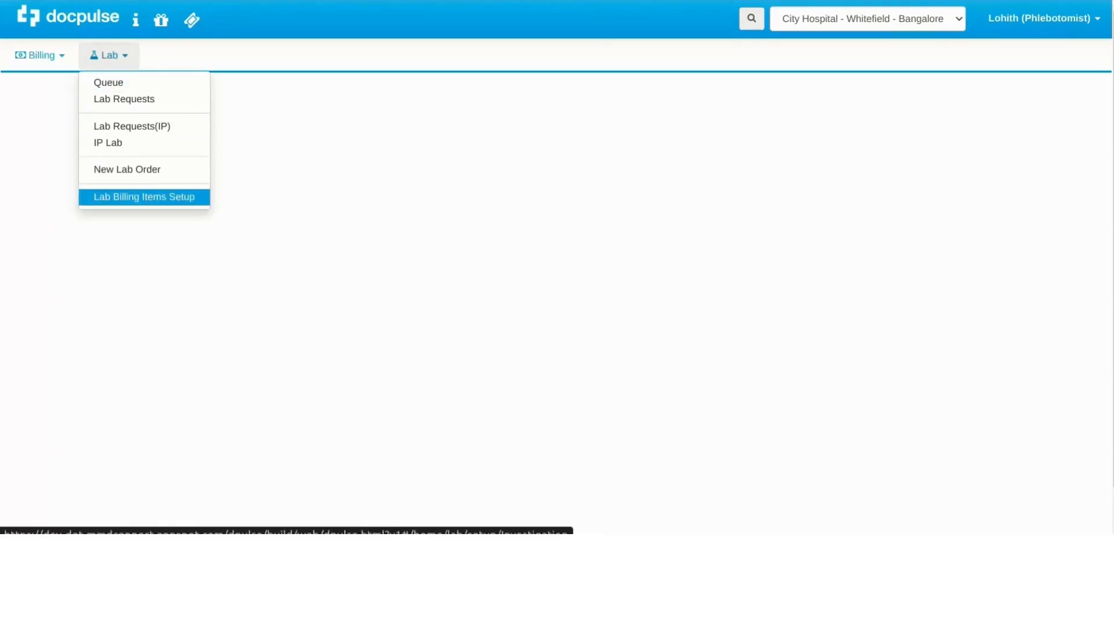
left_click(143, 196)
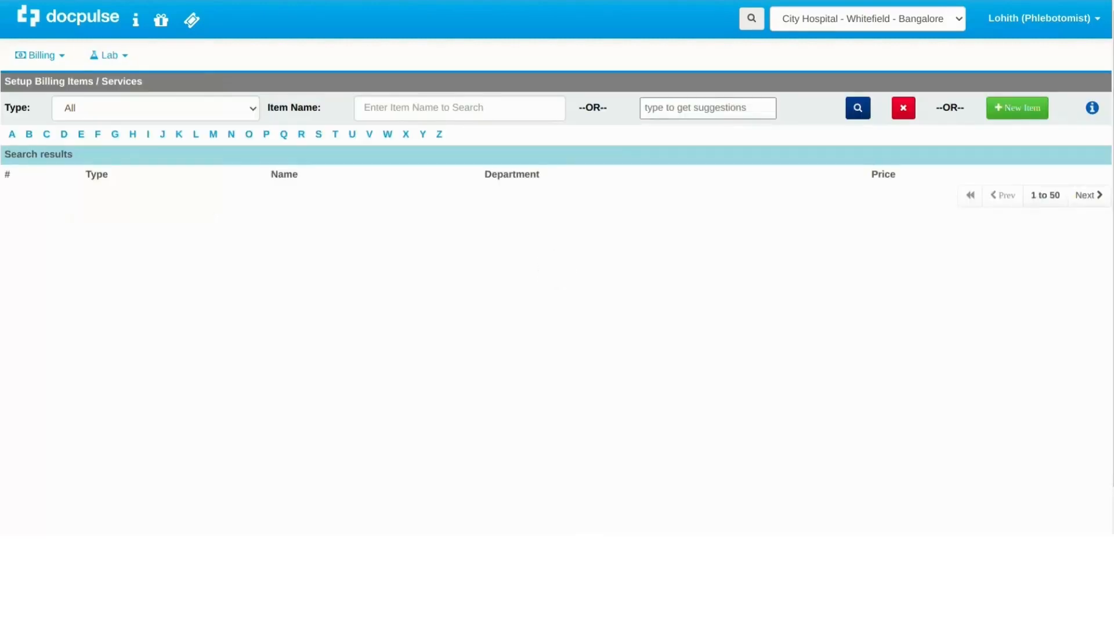
left_click(1017, 108)
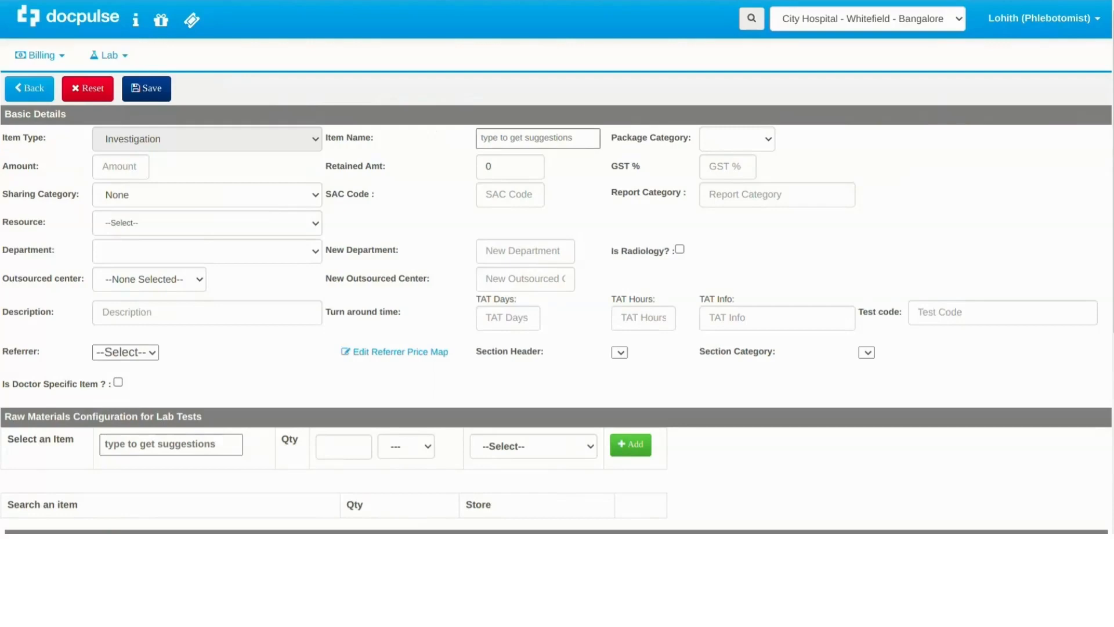
Name the new investigation item Liver Function Test, set its amount to 800 and assign it to the Biochemistry department.
left_click(538, 139)
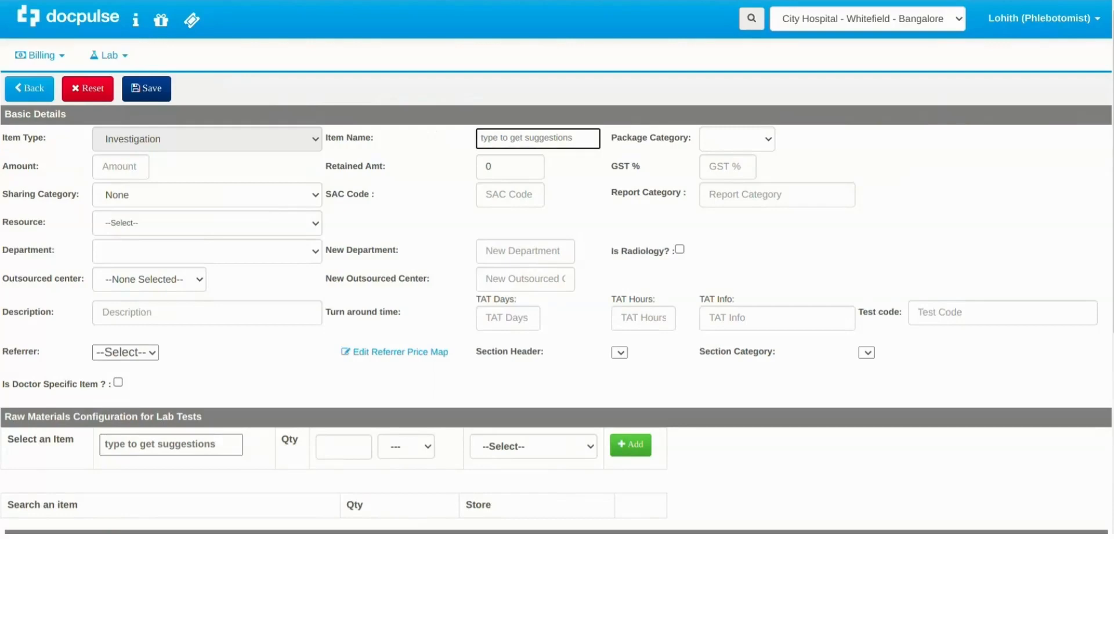
type("Liver")
type("Function Test")
left_click(121, 166)
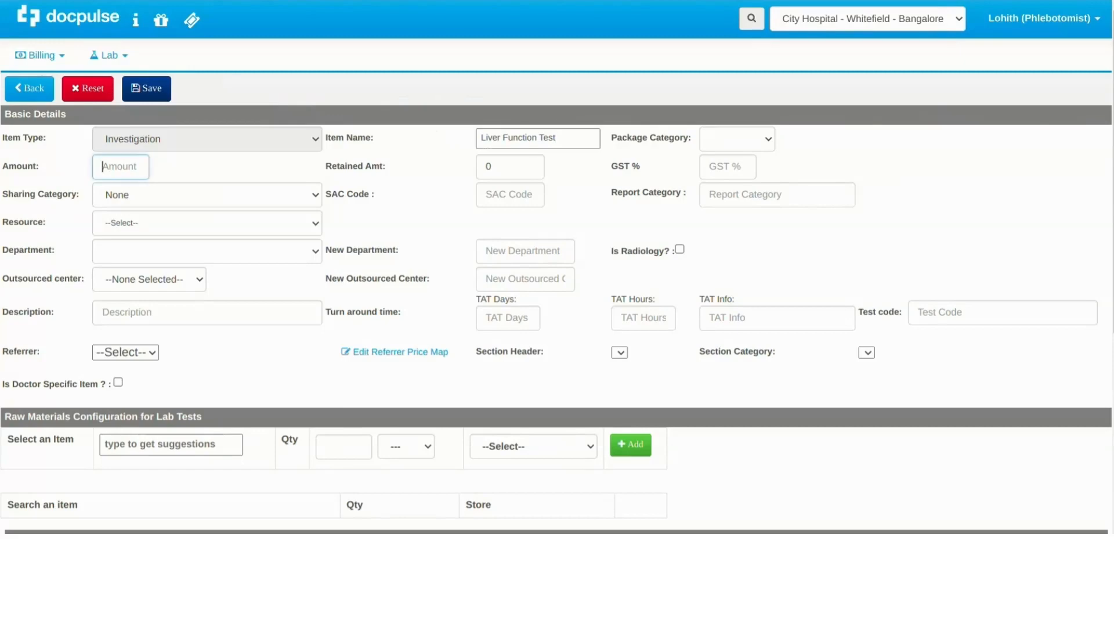
type("800")
left_click(207, 251)
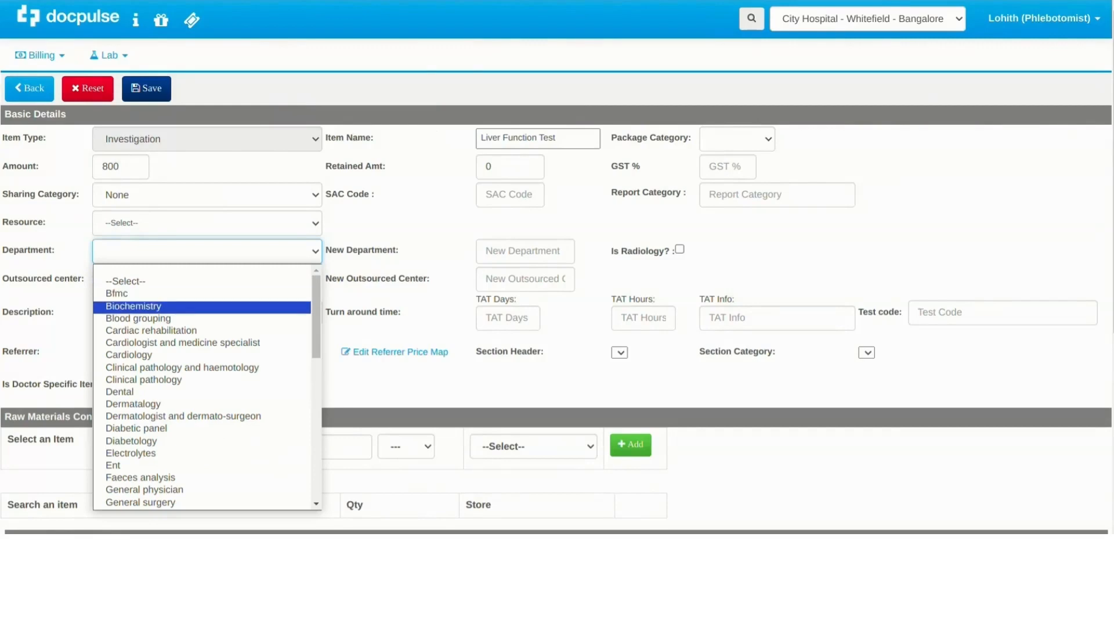
left_click(133, 306)
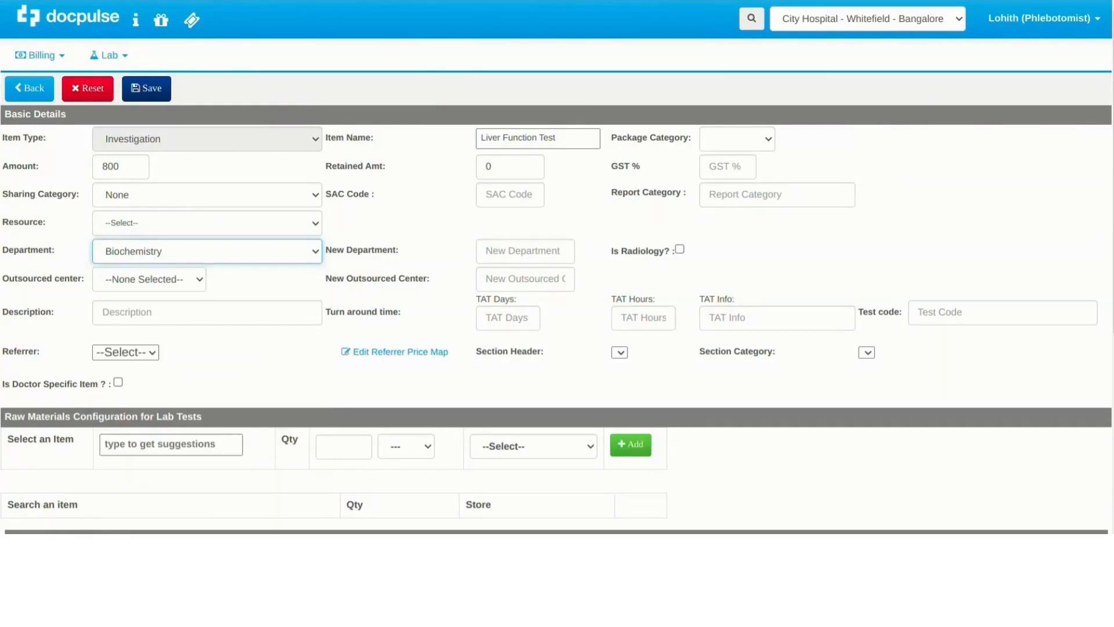
left_click_drag(326, 250, 398, 251)
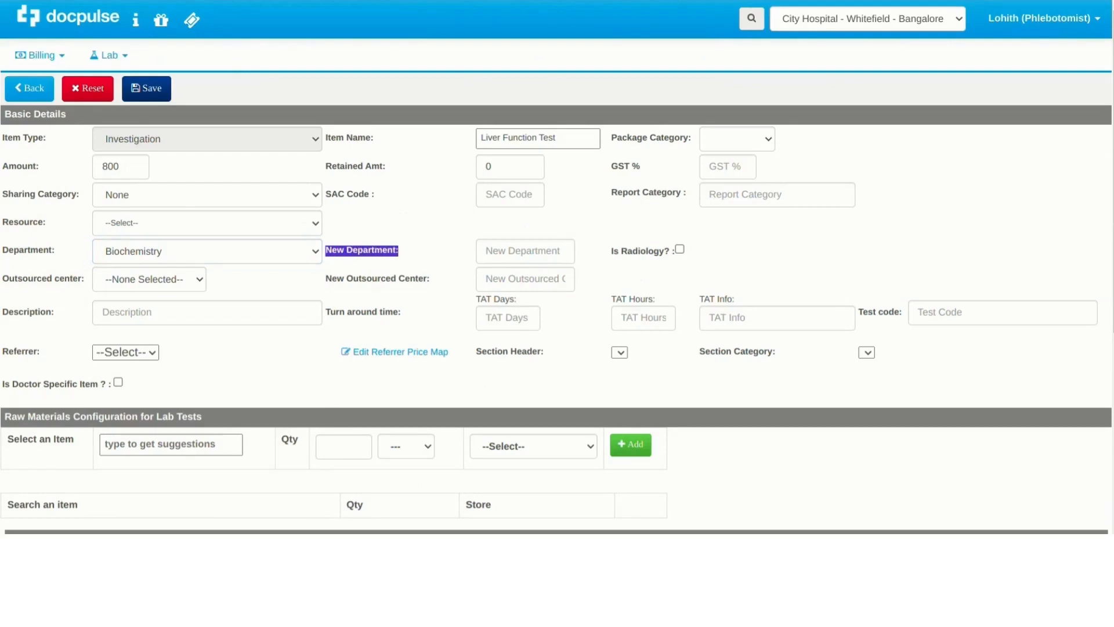
left_click(400, 251)
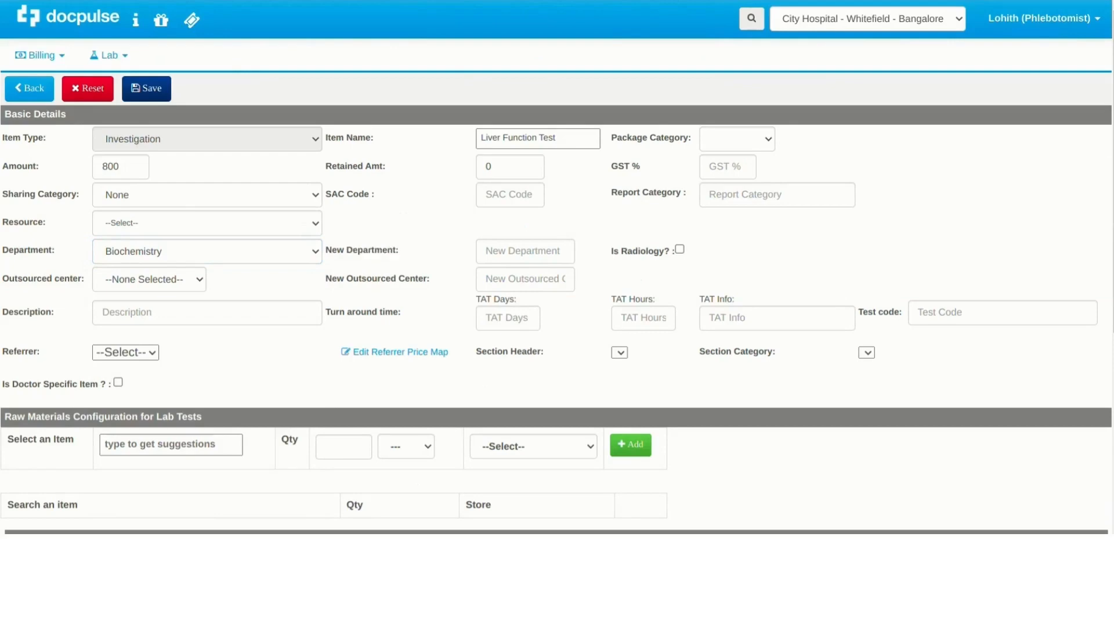
Add a report field with field order 1, named Total Proteins, with the field type String.
scroll(557, 284, "down", 6)
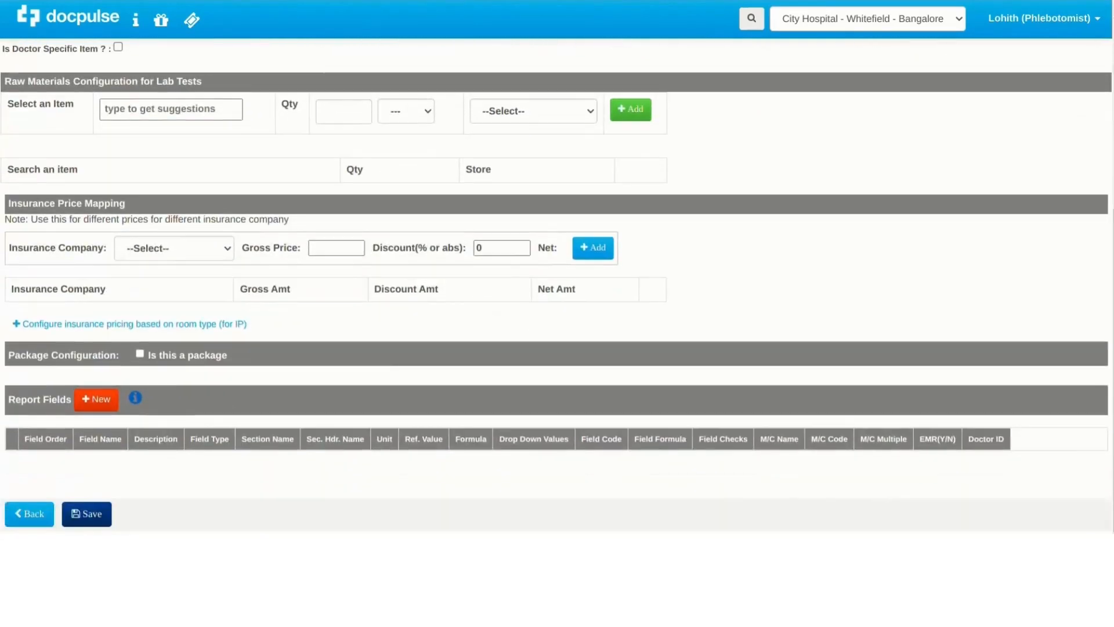
left_click(96, 399)
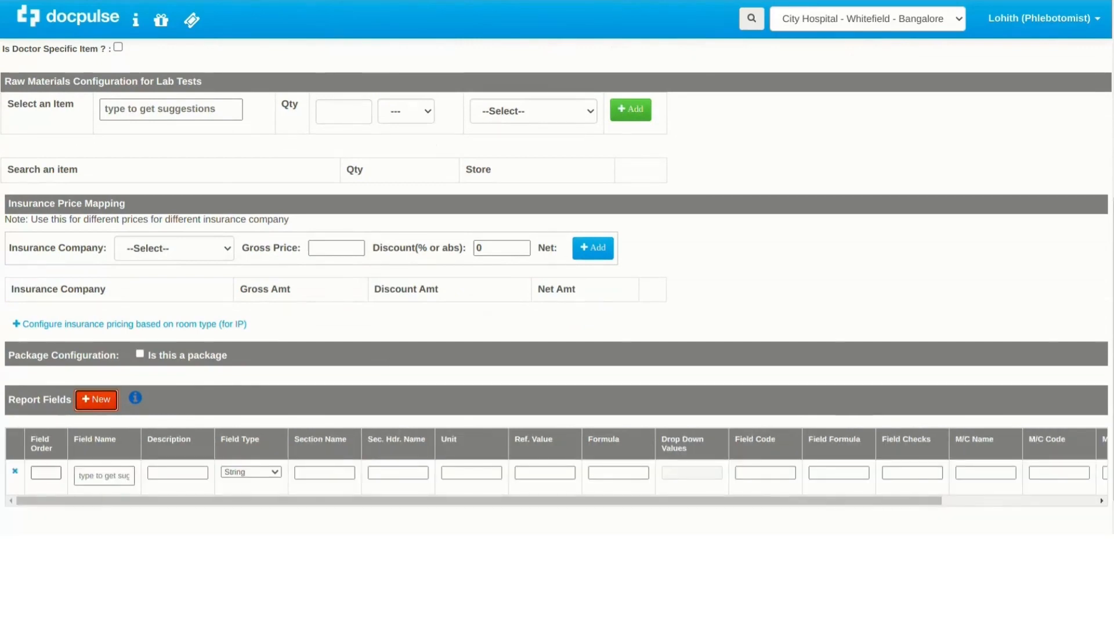
left_click(46, 472)
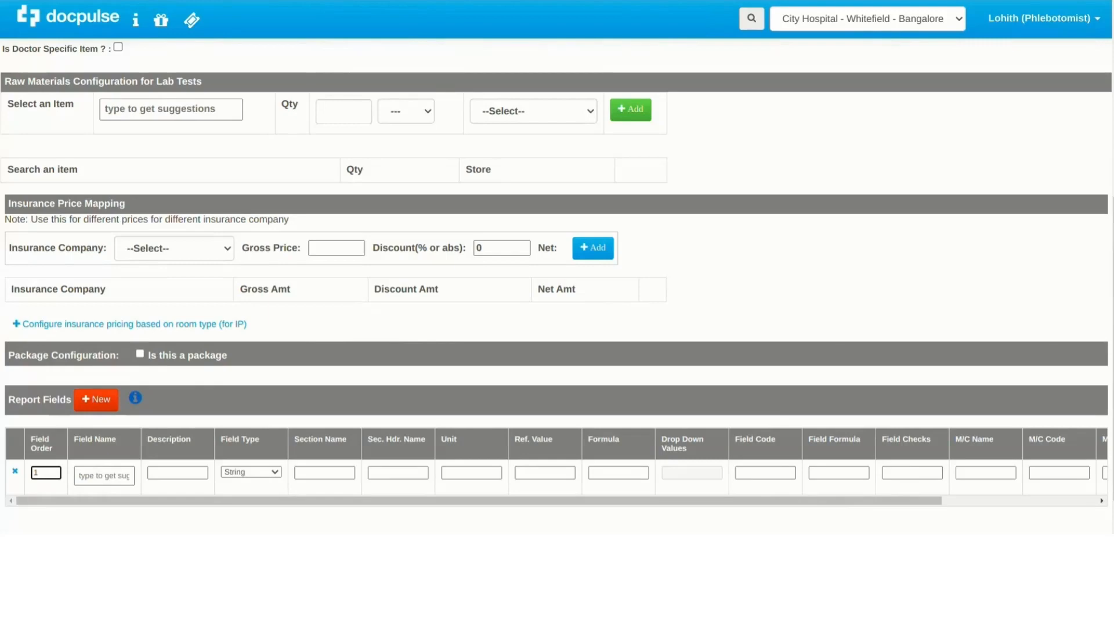
left_click(104, 475)
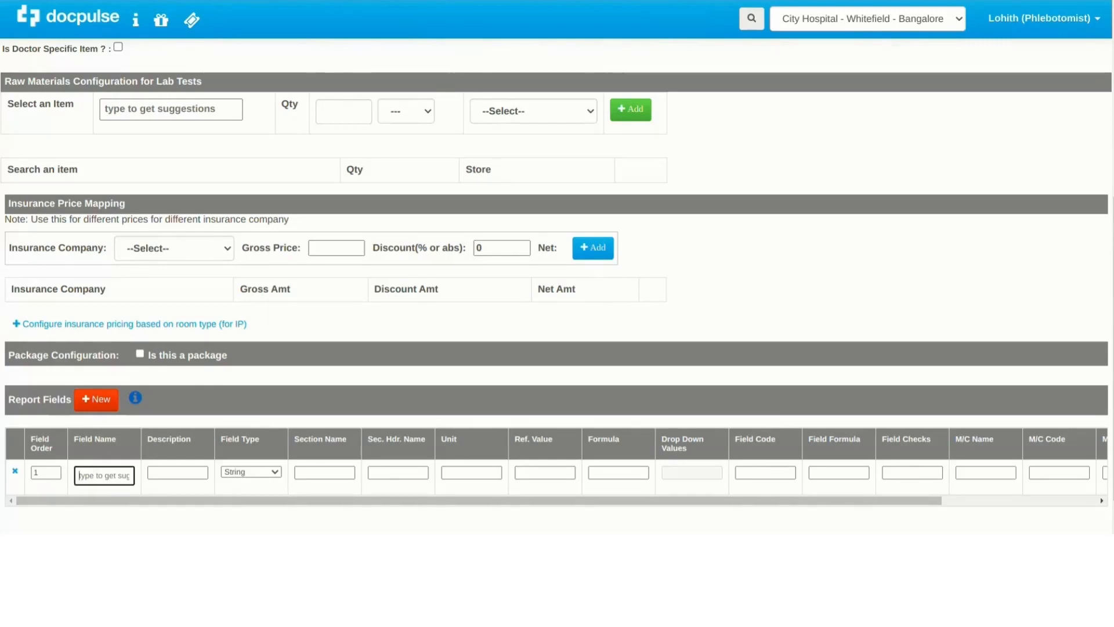
type("Total Pro")
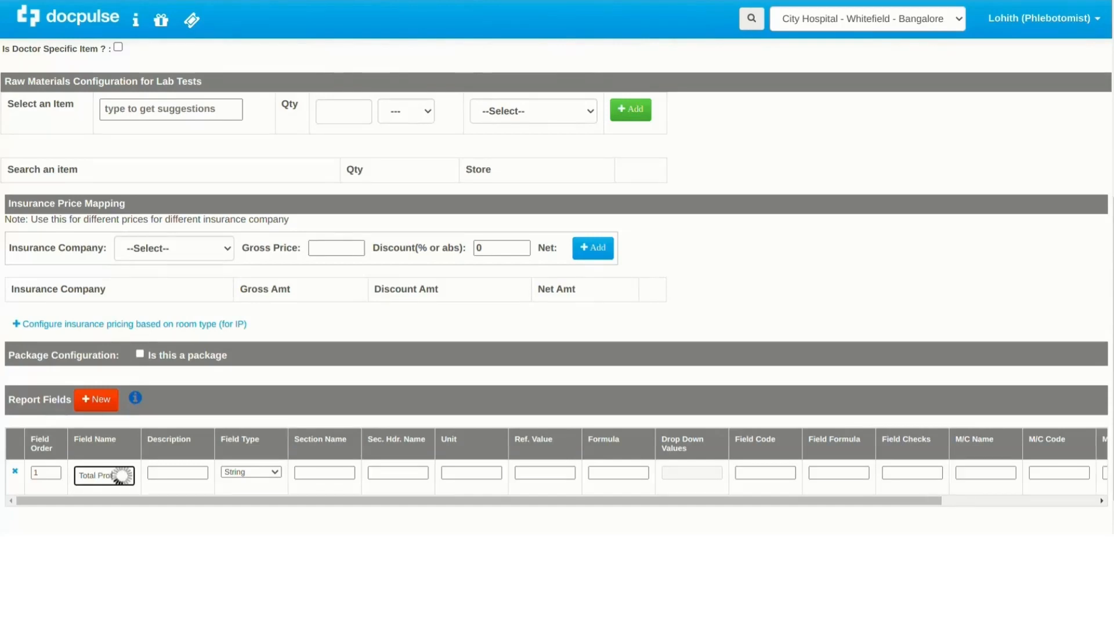
type("teins")
left_click(251, 472)
left_click(249, 483)
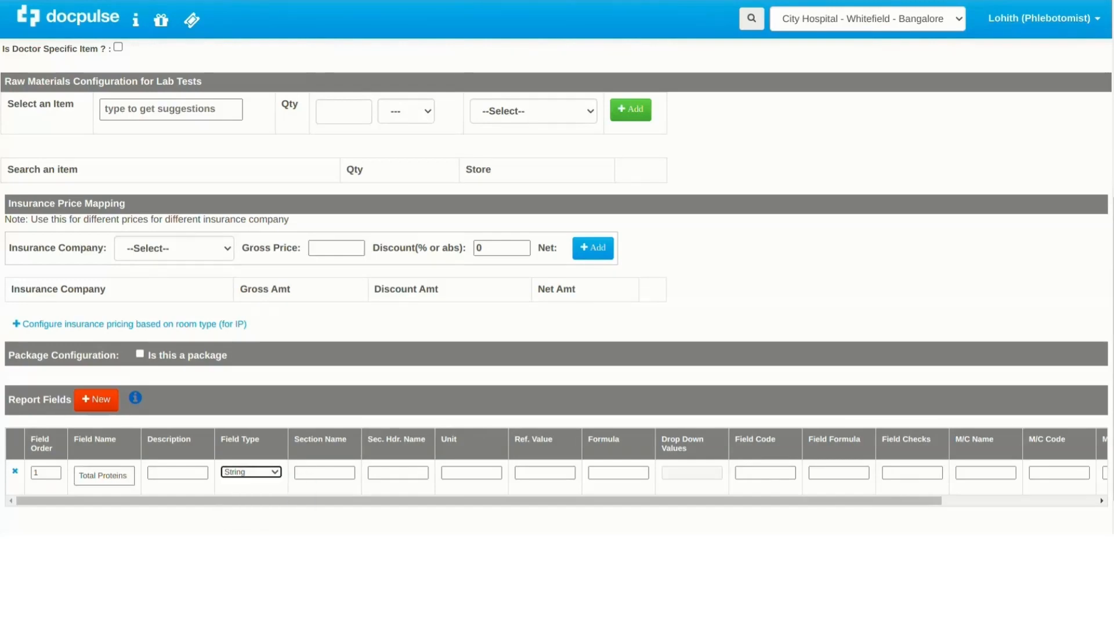
Set the unit of the Total Proteins report field to g/dL.
key("Tab")
key("Tab")
key("Tab")
key("Tab")
key("Tab")
key("Tab")
type("g")
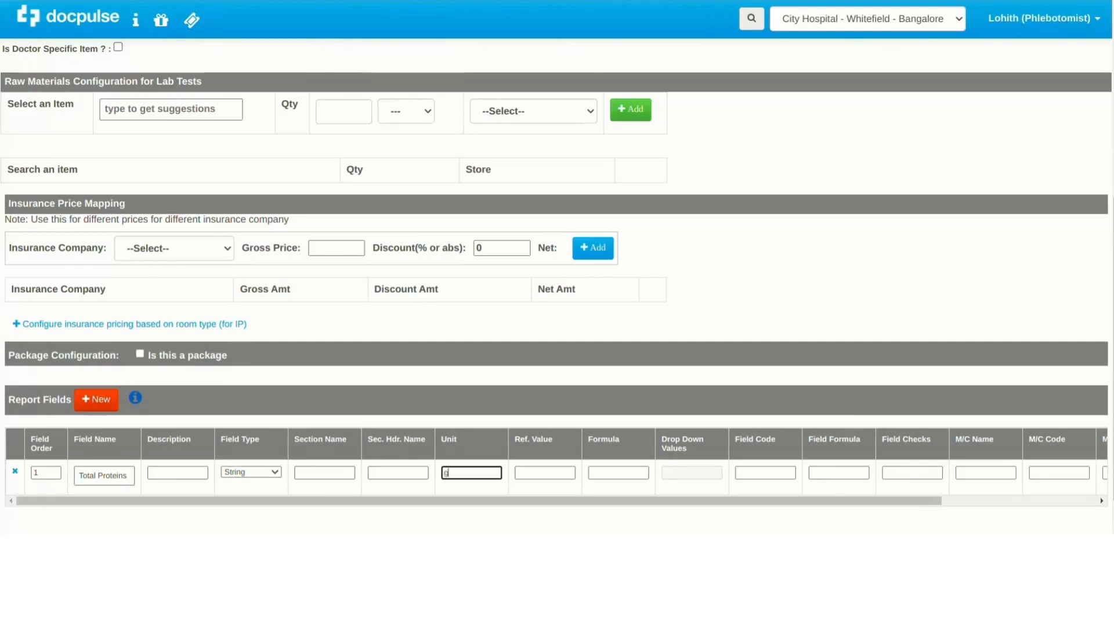
type("/dL")
key("Tab")
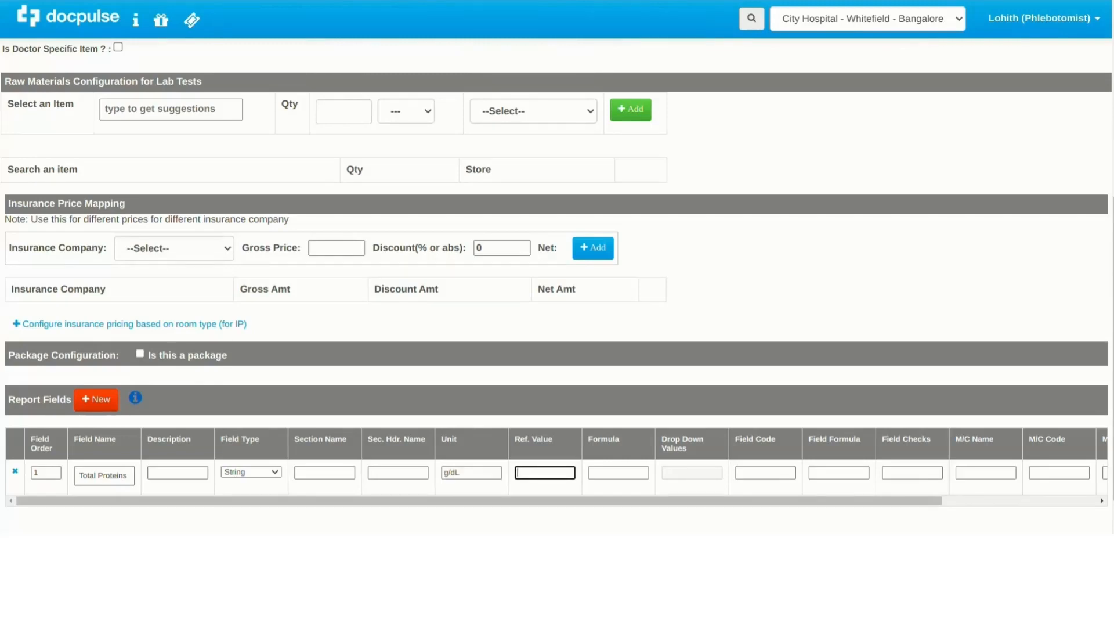
Enter 6.4-8.3 as the Total Proteins field's reference value and copy the same range into its formula.
type("6.4-8.3")
key("ctrl+a")
key("ctrl+c")
key("Tab")
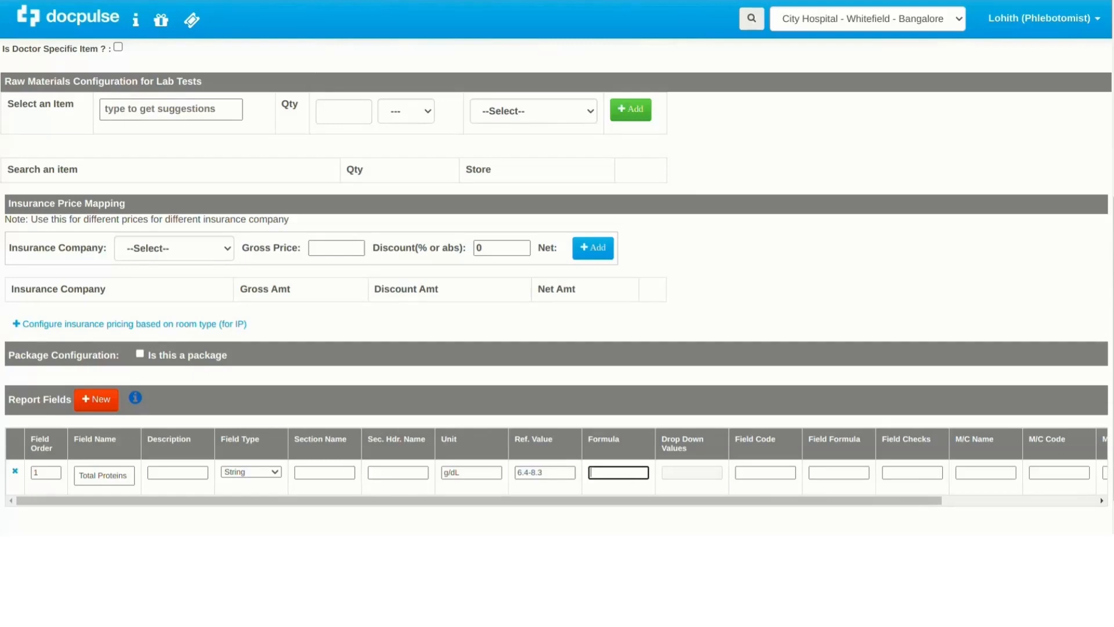
key("ctrl+v")
Add a second report field with field order 2, named Albumin.
left_click(96, 399)
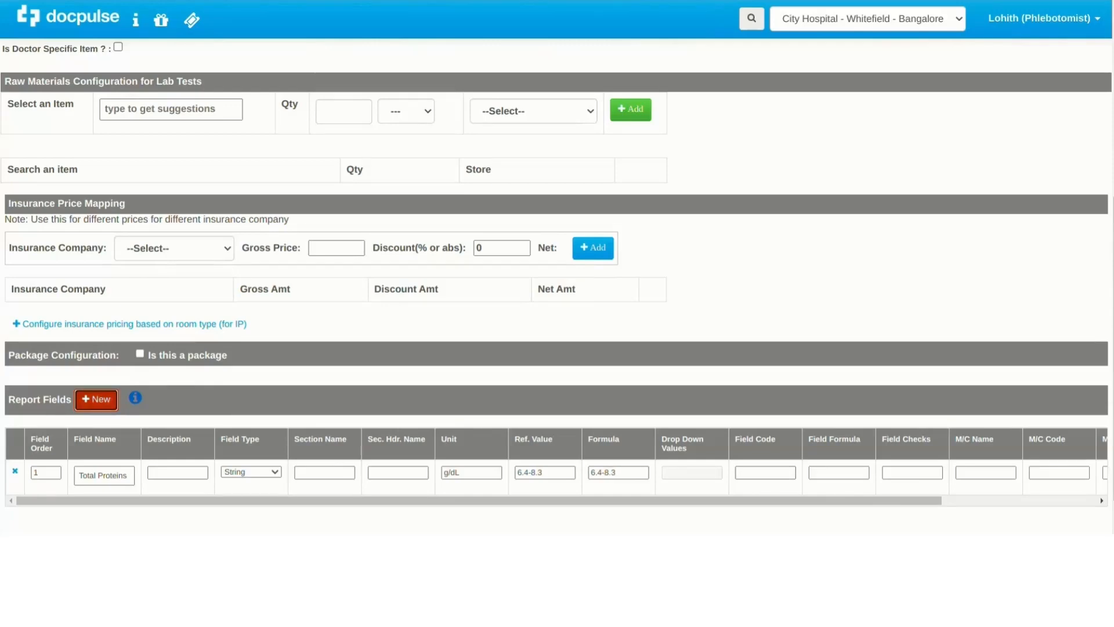
scroll(96, 401, "down", 2)
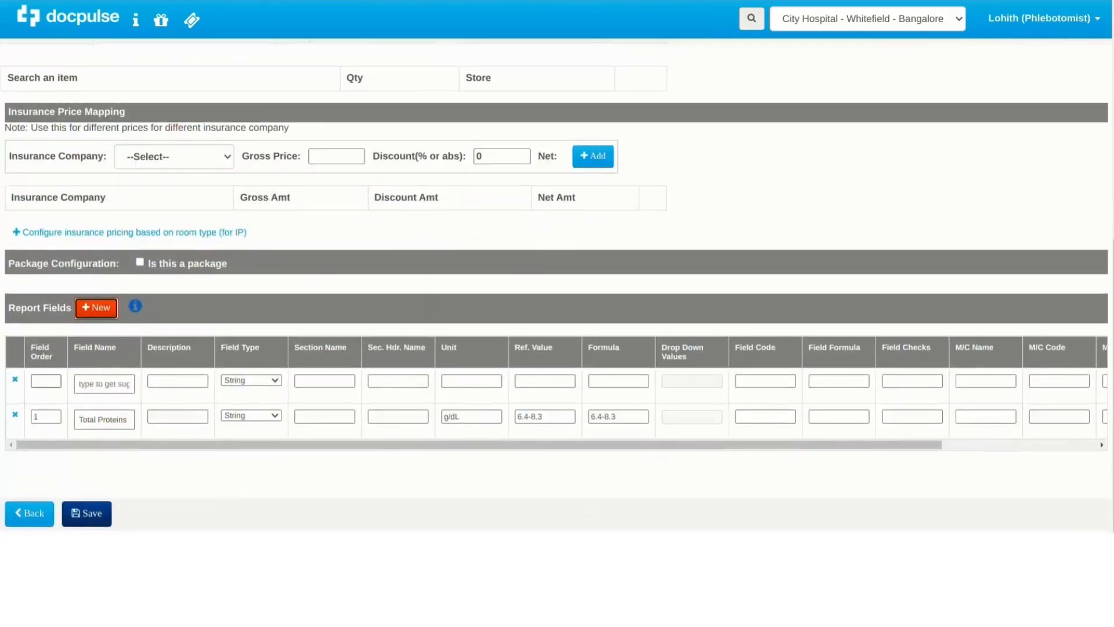
left_click(46, 381)
type("2")
left_click(105, 384)
type("Albumin")
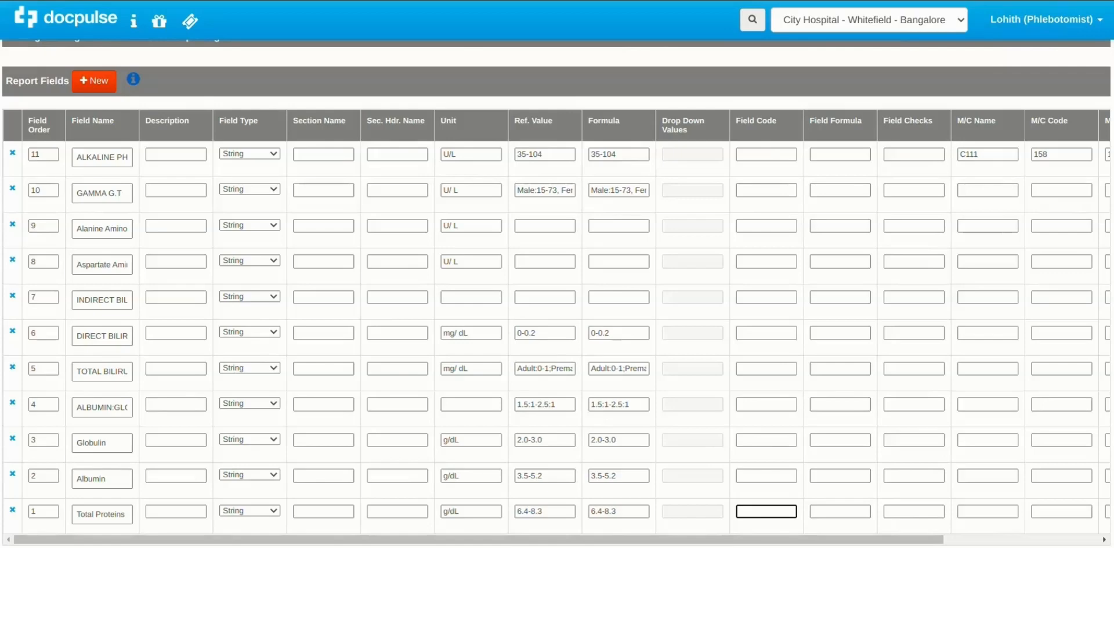
Assign sequential field codes to the report fields in field order, from B01 for Total Proteins up to B11 for field 11.
type("B01")
left_click(766, 476)
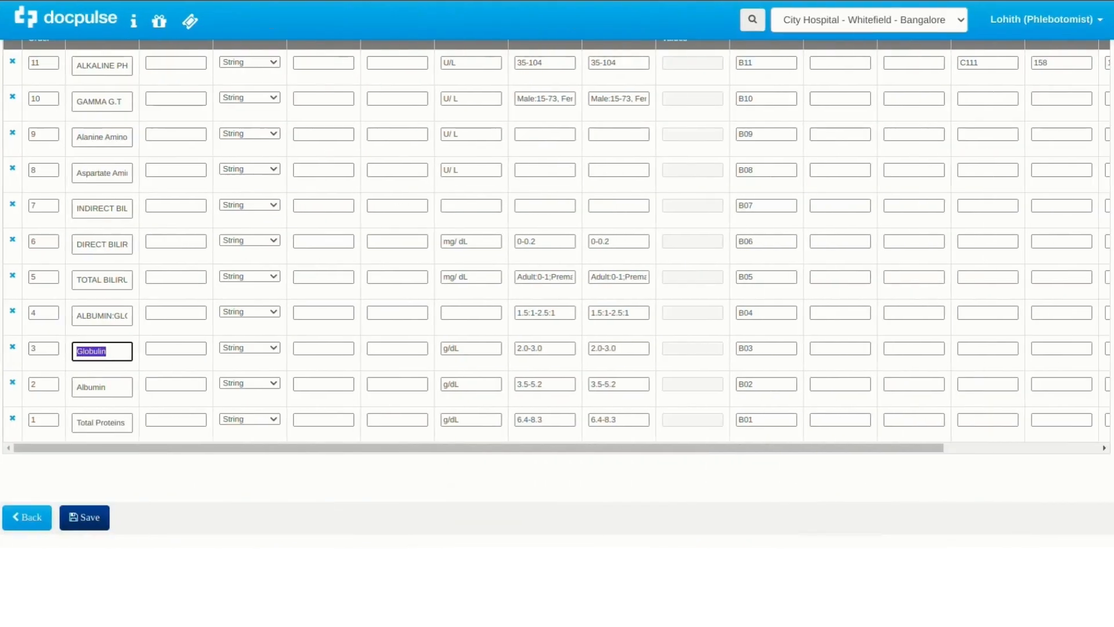
Set the field formulas to B01-B02 for Globulin, B02/B03 for the Albumin:Globulin field and B05-B06 for Indirect Bilirubin.
left_click(110, 351)
double_click(93, 387)
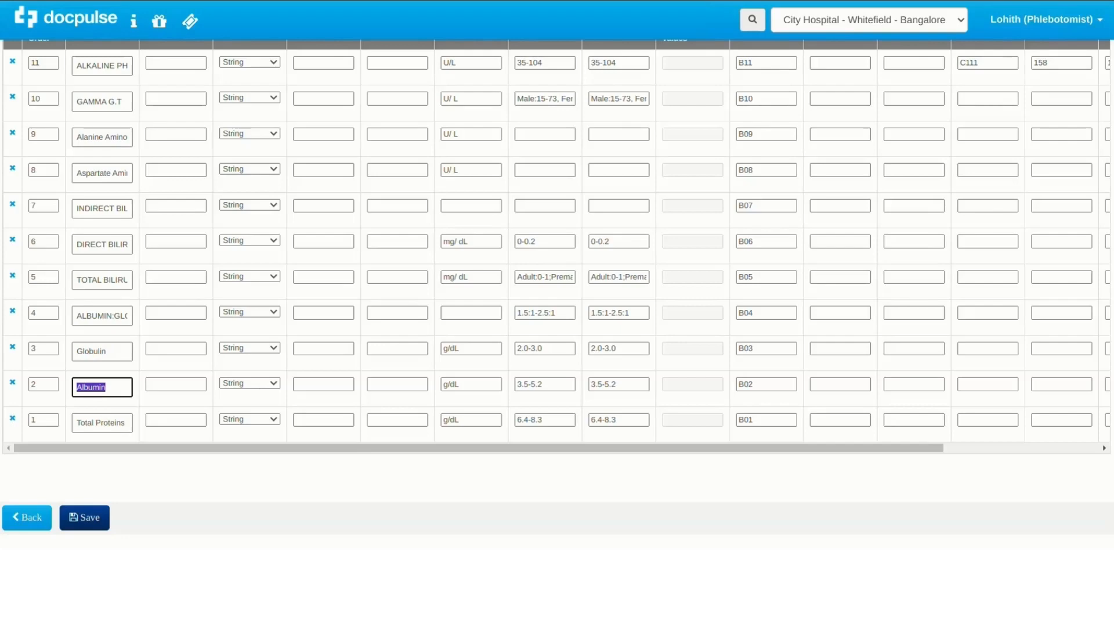
triple_click(109, 422)
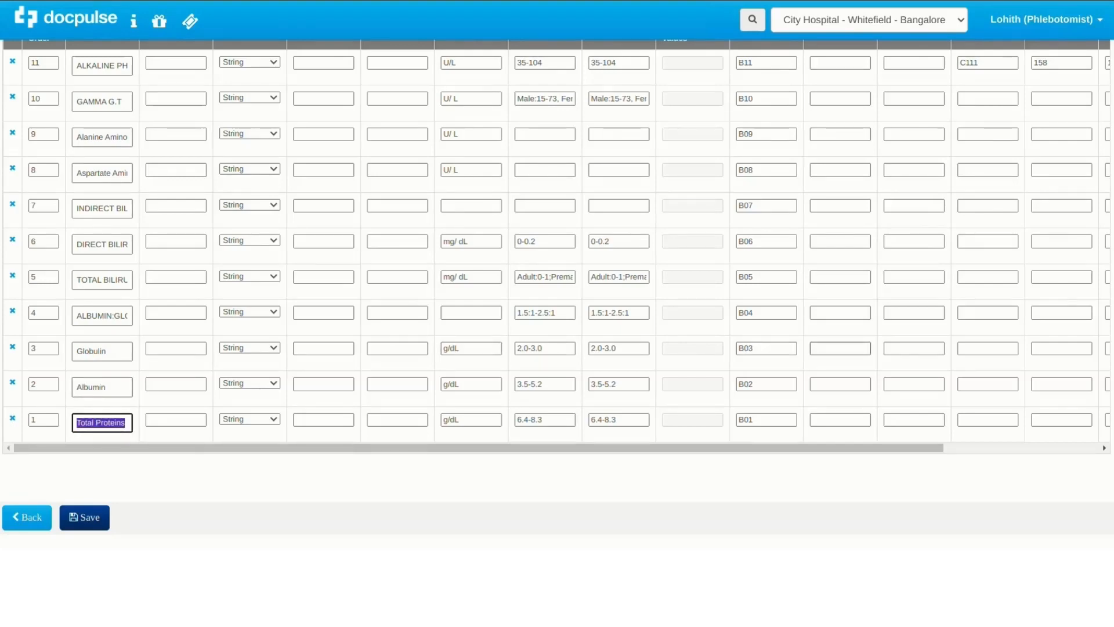
left_click(840, 348)
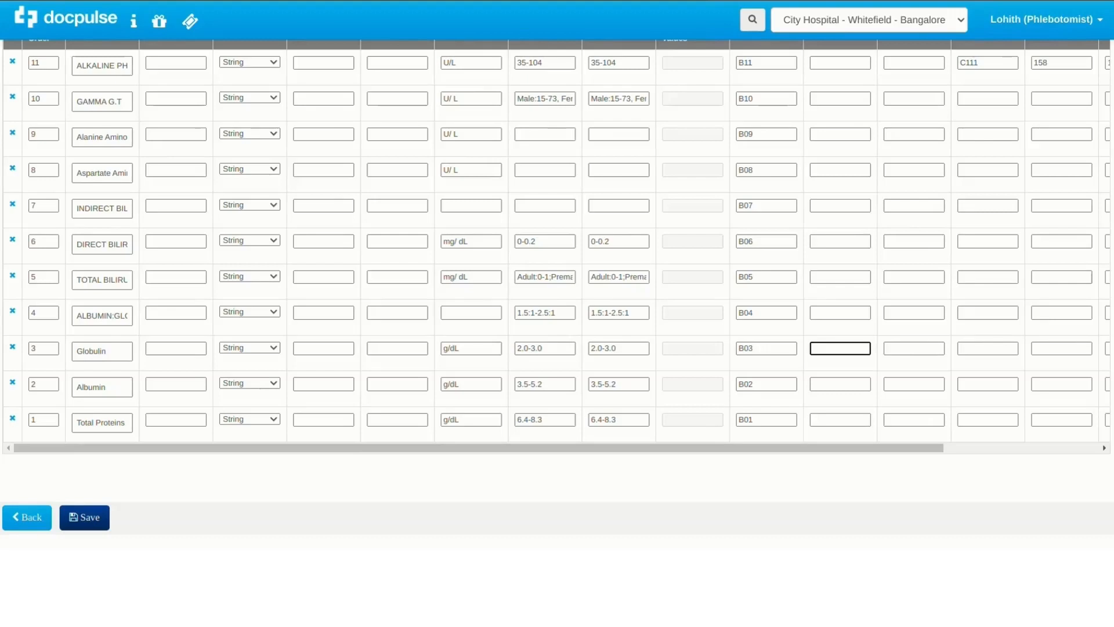
type("B01-B02")
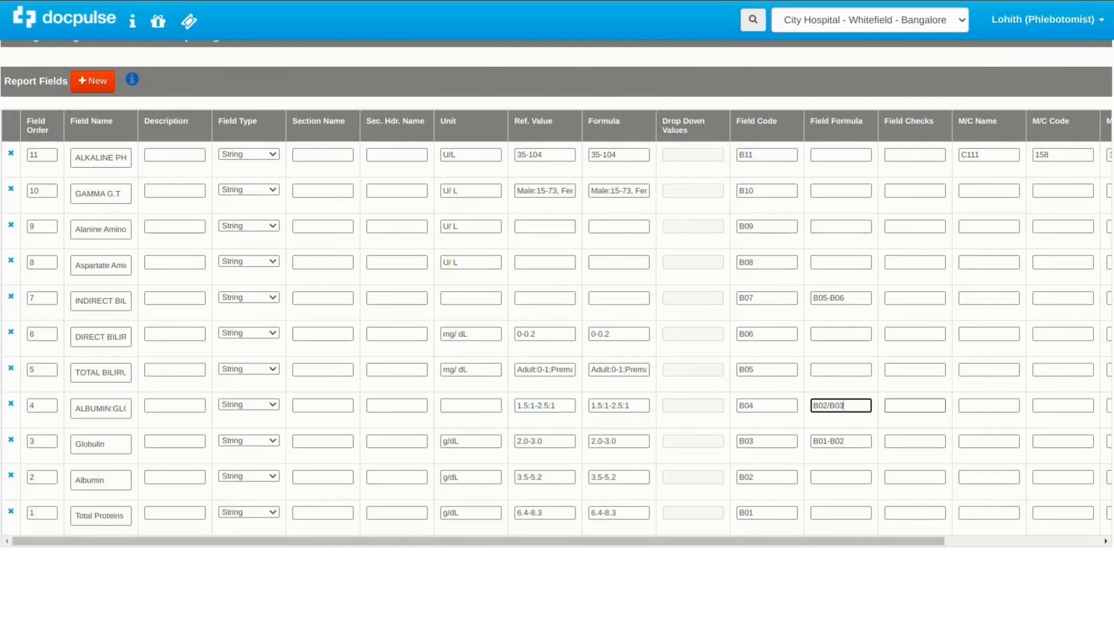
Save the Liver Function Test item with its report fields.
scroll(915, 369, "down", 1)
scroll(915, 370, "down", 1)
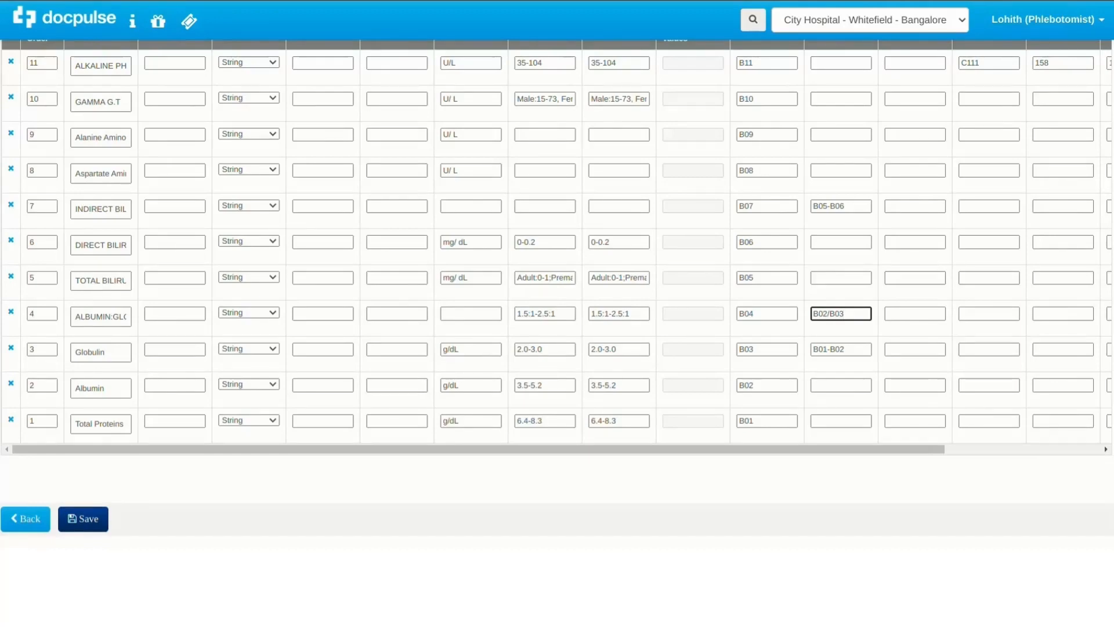
left_click(83, 519)
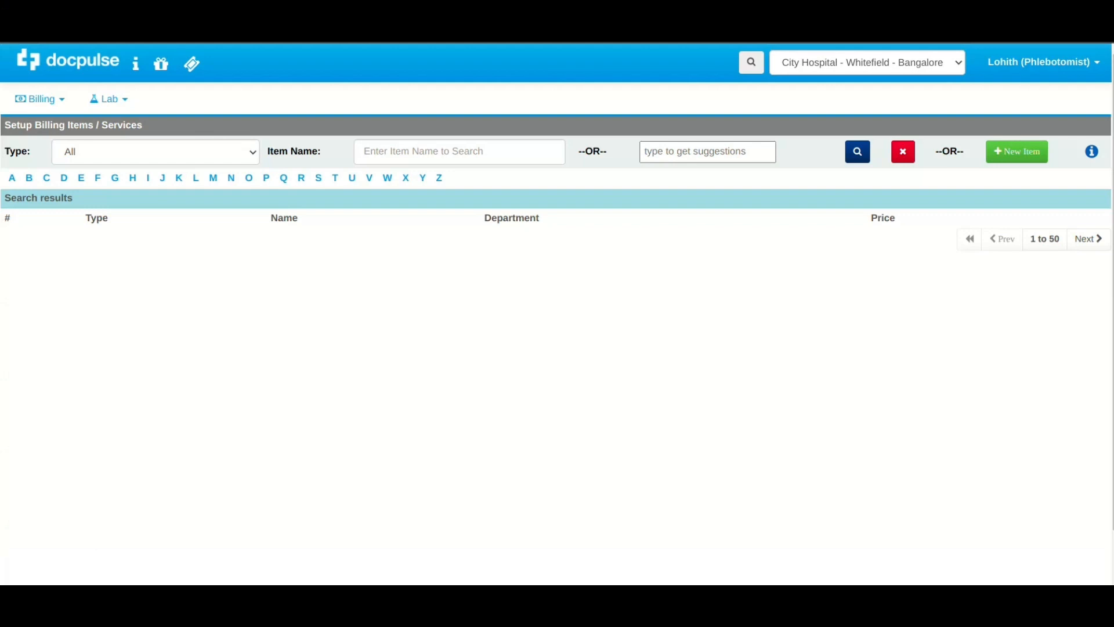
Filter the billing items to the Investigation type, search for liver and pick the Liver Function Test priced at Rs.800.
left_click(155, 152)
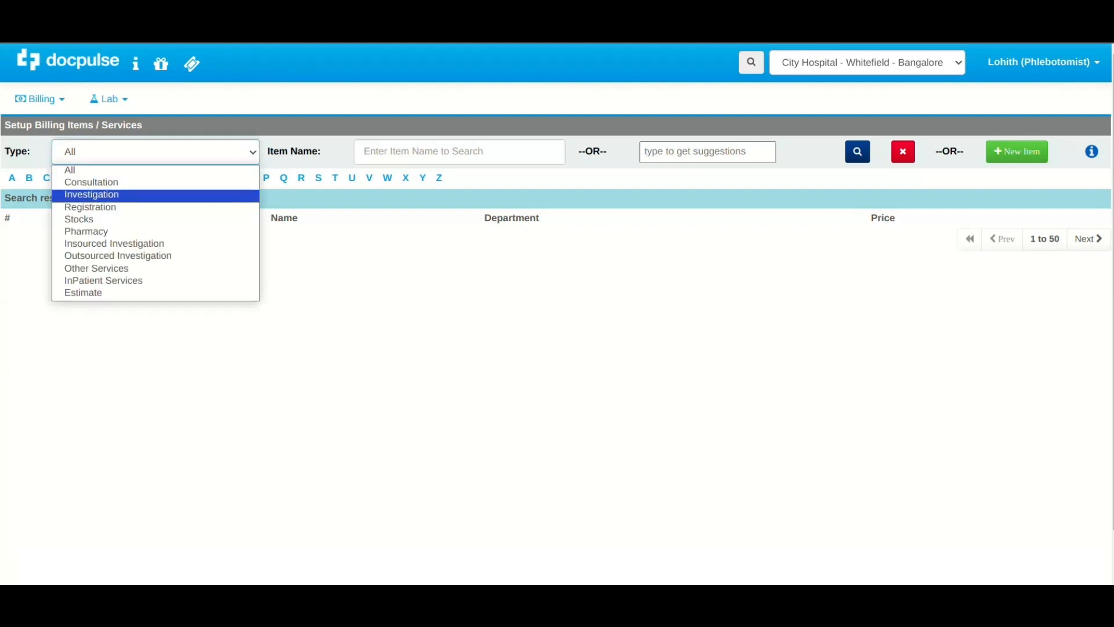
key("Return")
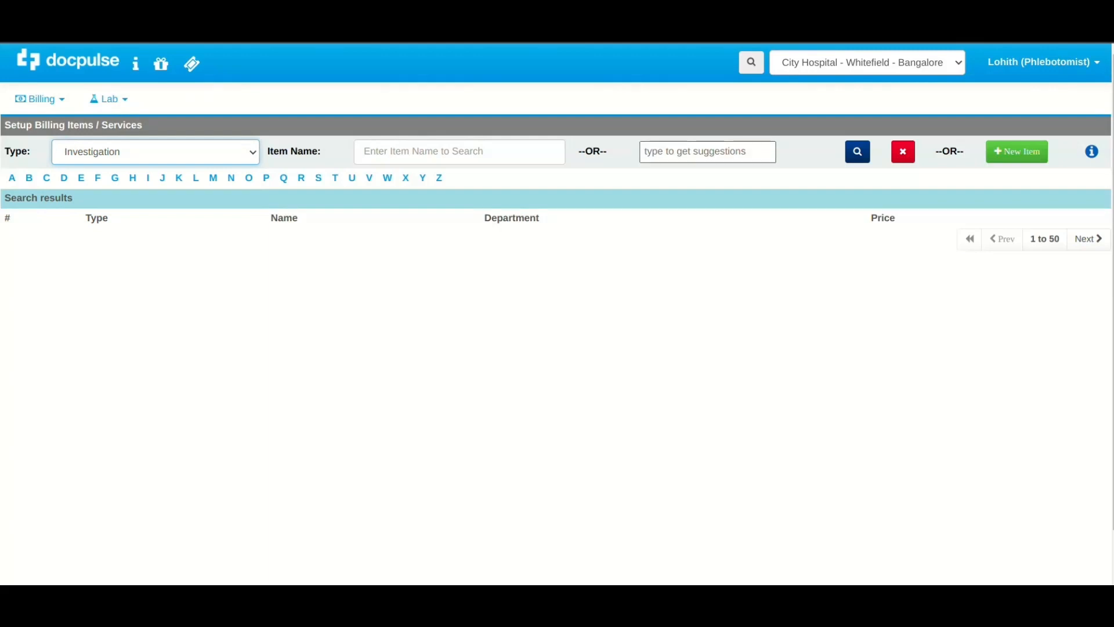
left_click(708, 153)
type("liver")
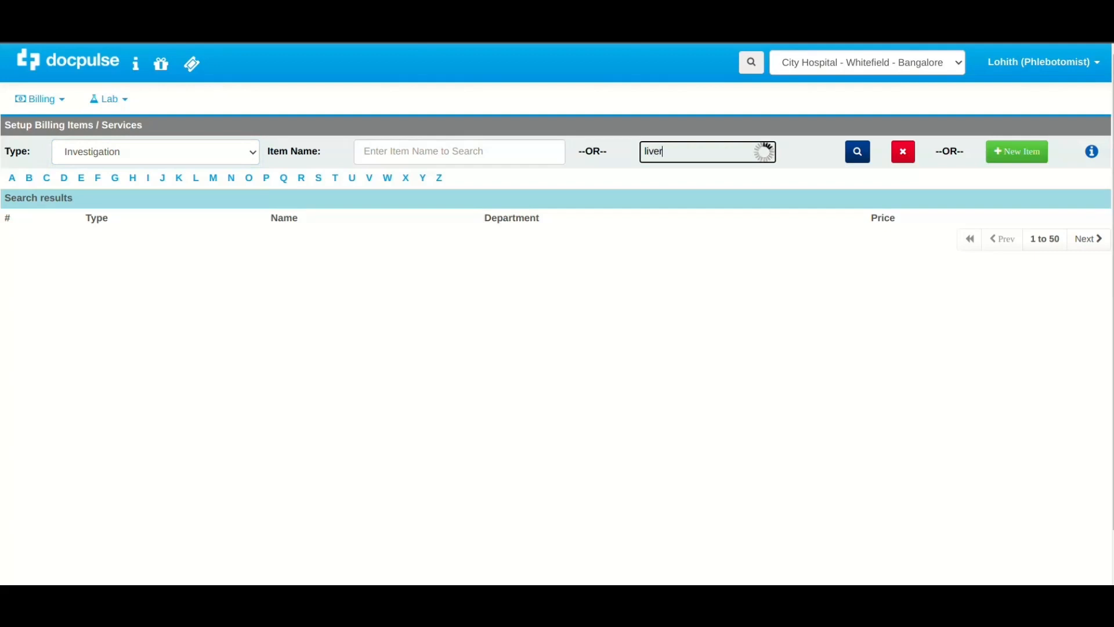
key("Down")
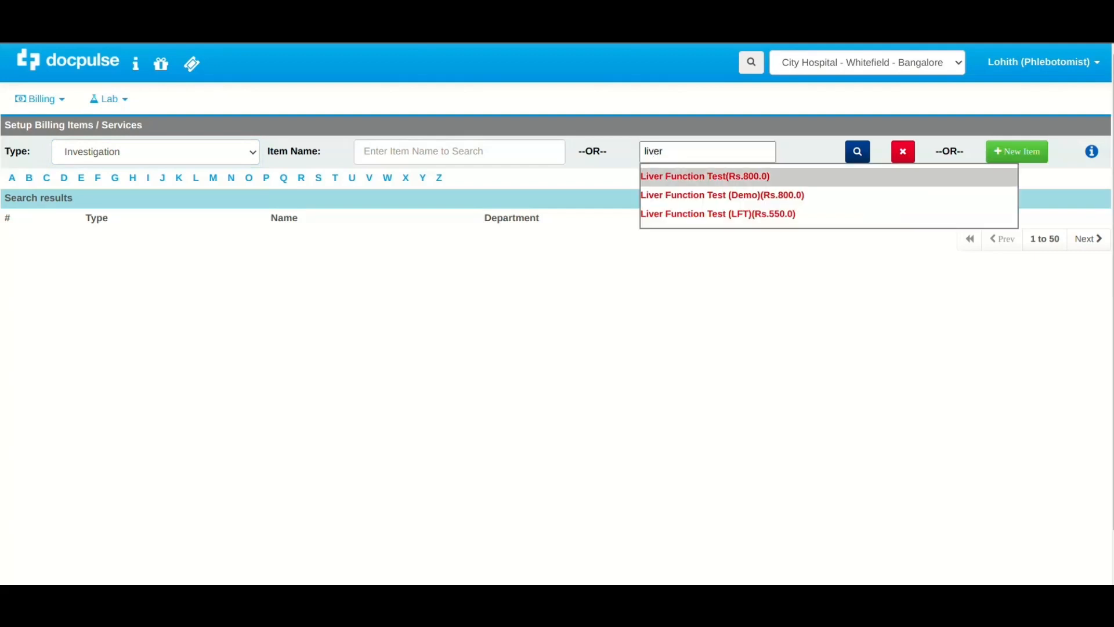
key("Return")
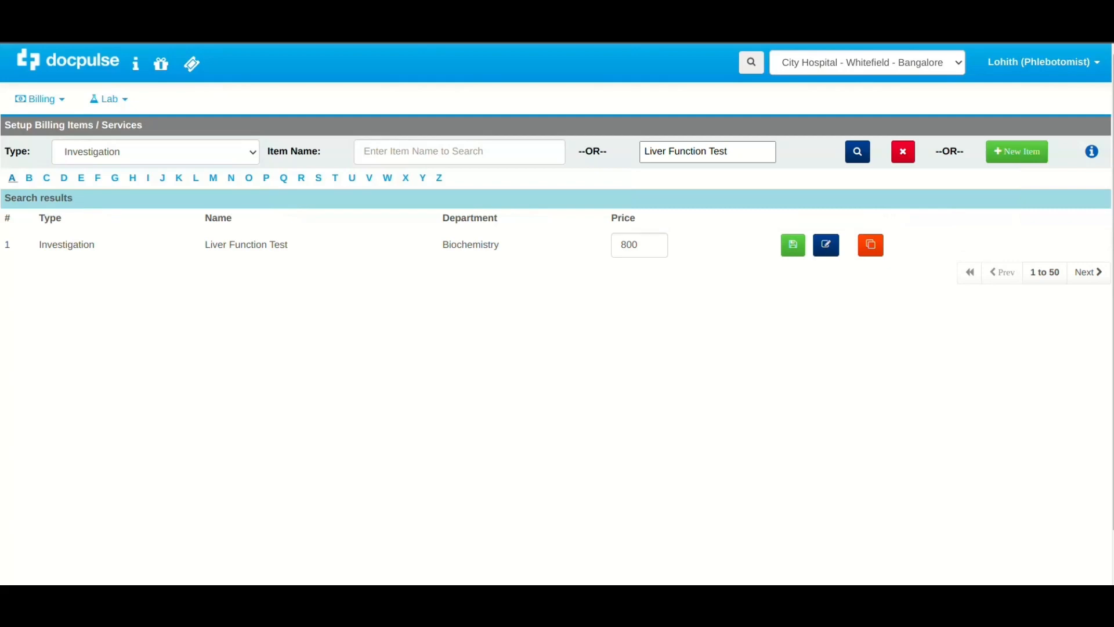
Browse the investigation items by their initial letters A, B, C and D.
left_click(12, 177)
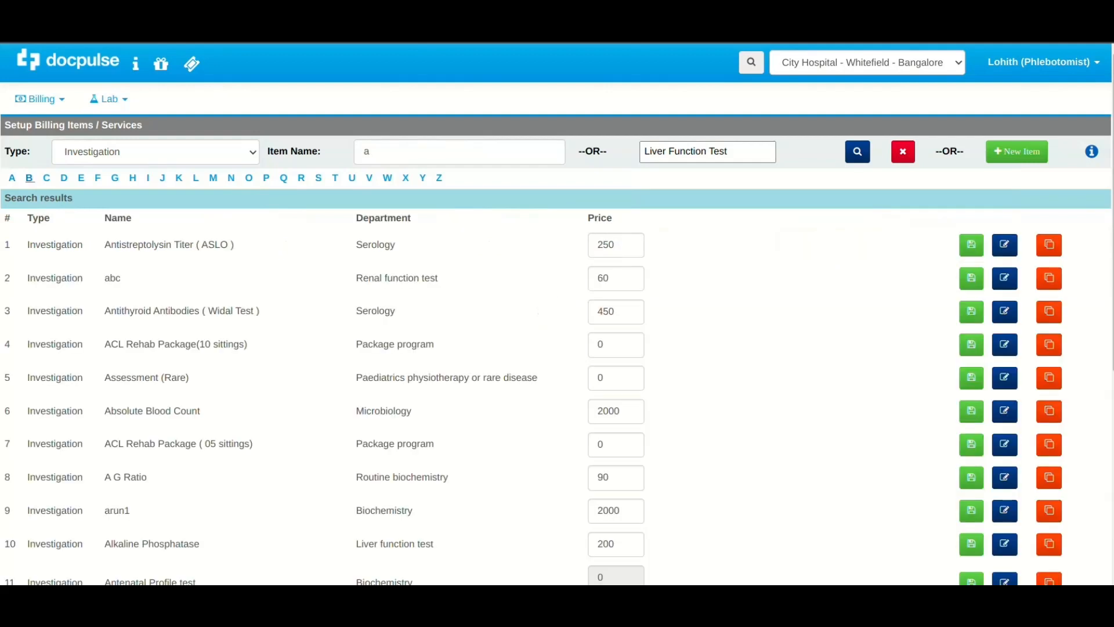
left_click(29, 177)
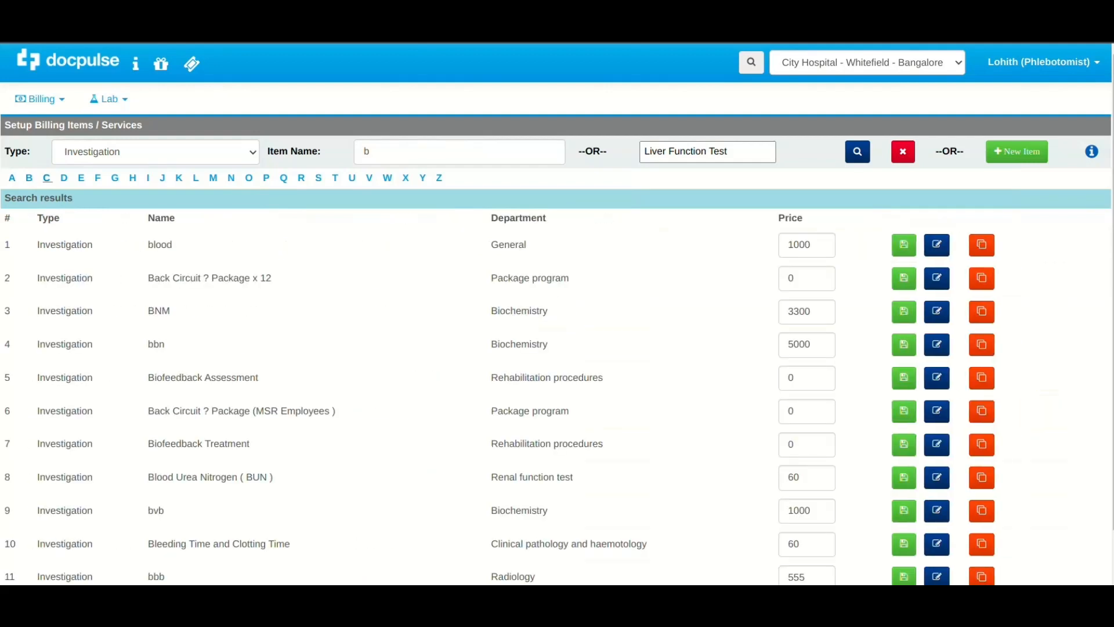
left_click(47, 178)
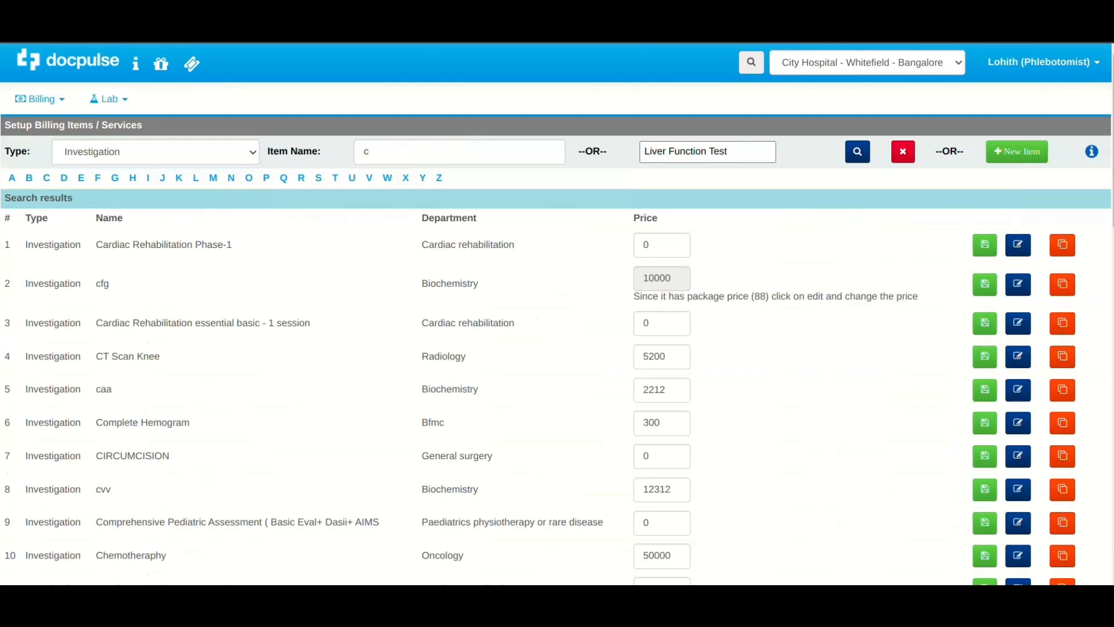
left_click(64, 177)
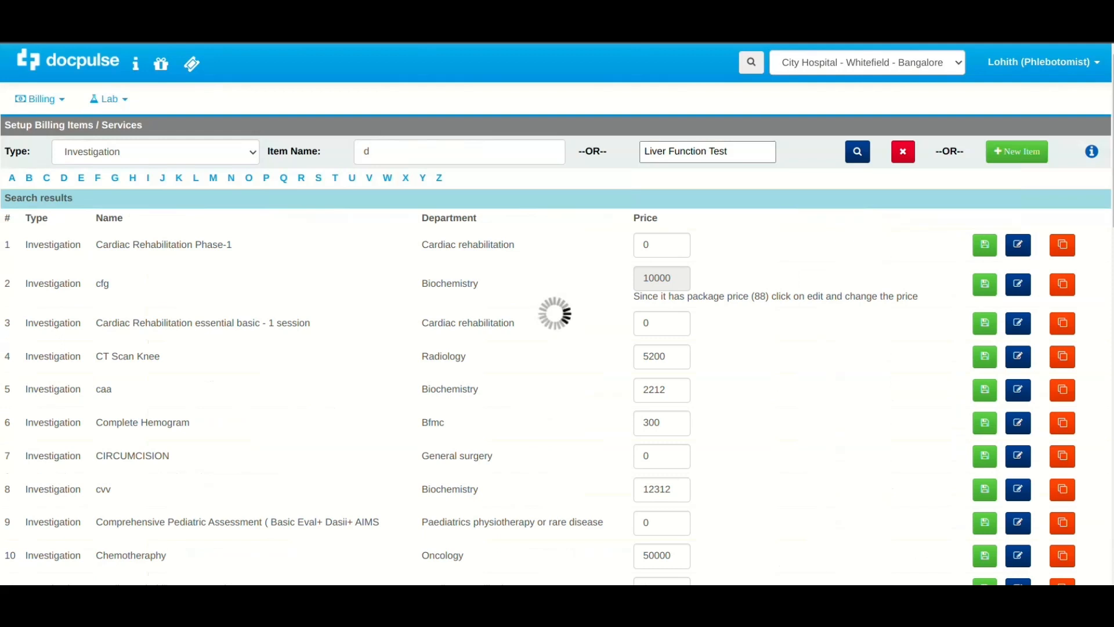